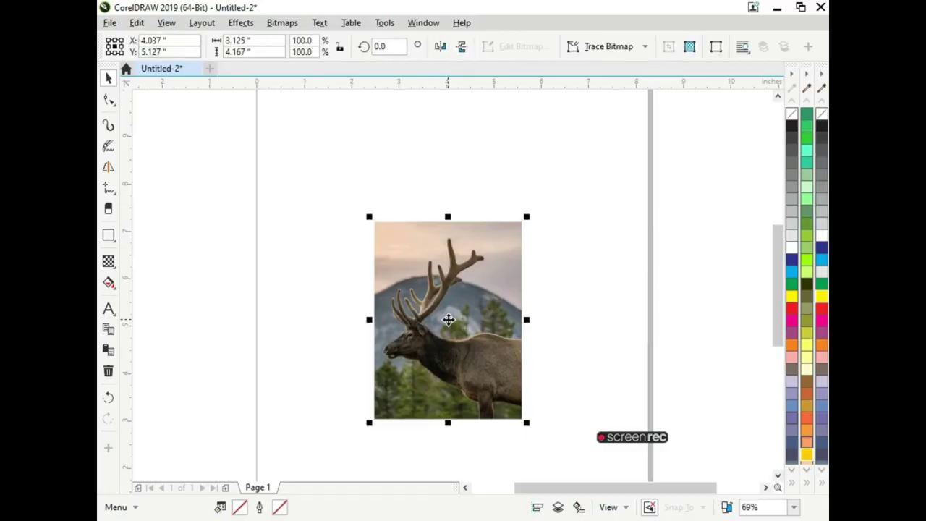
Step: Zoom in on the elk photo and lock it in place for tracing
key(shift+F2)
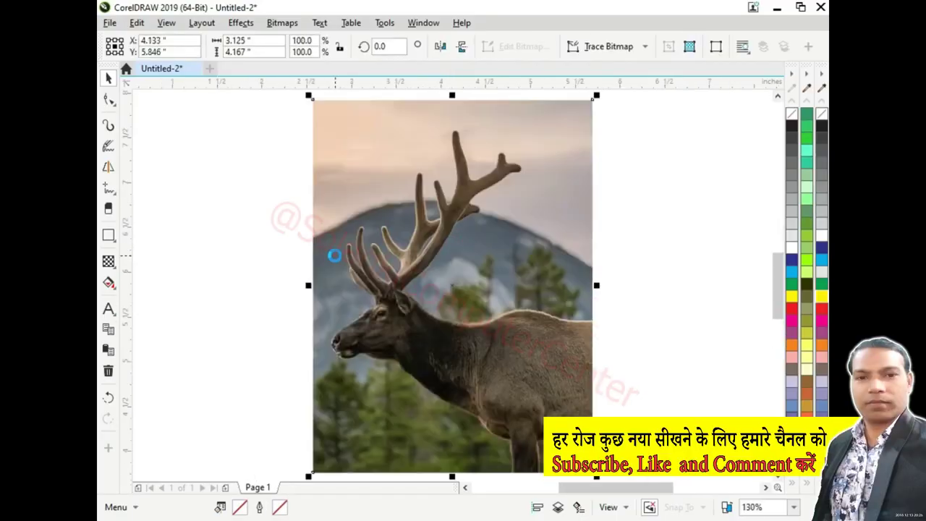
right_click(368, 246)
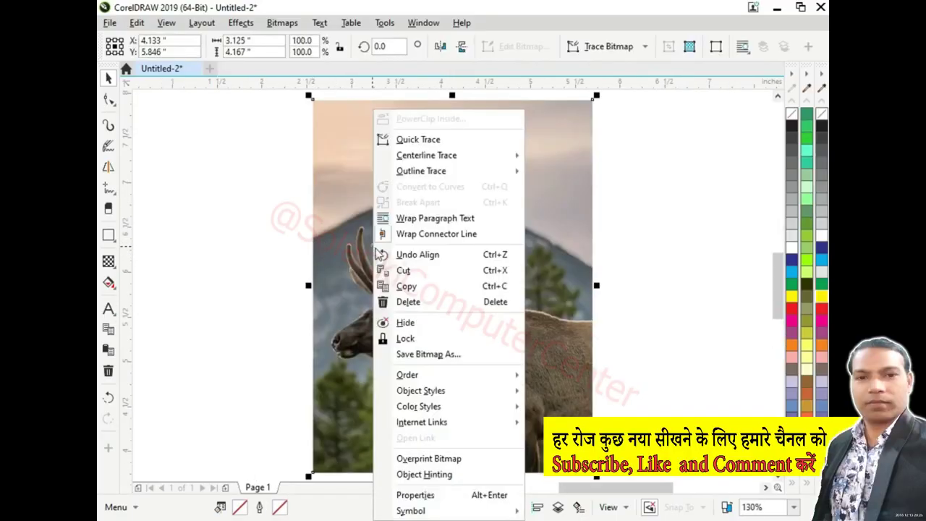
click(422, 337)
click(108, 188)
Step: Start the polyline outline at the antler base and trace the leftmost and second tines
scroll(359, 252, up, 3)
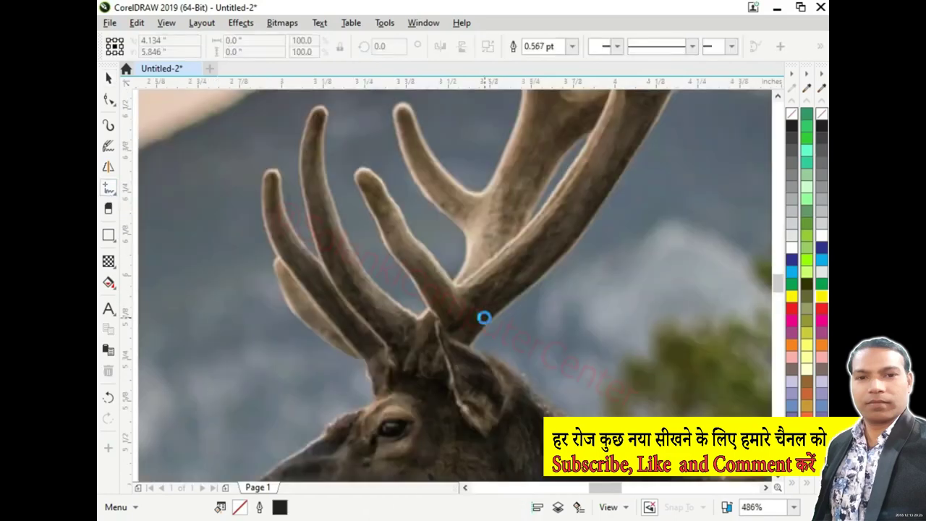
click(364, 362)
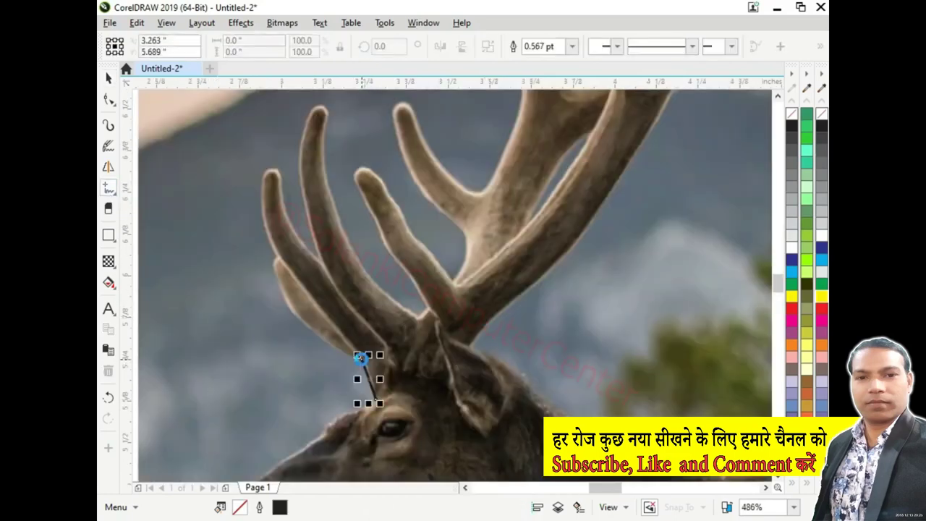
click(275, 268)
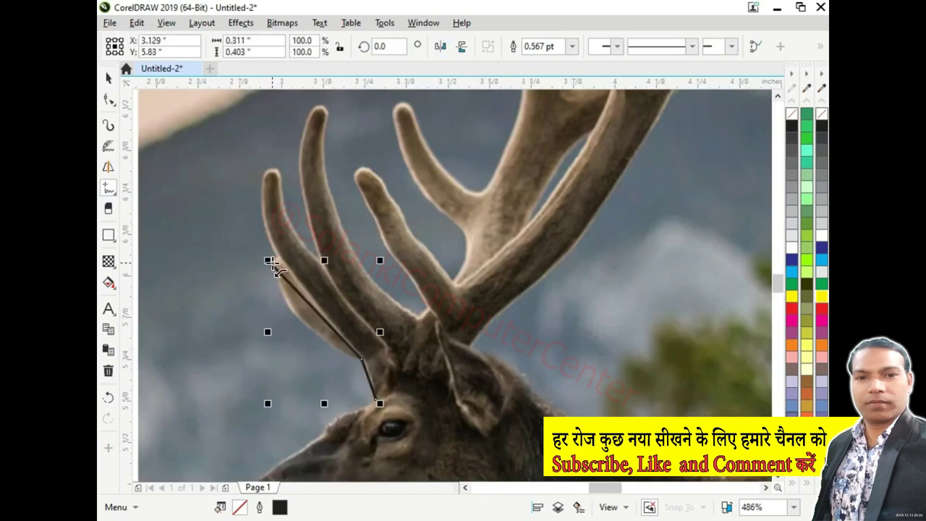
click(274, 174)
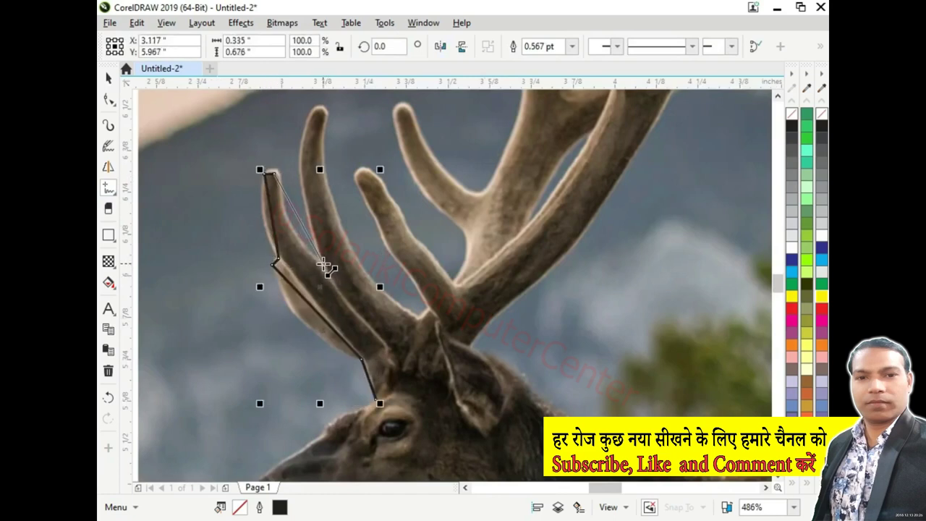
scroll(315, 166, down, 2)
scroll(265, 124, up, 4)
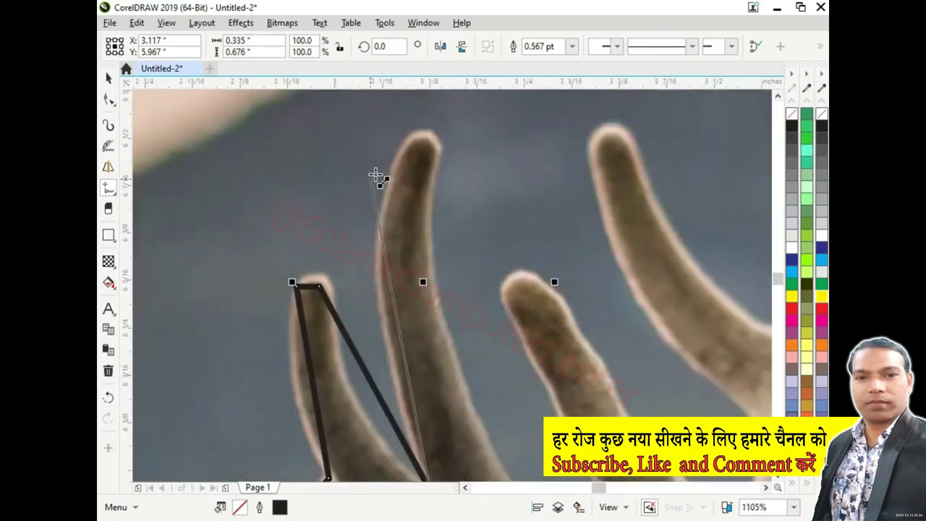
click(408, 137)
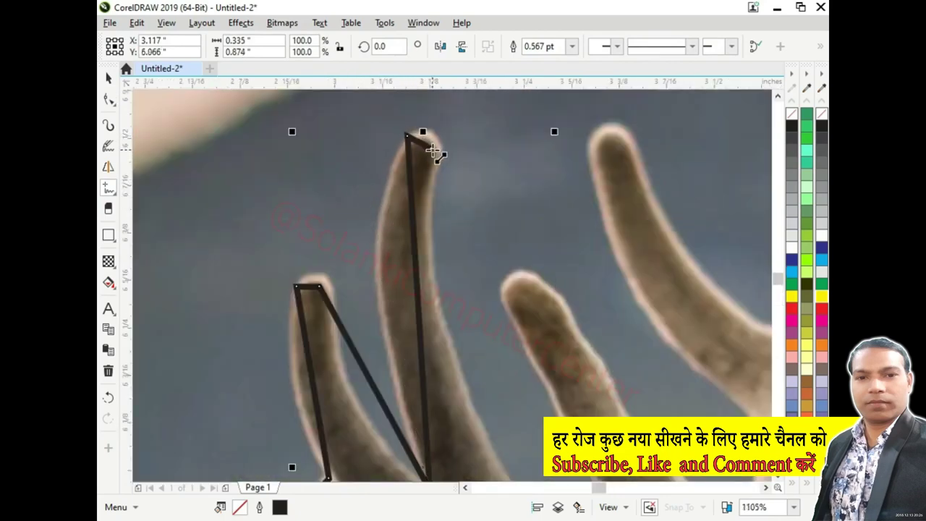
click(432, 150)
scroll(432, 149, down, 3)
scroll(429, 174, up, 2)
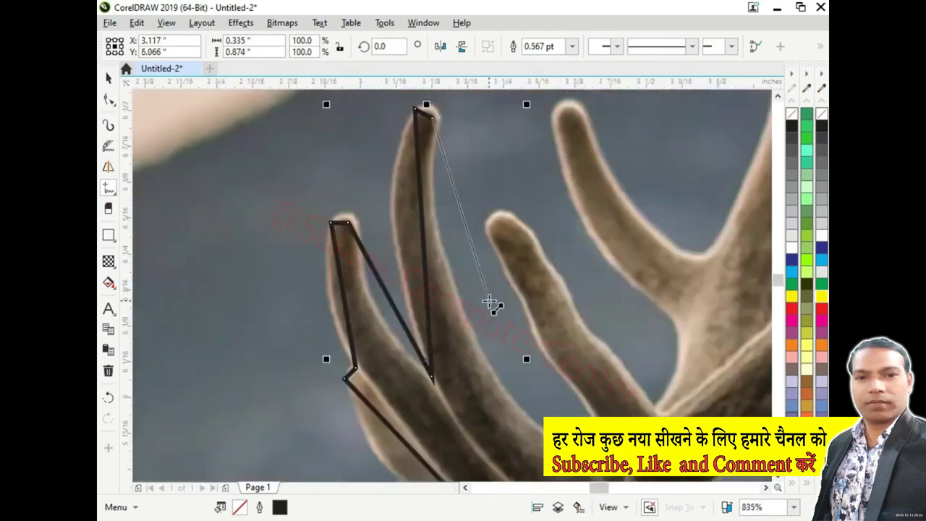
Step: Continue the outline around the third tine and the next upper tine to the main beam
click(599, 474)
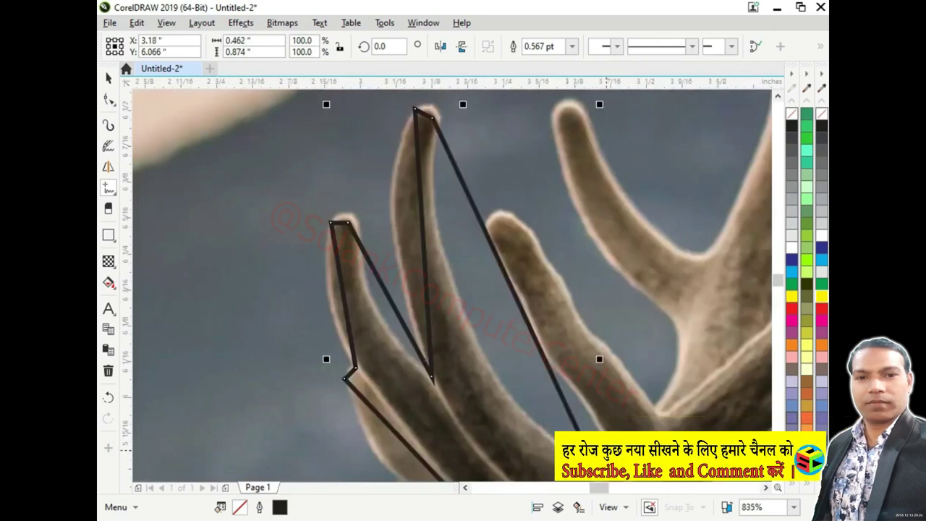
click(548, 354)
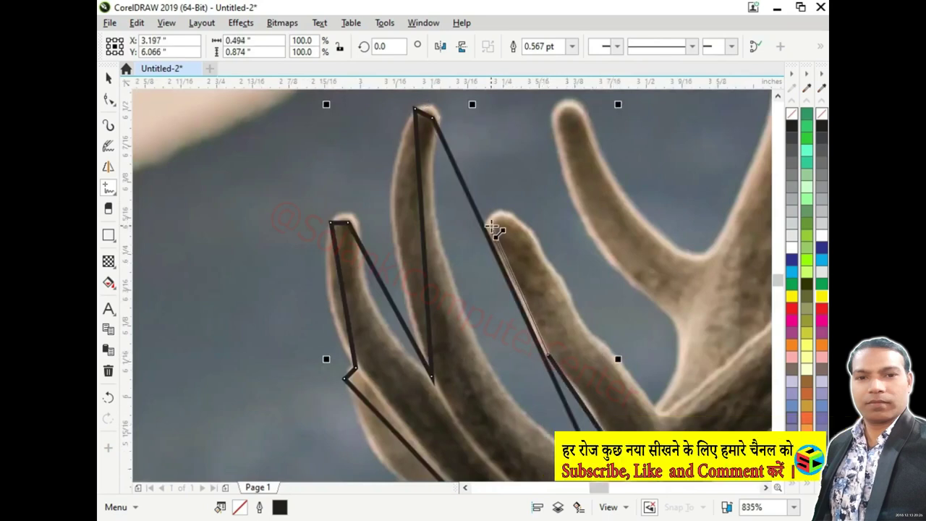
click(515, 220)
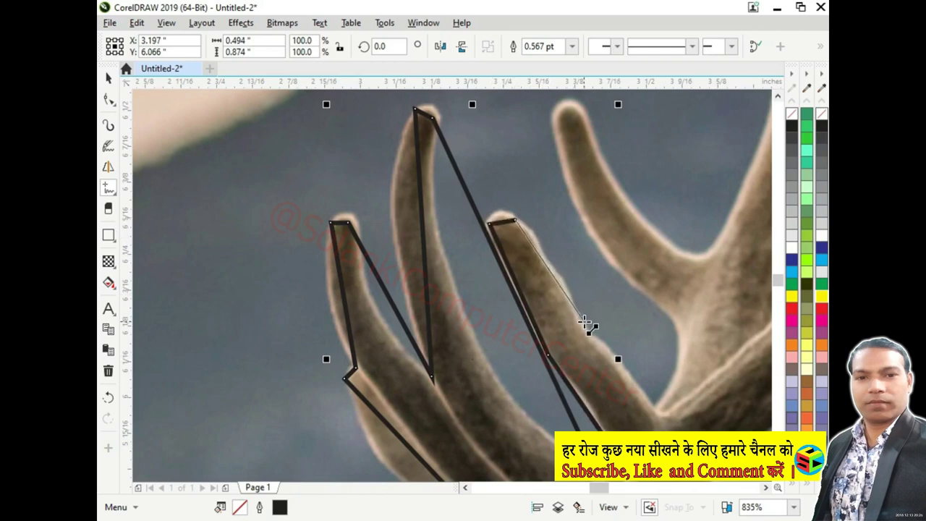
click(565, 288)
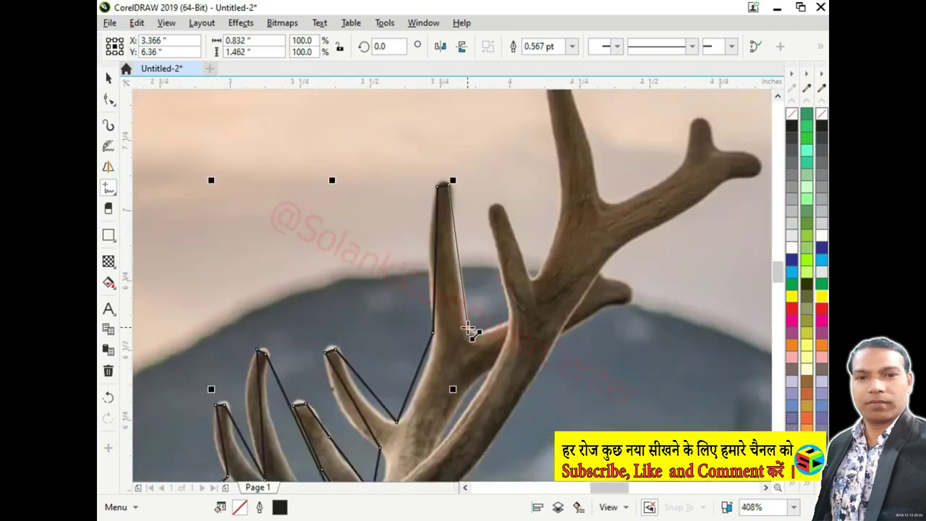
click(468, 327)
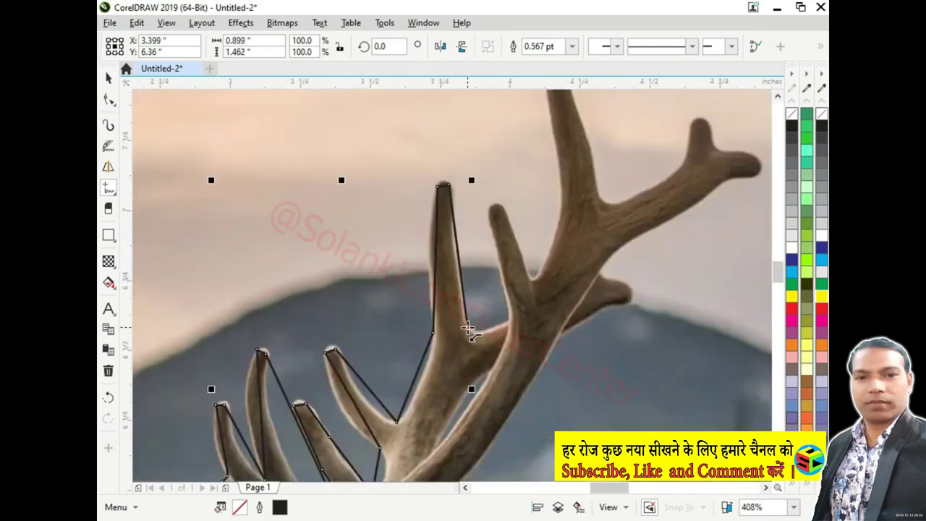
click(510, 321)
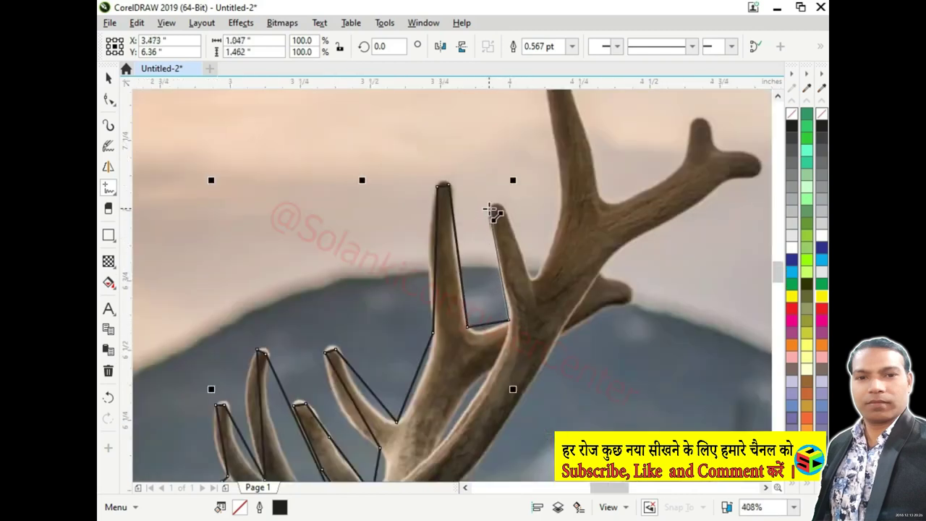
click(503, 209)
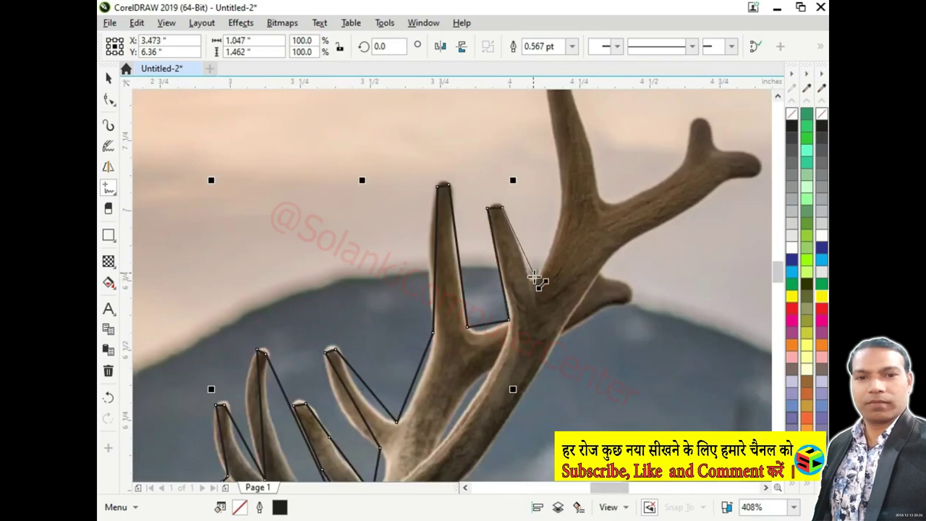
click(530, 277)
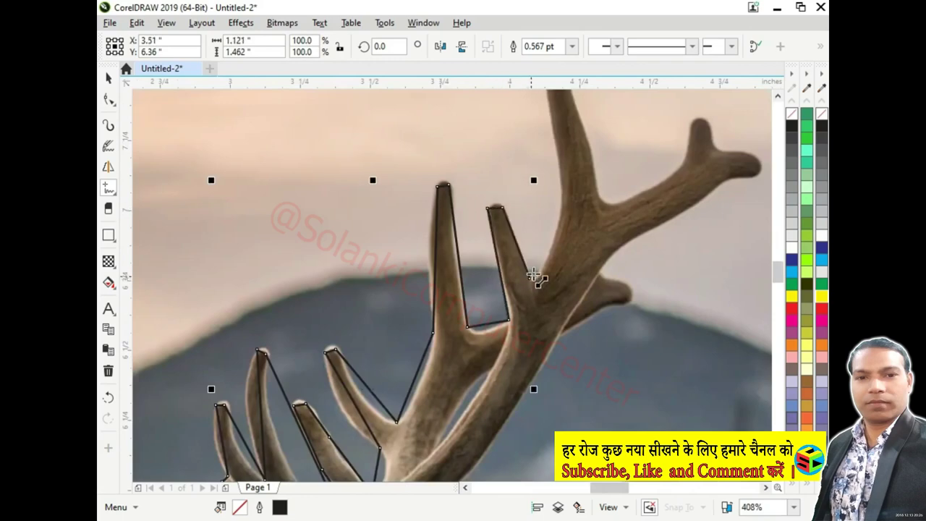
click(565, 202)
Step: Trace the tallest tine and the upper branch's short prong out to the branch end
scroll(565, 202, down, 2)
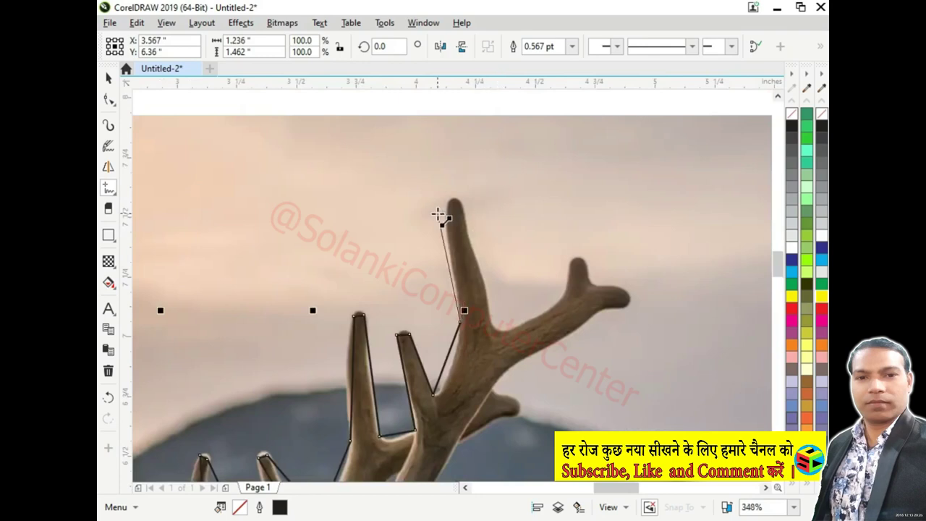
click(449, 200)
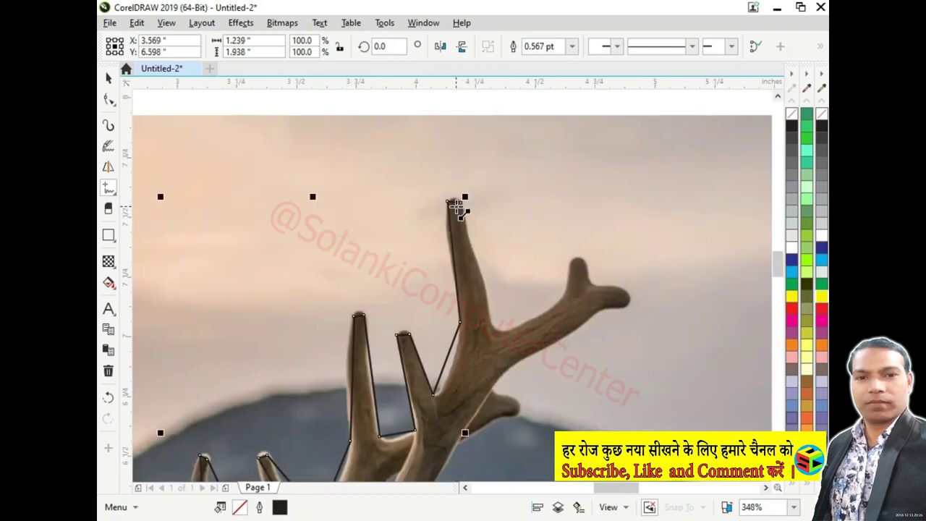
click(471, 244)
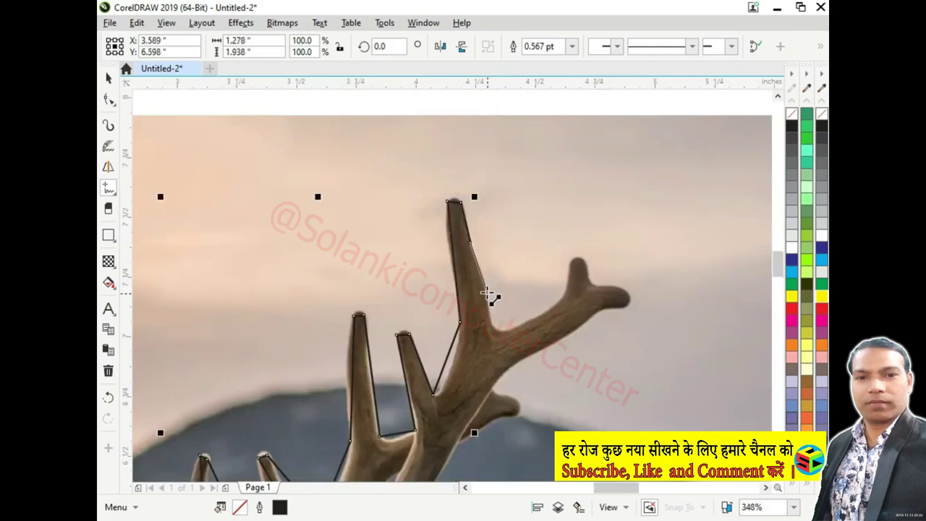
click(484, 285)
click(490, 324)
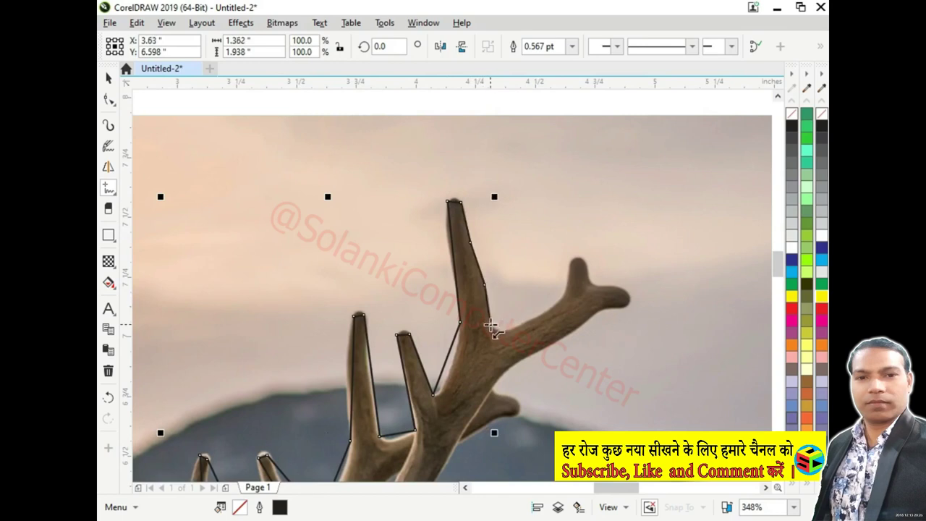
click(563, 300)
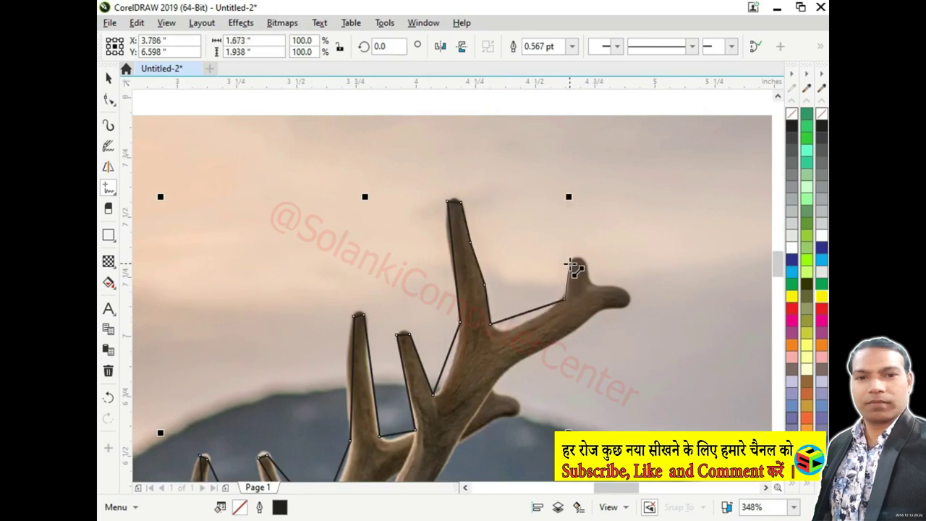
click(570, 263)
click(594, 283)
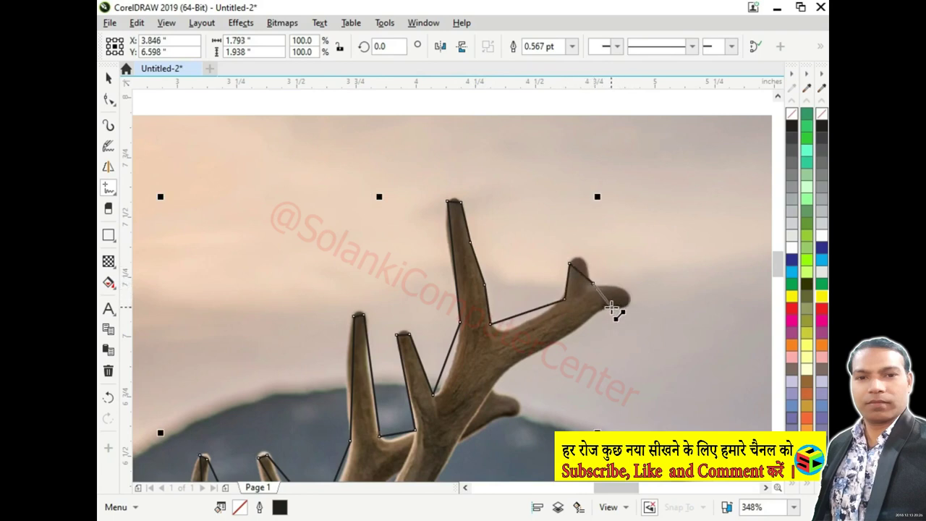
click(629, 299)
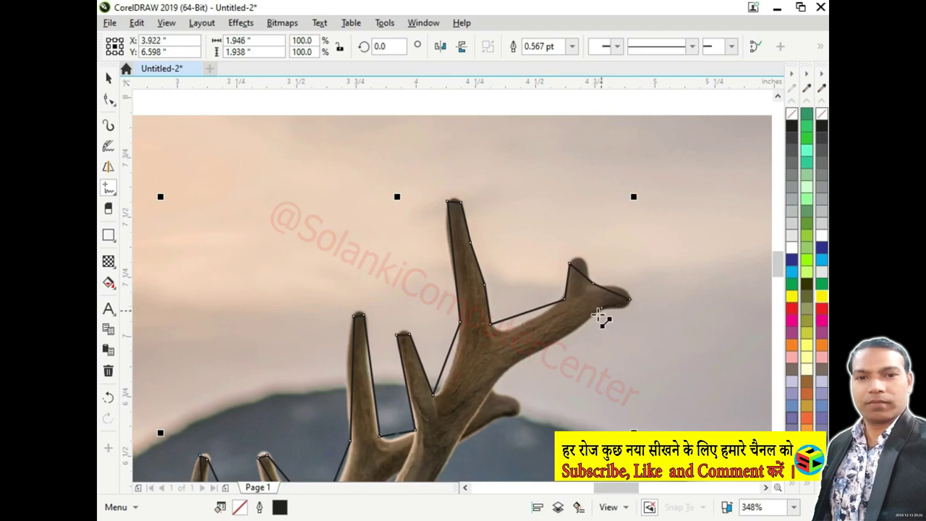
click(600, 308)
Step: Extend the outline down the beam past the antler base and along the elk's back to the image edge
scroll(520, 366, down, 2)
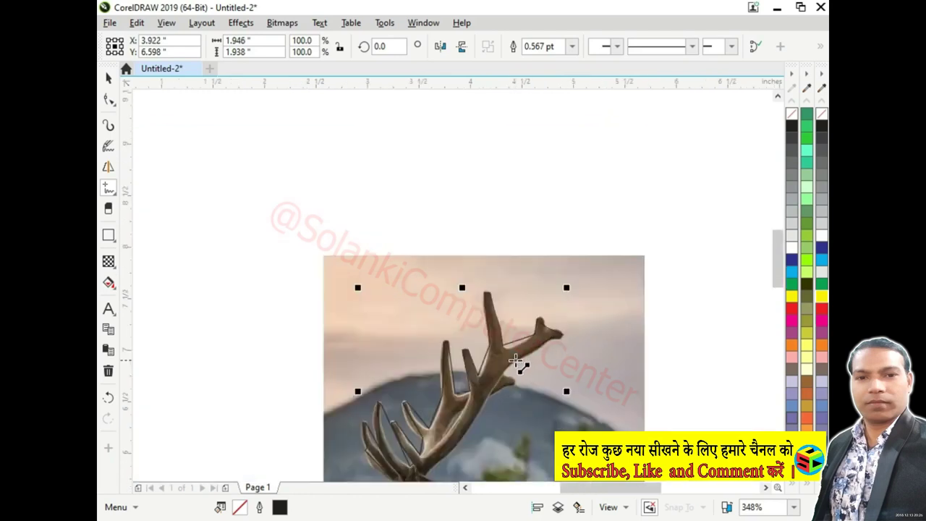
scroll(518, 362, up, 3)
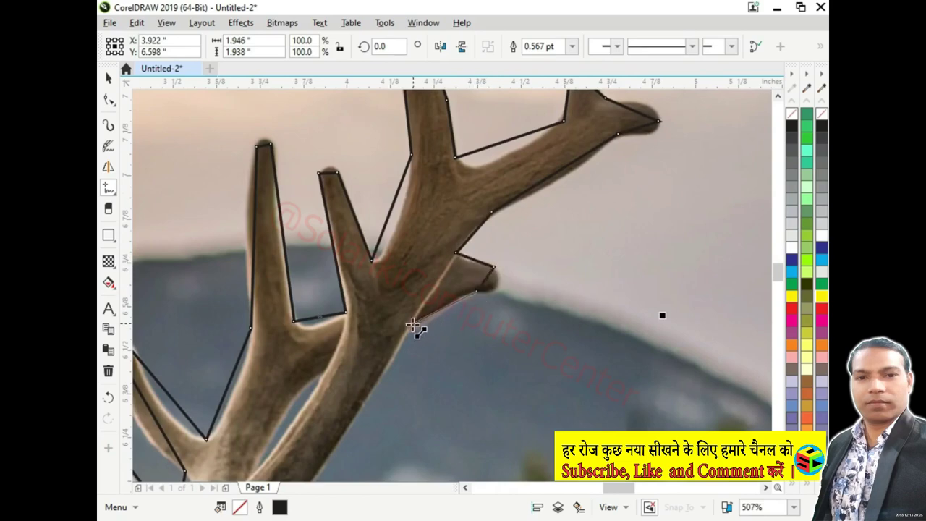
scroll(427, 329, down, 1)
scroll(406, 362, down, 2)
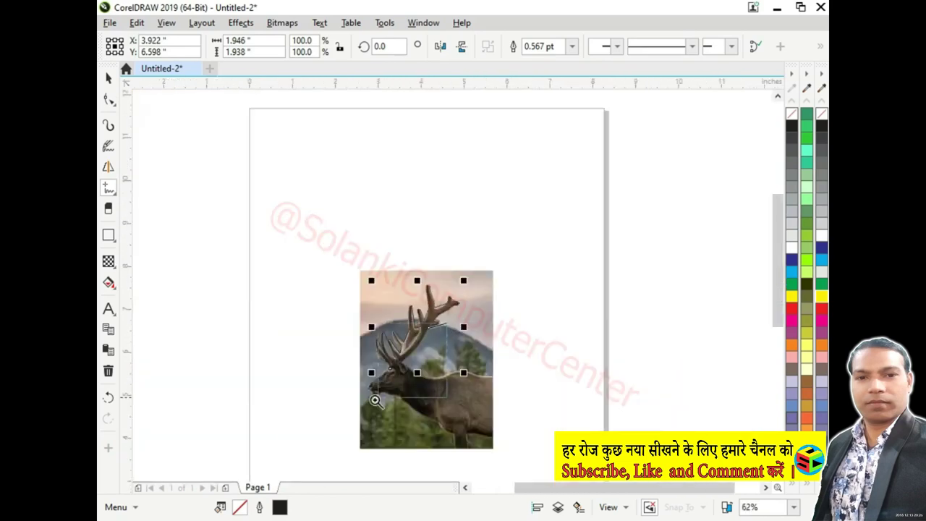
scroll(434, 325, up, 3)
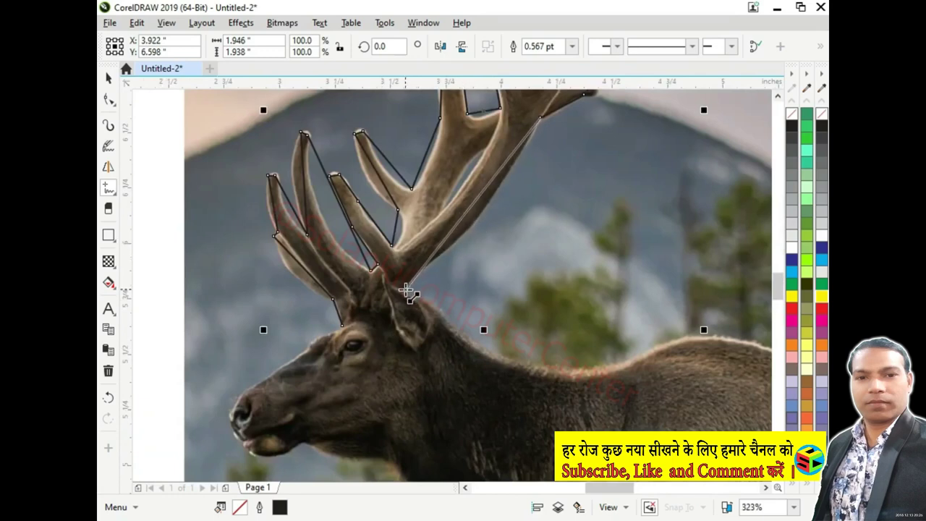
click(406, 289)
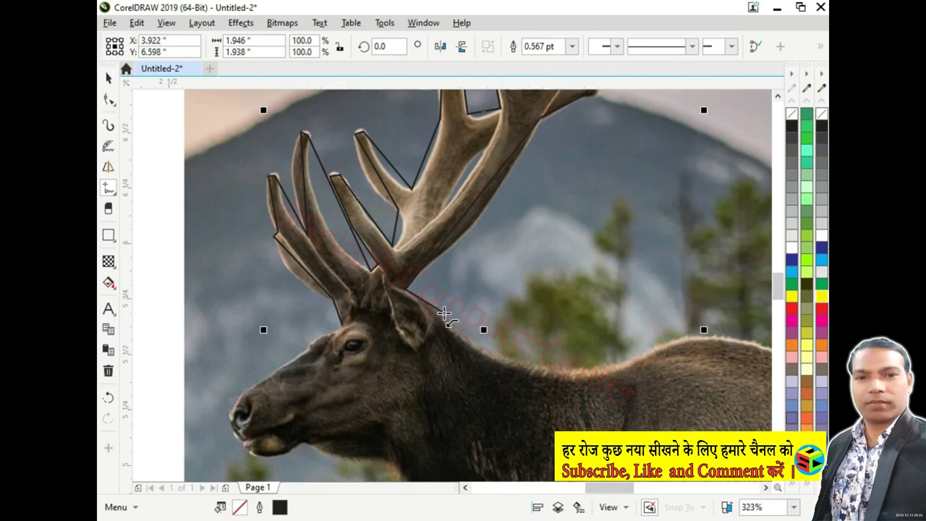
click(442, 312)
click(489, 353)
scroll(488, 354, down, 5)
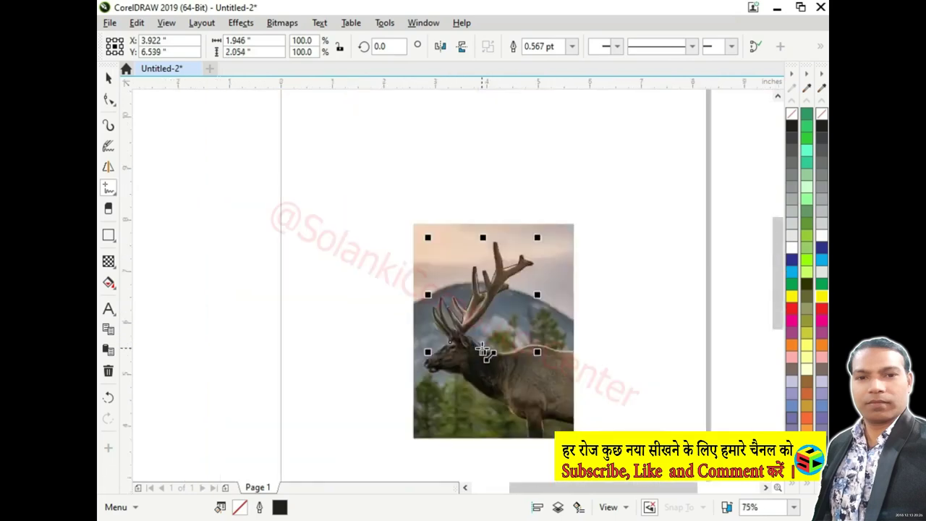
scroll(571, 329, up, 4)
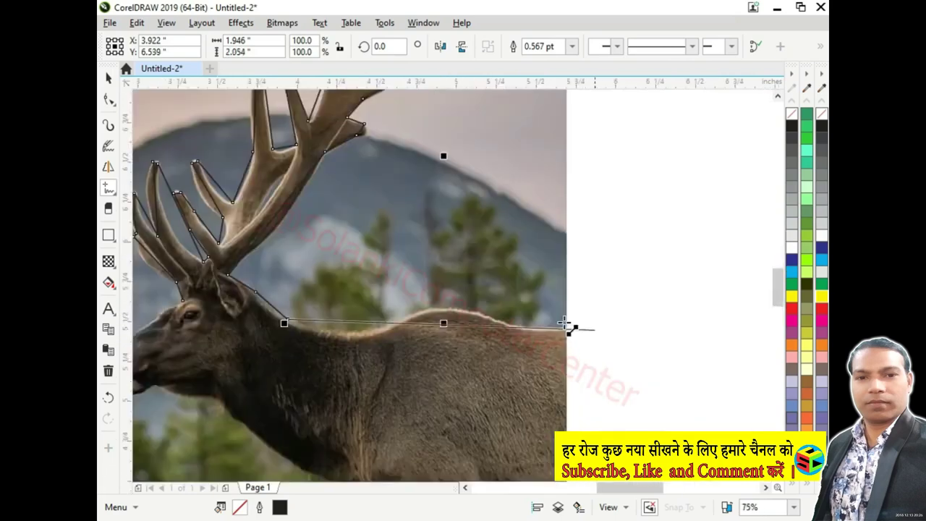
click(392, 325)
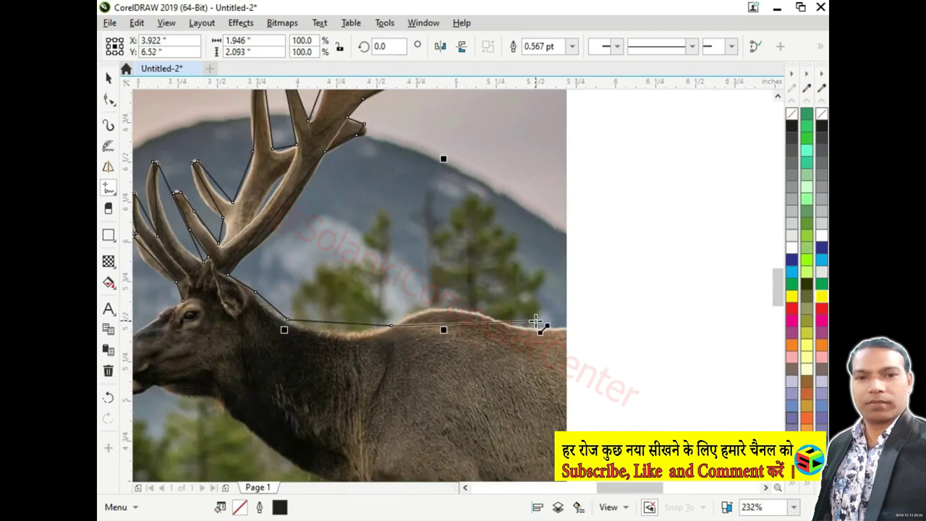
click(496, 321)
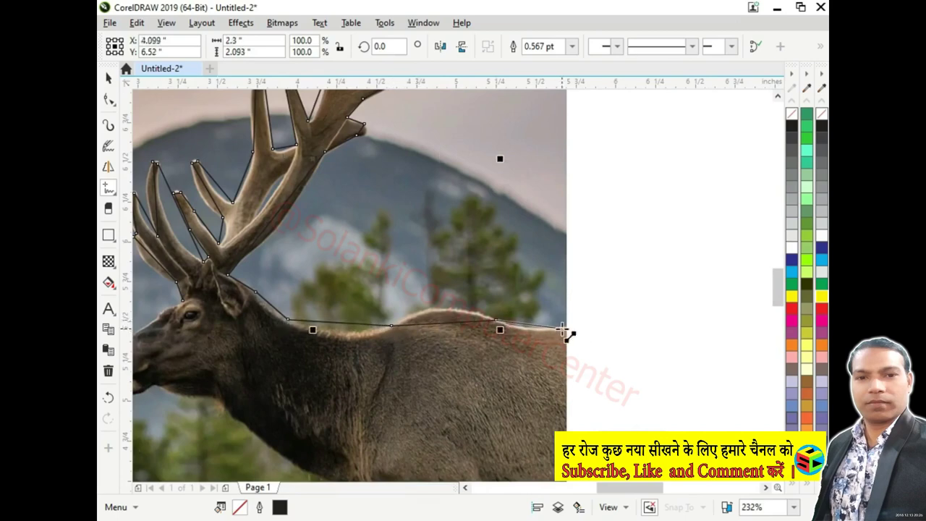
click(565, 329)
Step: Carry the outline down the right edge, under the belly, down the leg and along the bottom
scroll(573, 335, down, 4)
scroll(583, 325, up, 4)
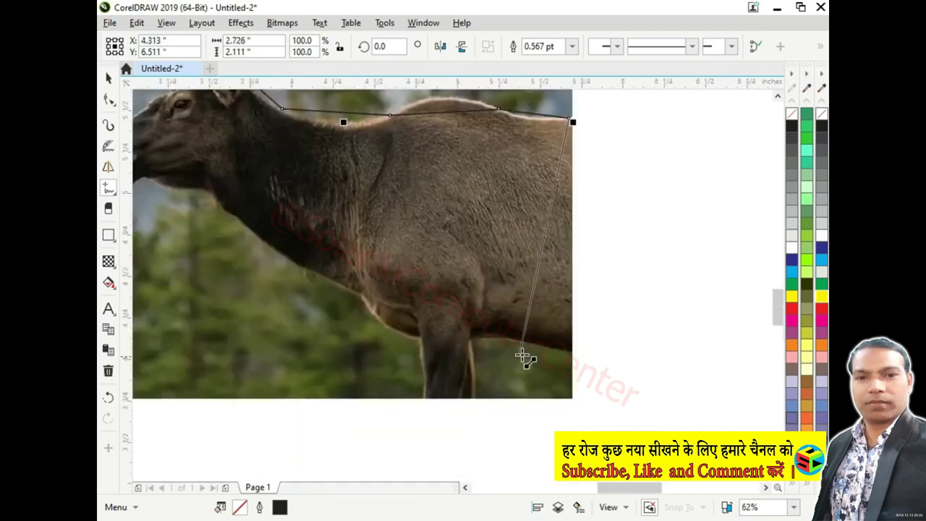
click(571, 350)
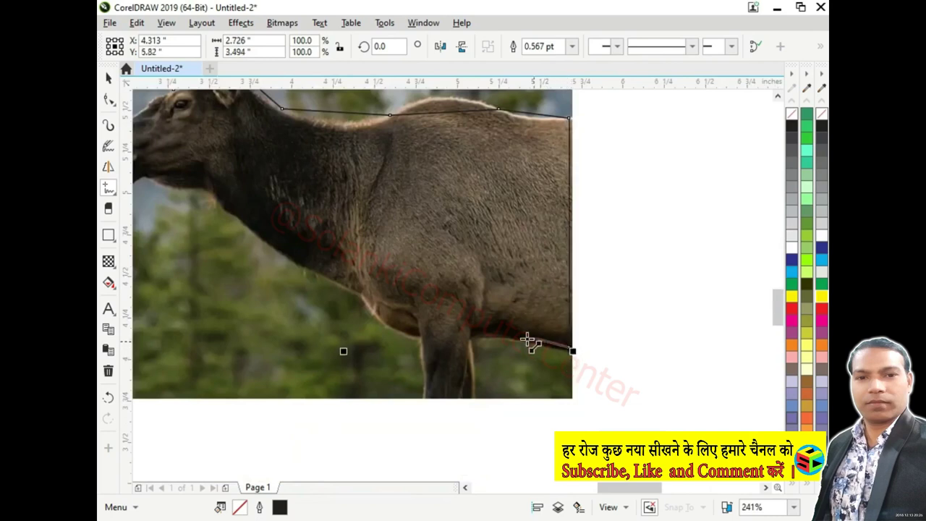
click(468, 335)
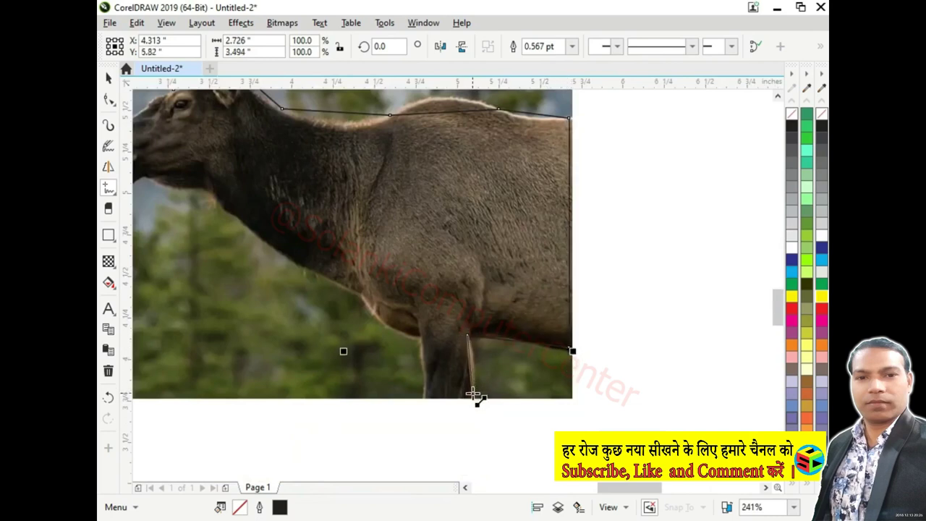
click(474, 396)
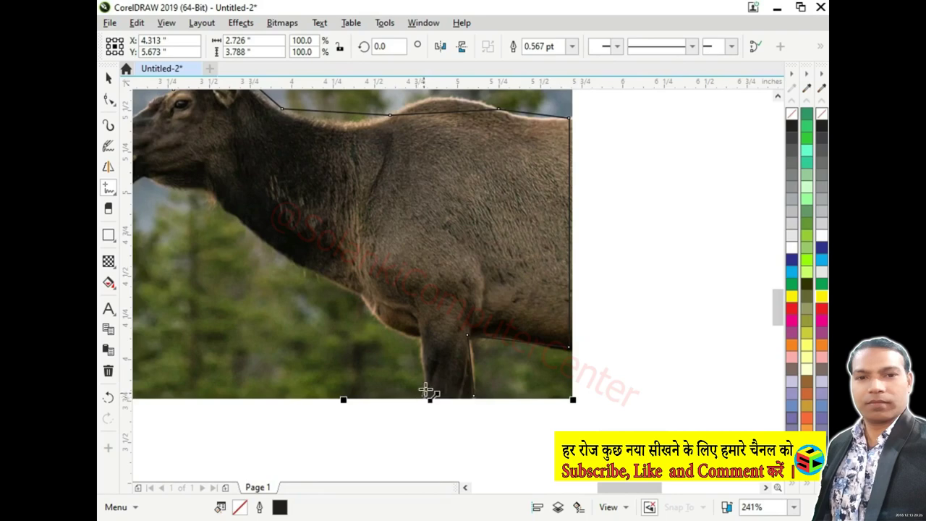
click(424, 393)
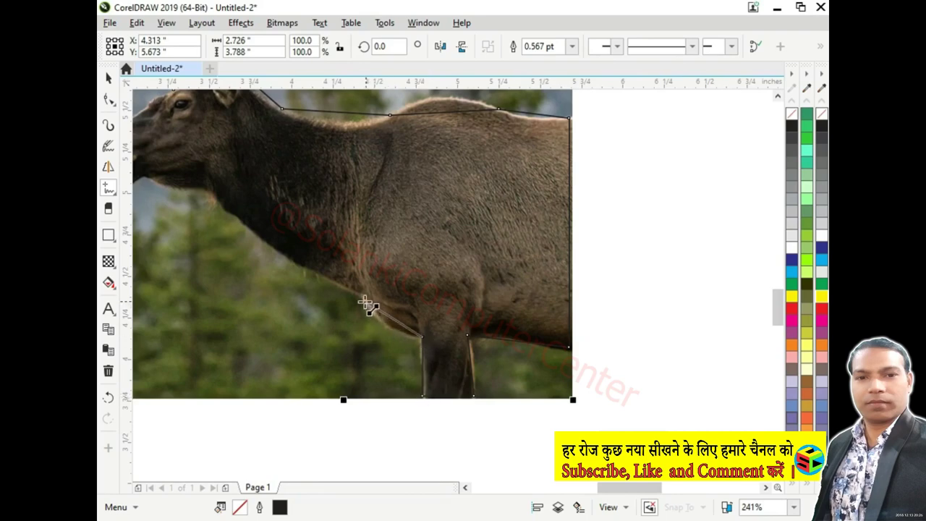
Step: Continue the outline up the chest and neck to the chin and nose tip
scroll(369, 307, down, 4)
scroll(374, 295, up, 5)
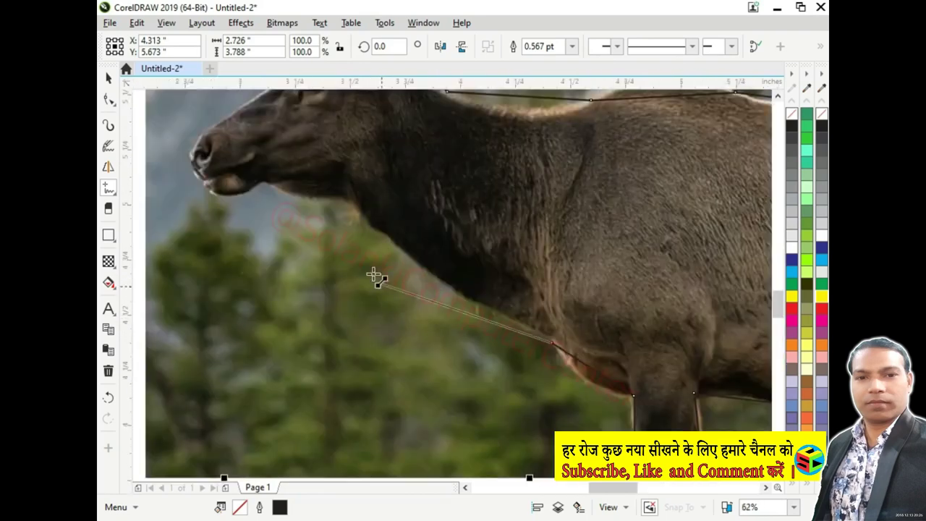
click(374, 229)
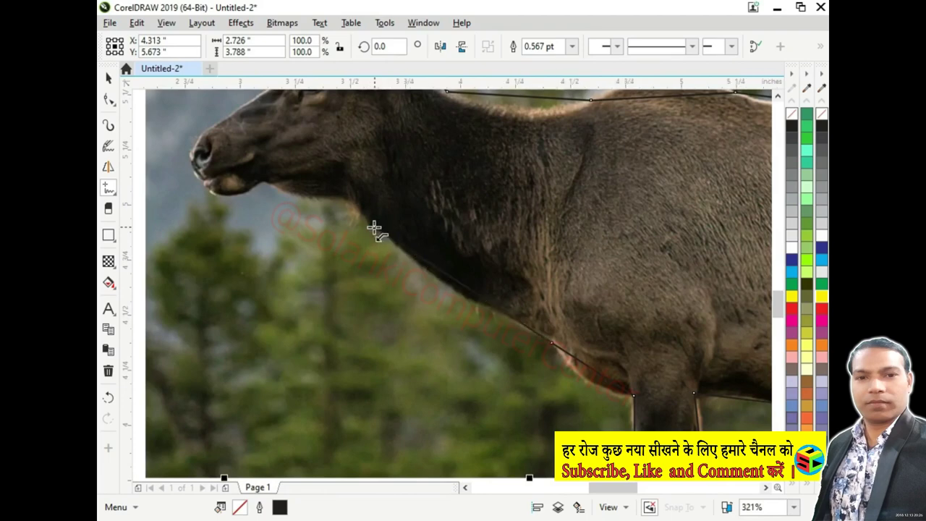
click(342, 199)
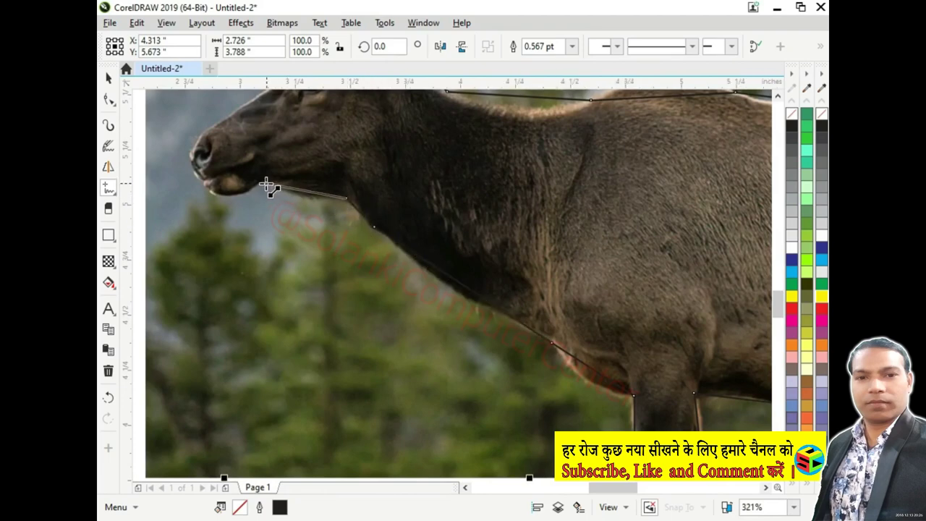
scroll(285, 192, down, 2)
scroll(204, 243, up, 5)
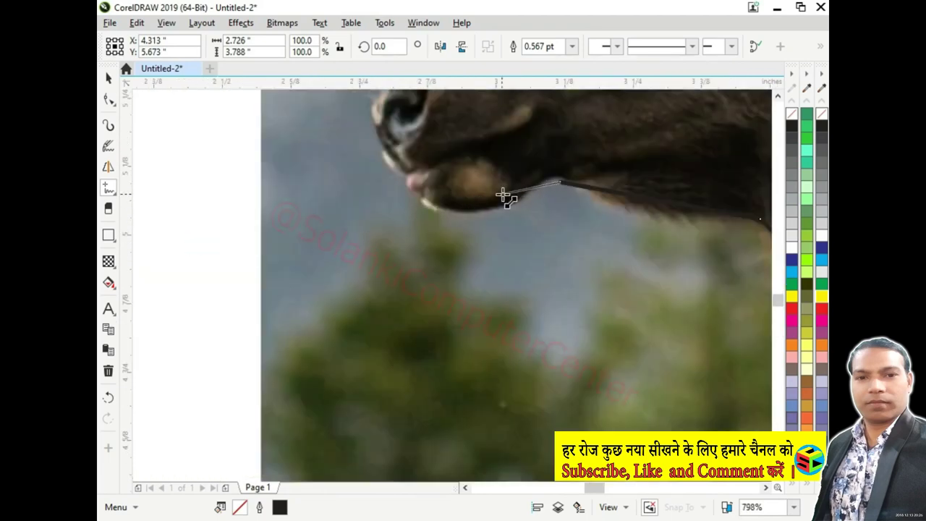
click(413, 188)
scroll(410, 185, down, 2)
scroll(409, 192, up, 1)
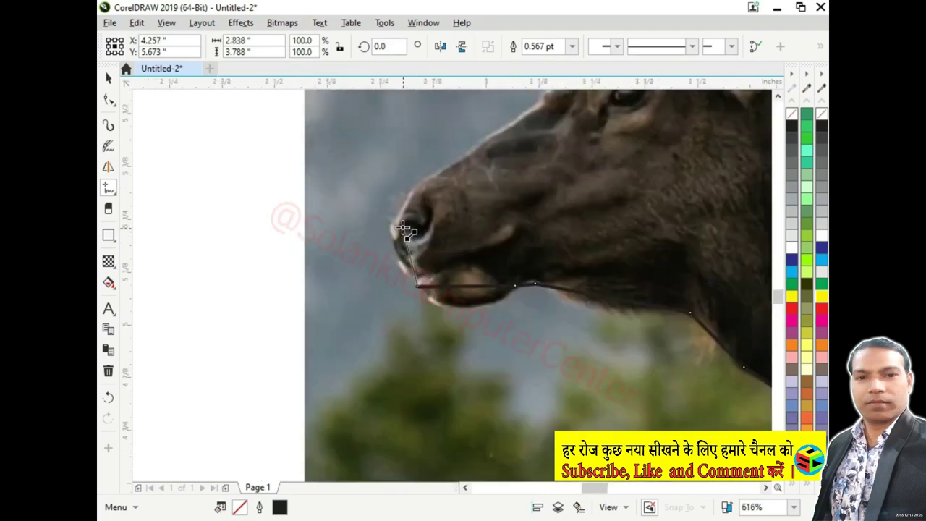
click(409, 197)
scroll(410, 197, down, 3)
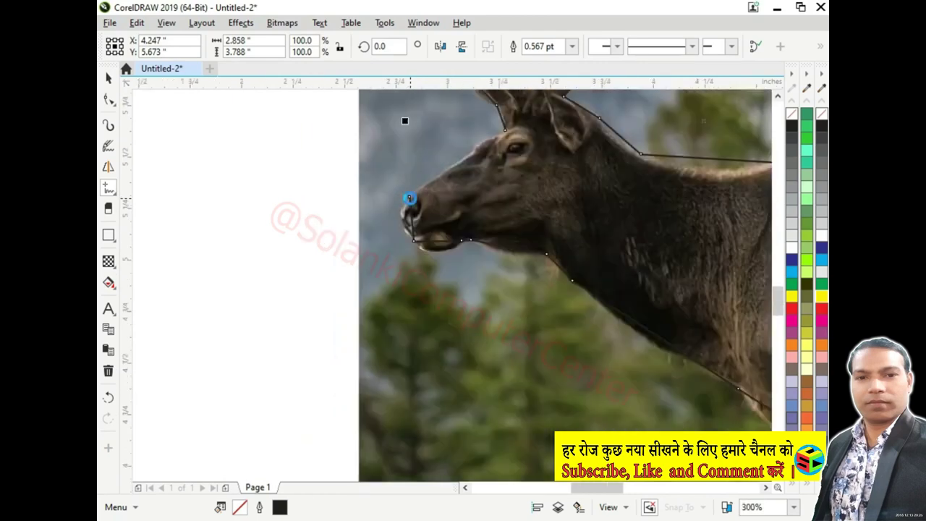
scroll(499, 322, up, 1)
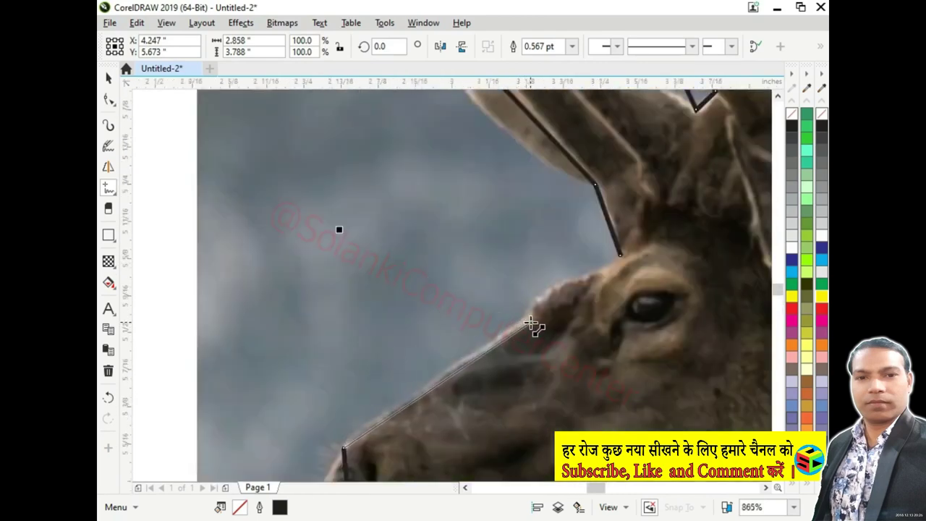
Step: Trace up the face to the brow, finish the path and select it
click(530, 322)
click(599, 274)
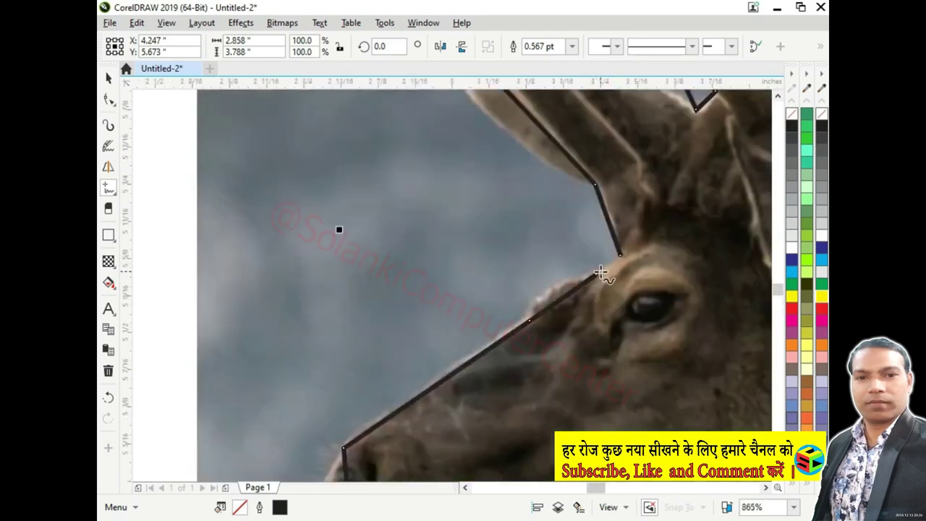
key(Escape)
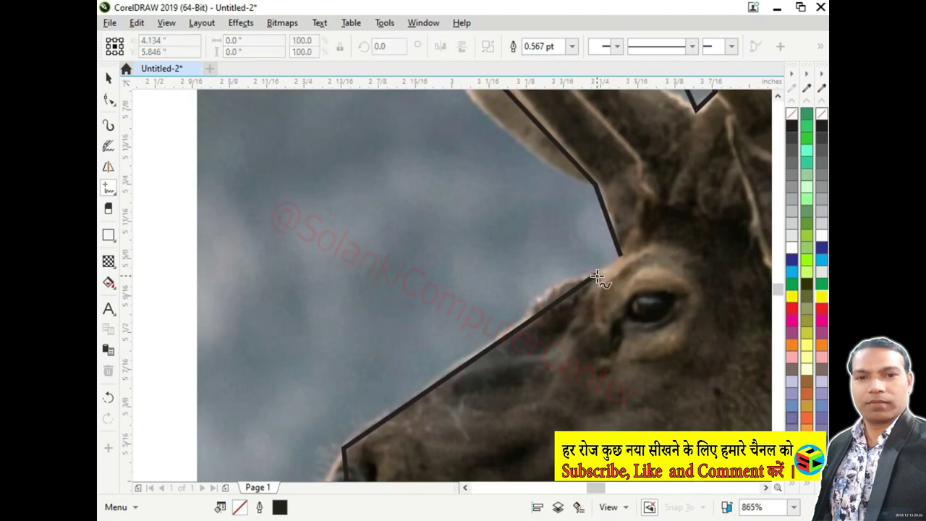
click(597, 277)
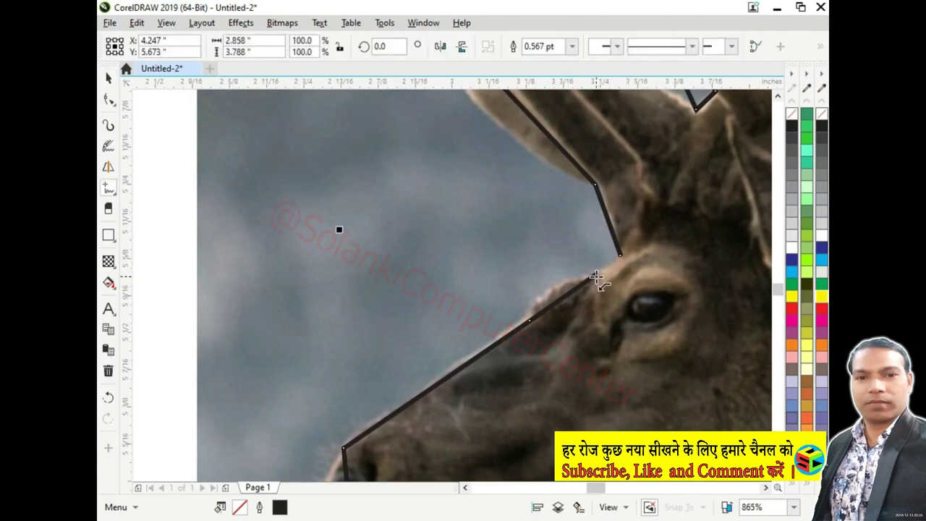
scroll(601, 265, down, 4)
Step: Select all outline nodes with the Shape tool, convert every segment to curves, and begin rounding the top tip
scroll(564, 255, down, 3)
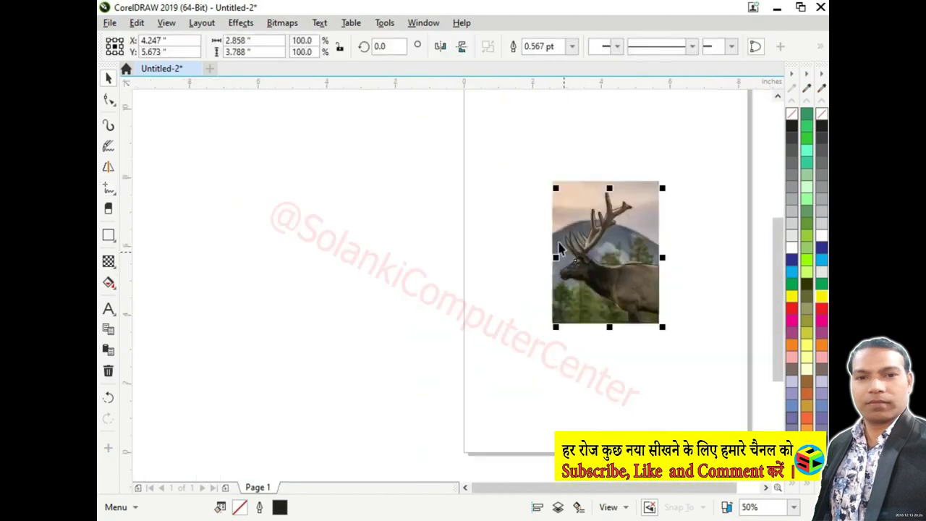
key(shift+F2)
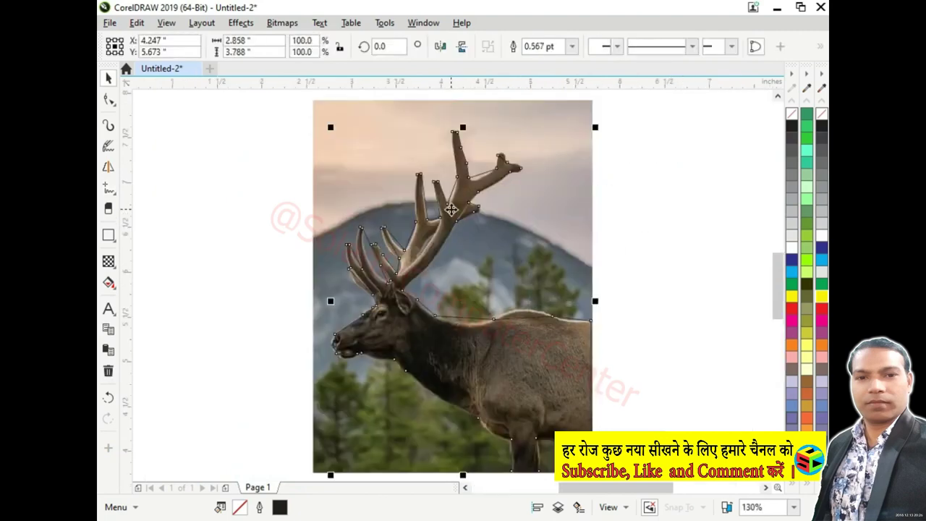
key(F10)
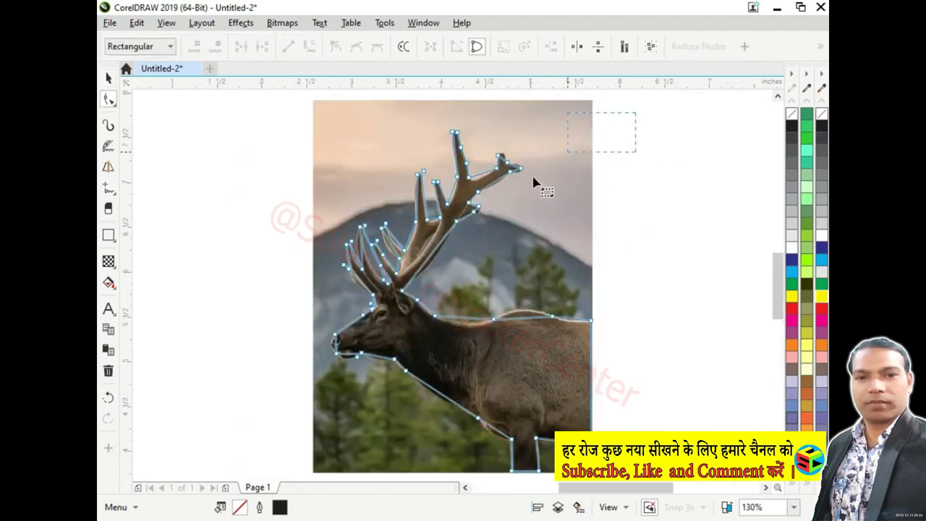
drag(534, 182, 300, 490)
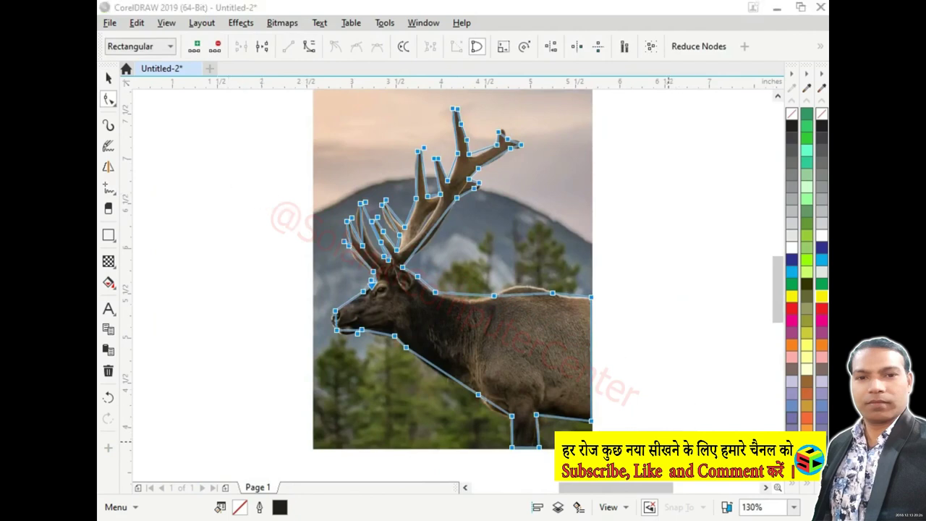
click(309, 45)
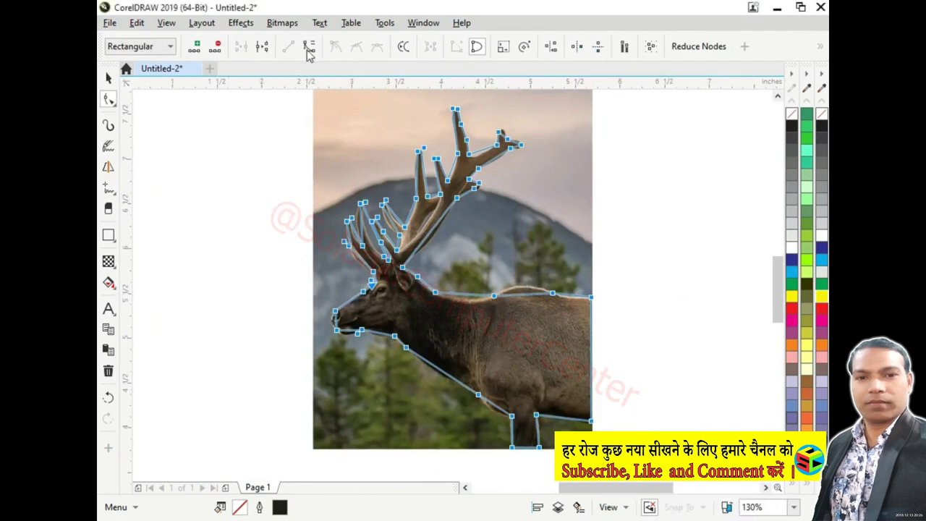
drag(427, 105, 496, 131)
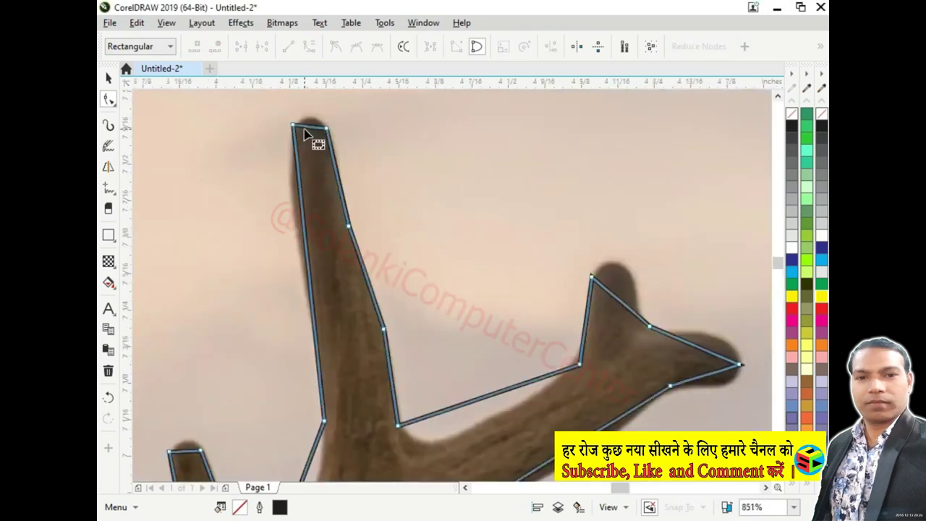
Step: Round the highest antler tip and bend nearby segments along the branch and left tine
drag(312, 141, 308, 123)
click(312, 155)
drag(303, 207, 289, 207)
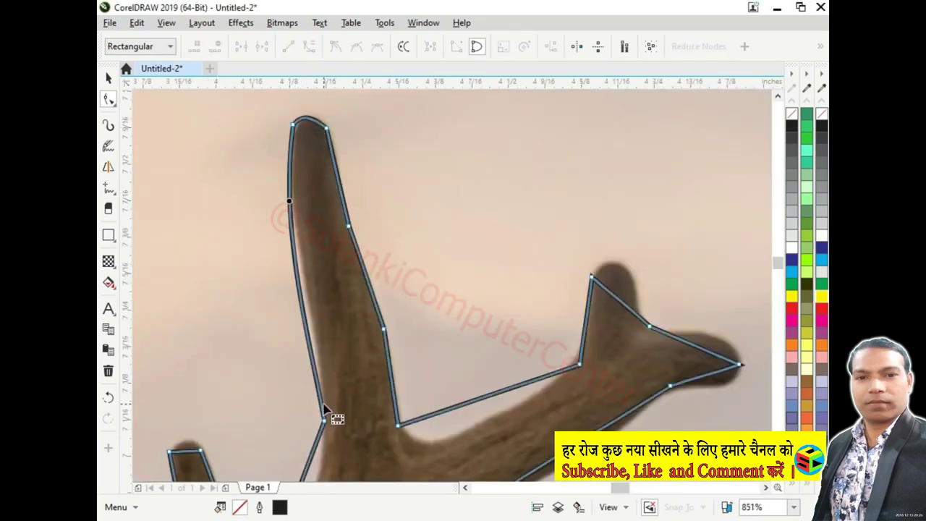
scroll(334, 433, down, 5)
scroll(405, 405, up, 3)
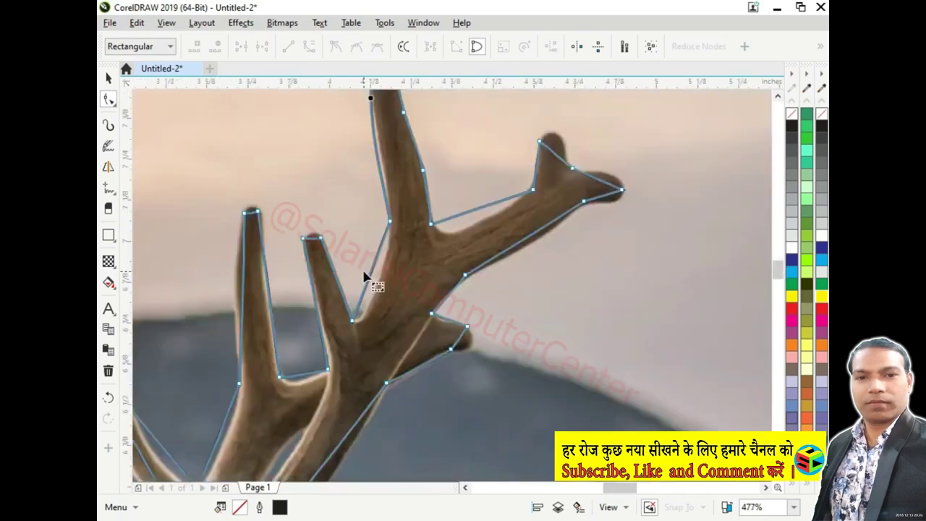
drag(370, 280, 374, 298)
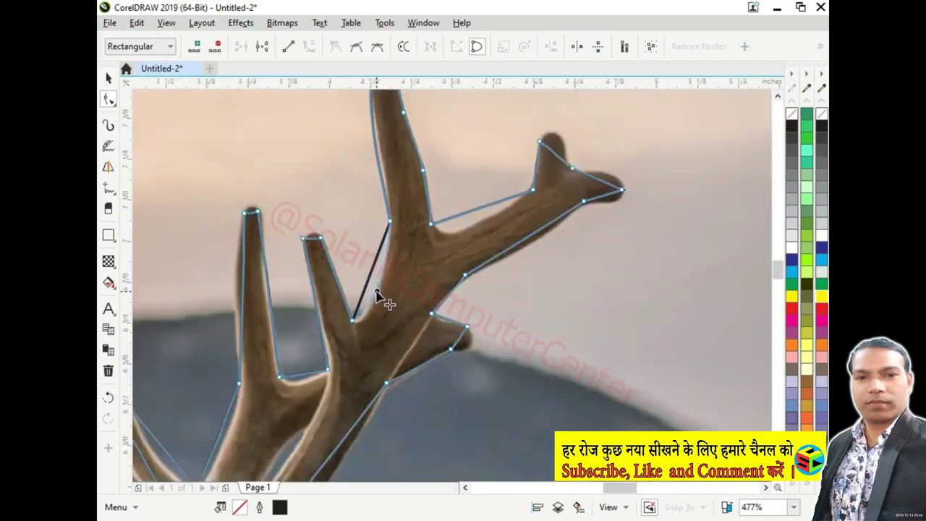
click(314, 238)
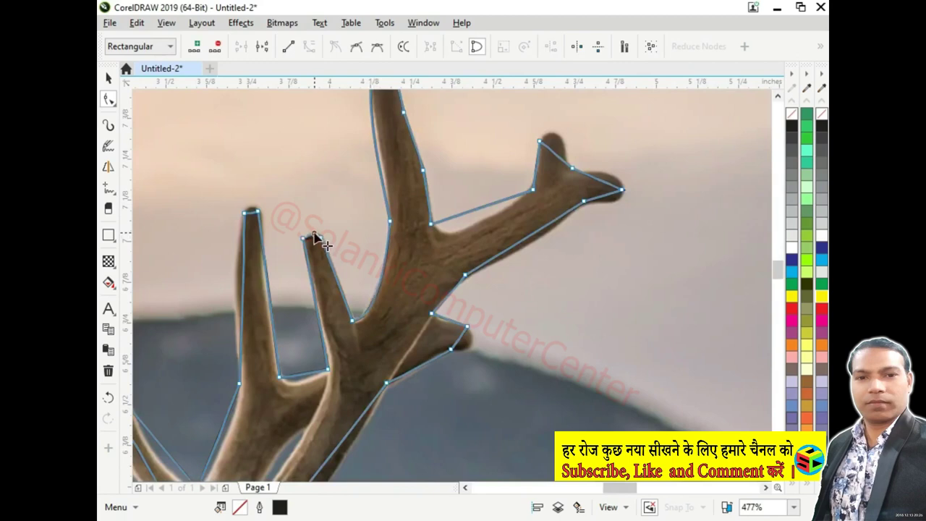
click(319, 308)
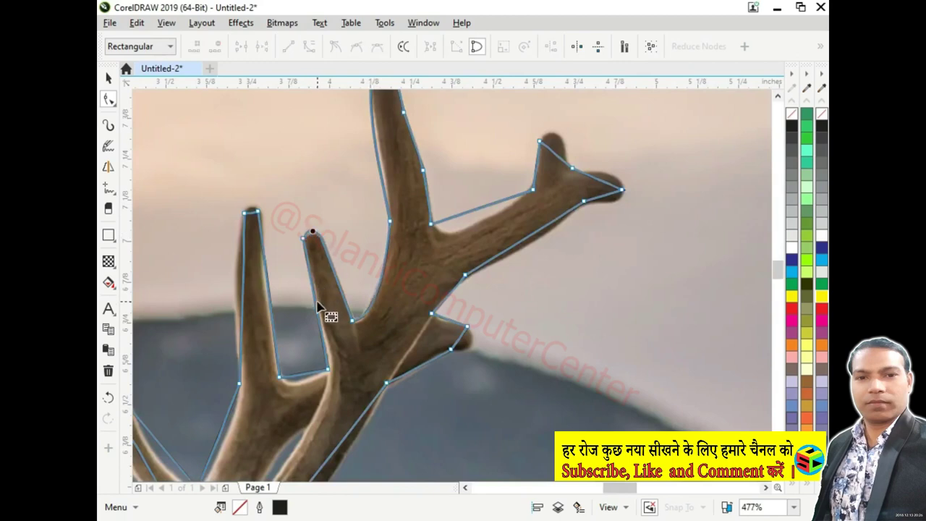
click(294, 377)
mouse_move(268, 319)
mouse_down()
mouse_move(251, 322)
mouse_move(235, 291)
mouse_up()
click(252, 213)
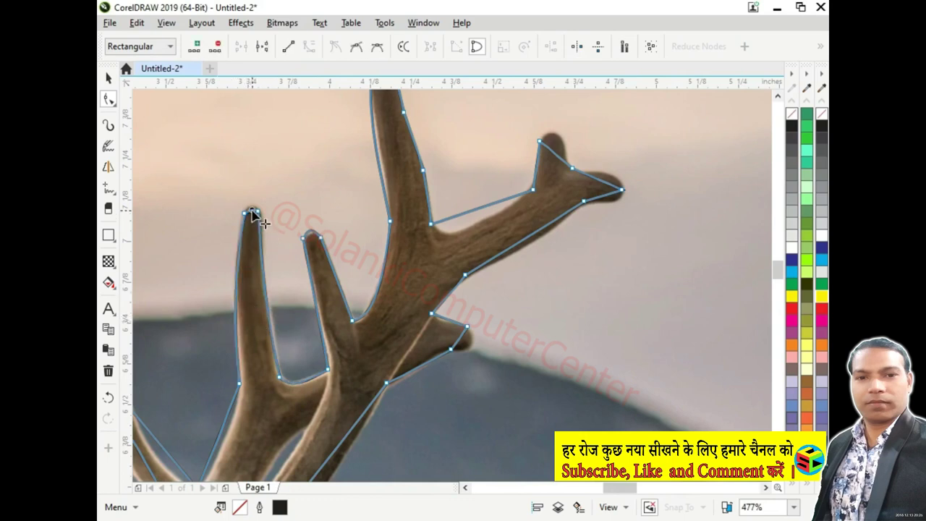
Step: Curve the straight segment beside the tine to follow its edge
scroll(283, 263, down, 2)
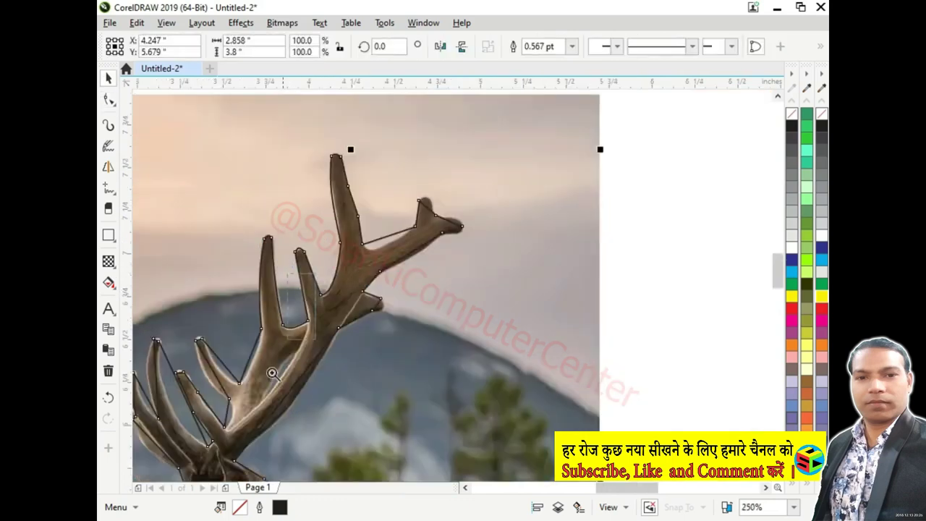
scroll(268, 372, up, 3)
click(411, 276)
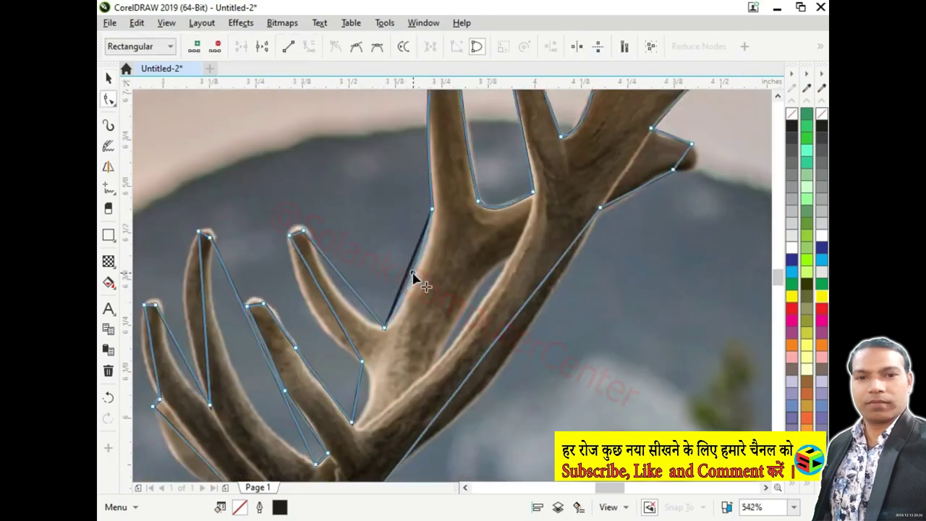
click(328, 286)
click(343, 282)
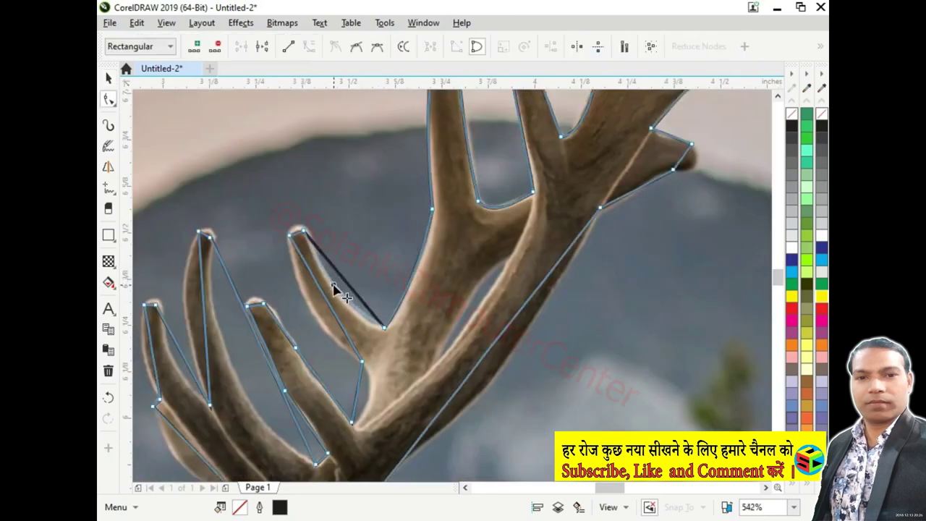
mouse_move(337, 289)
mouse_down()
mouse_move(307, 249)
mouse_move(305, 298)
mouse_up()
click(296, 227)
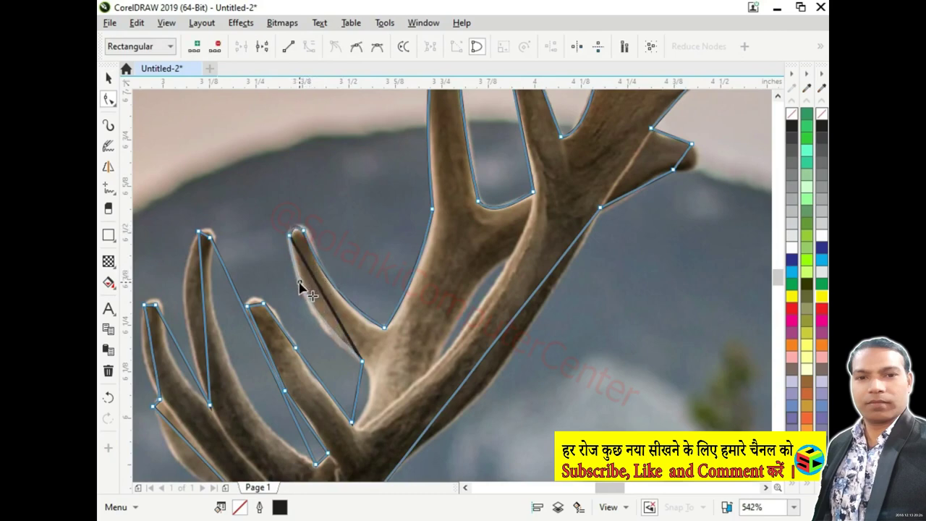
scroll(305, 298, down, 3)
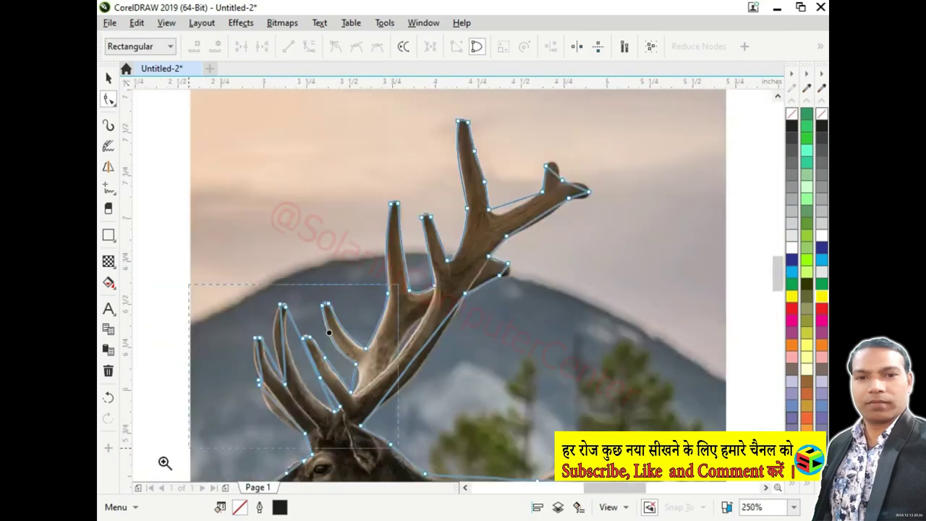
Step: Bend the short antler-edge segment and curve the tall middle tine's side segments
scroll(542, 248, up, 3)
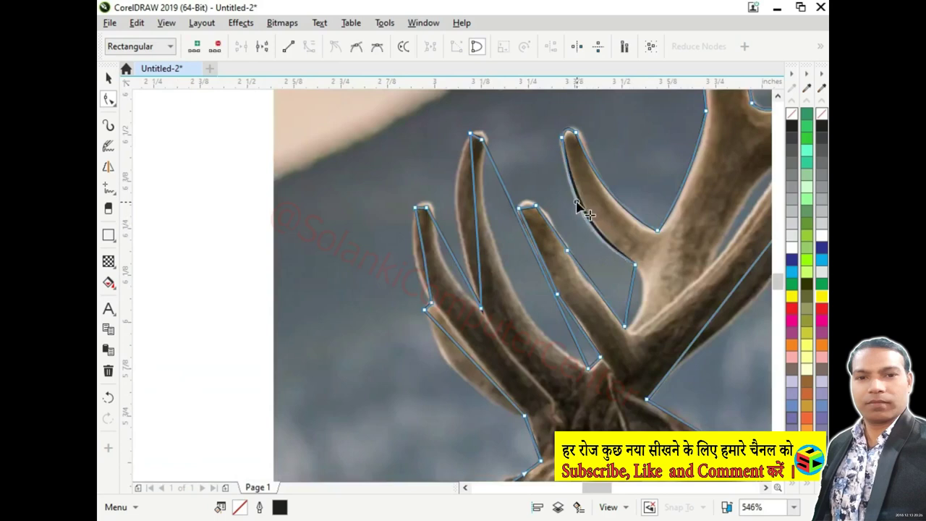
click(632, 294)
drag(632, 298, 635, 304)
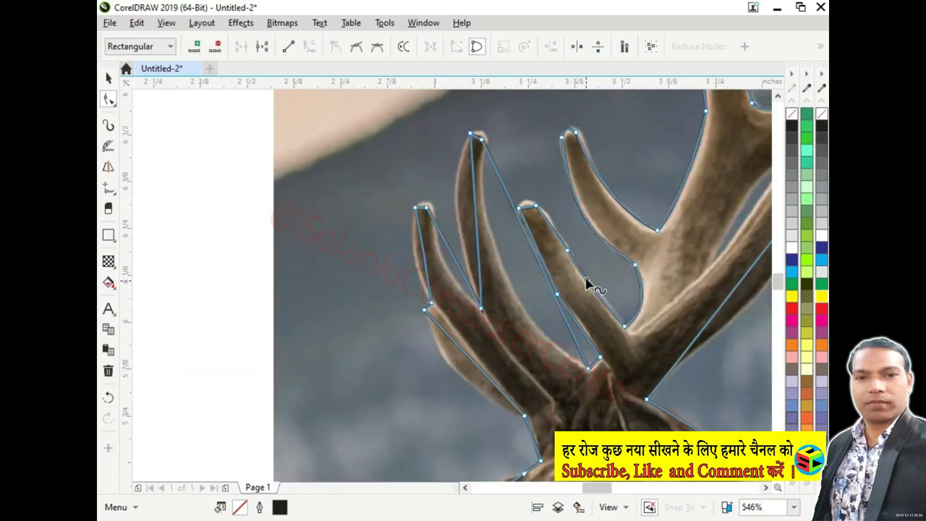
click(584, 281)
click(542, 215)
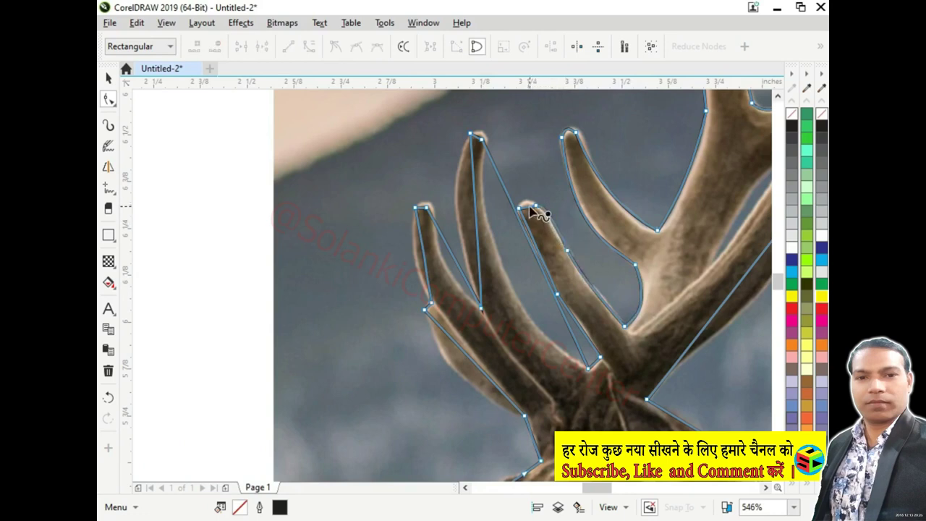
click(530, 208)
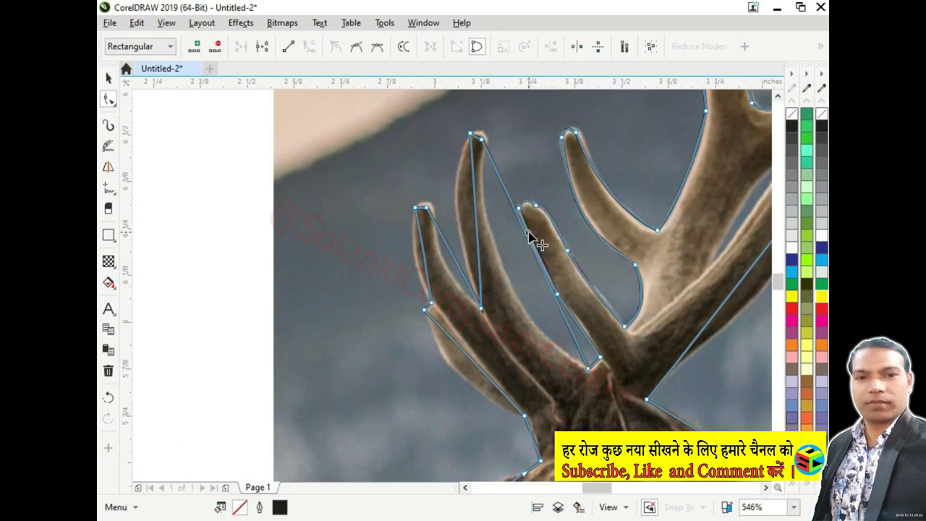
click(521, 229)
drag(478, 205, 454, 201)
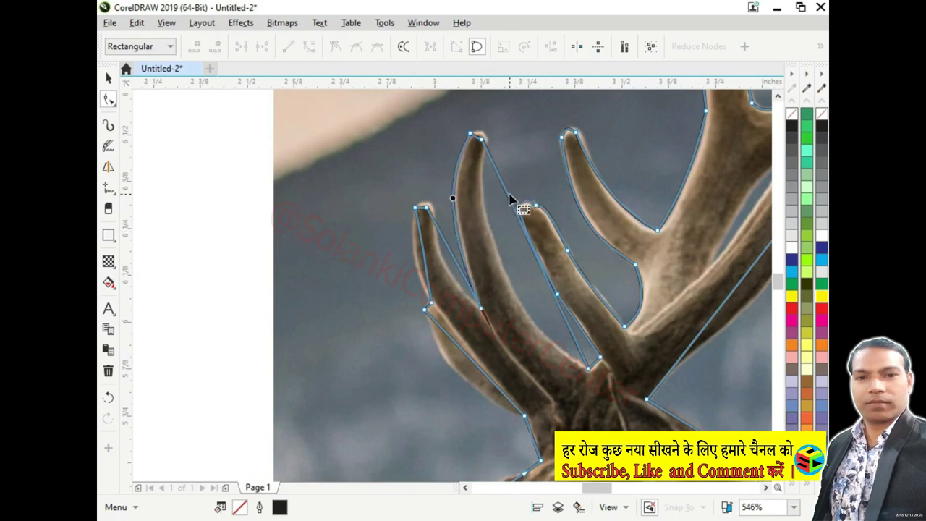
drag(509, 198, 487, 207)
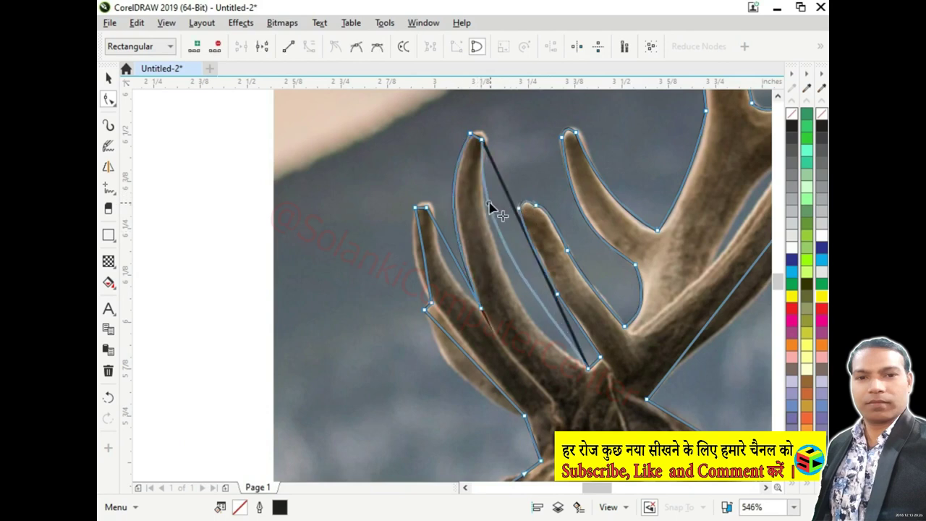
Step: Reshape the segment down to the antler fork and round the tall tine's tip
click(579, 368)
drag(537, 302, 546, 359)
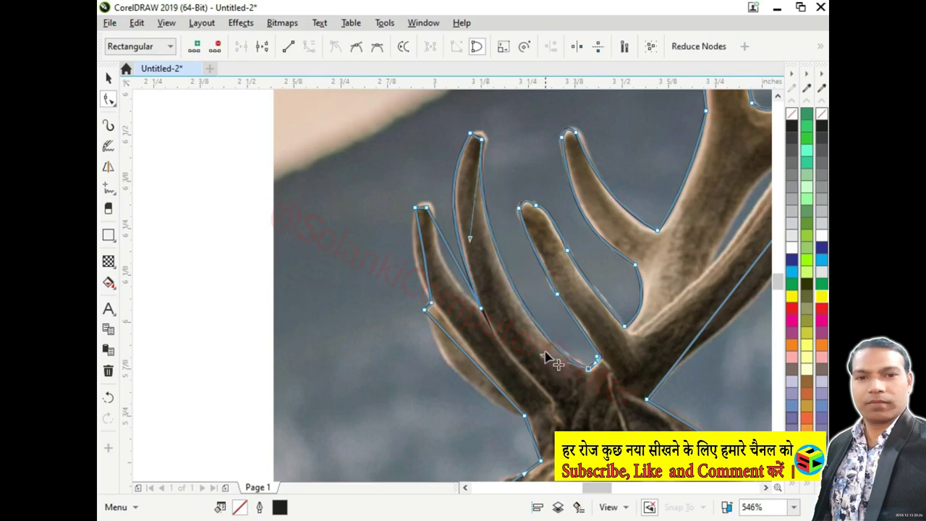
click(597, 365)
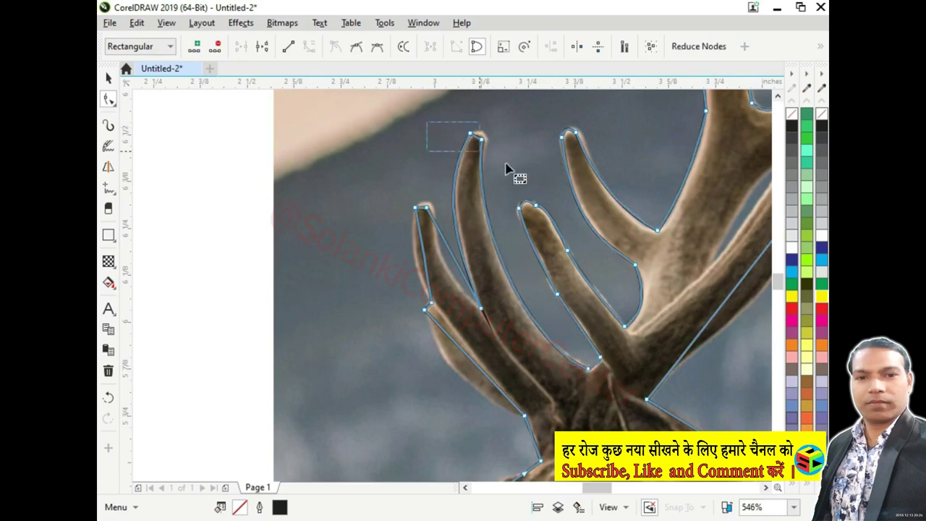
scroll(481, 123, up, 4)
mouse_move(484, 203)
mouse_down()
mouse_move(498, 199)
mouse_move(477, 175)
mouse_move(500, 192)
mouse_up()
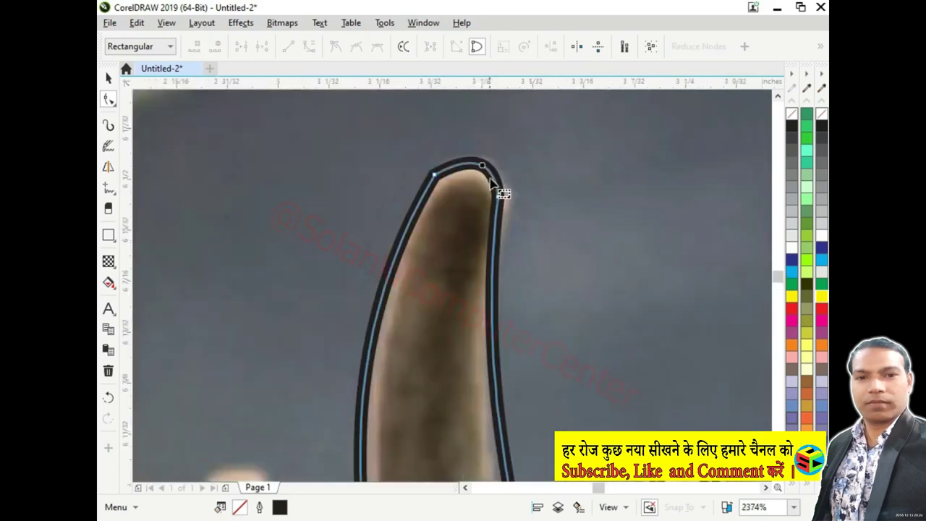
key(space)
scroll(488, 244, down, 3)
scroll(490, 282, down, 2)
Step: Curve the leftmost tine's inner edge and drag its tip node outward to round it
key(Escape)
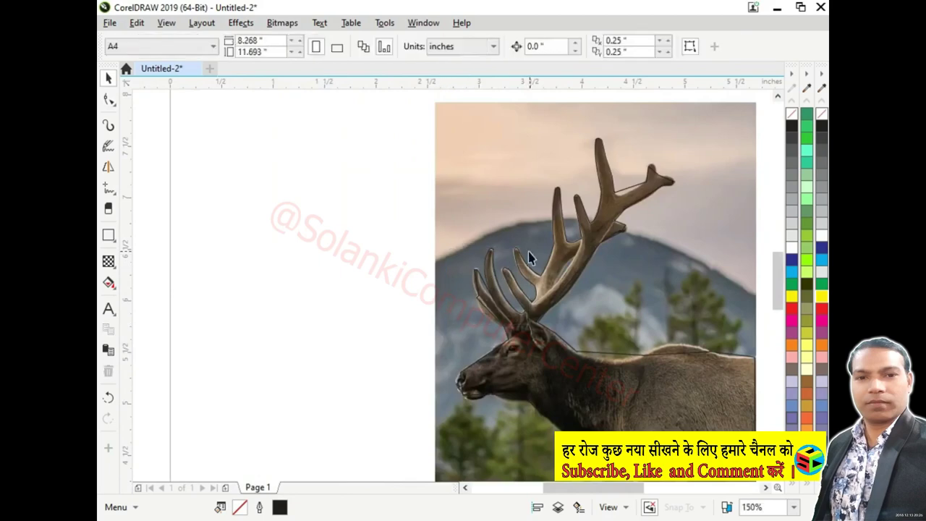
key(F10)
scroll(524, 253, up, 3)
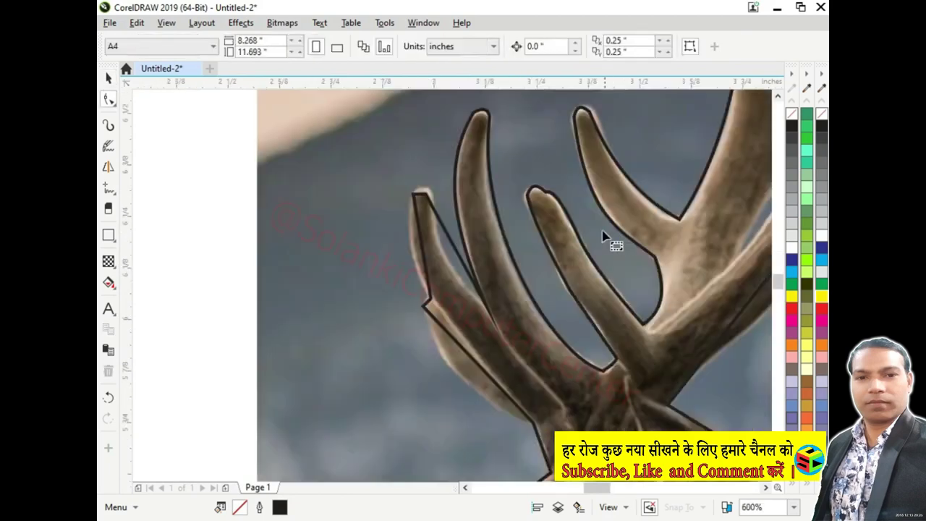
click(423, 199)
drag(381, 152, 543, 369)
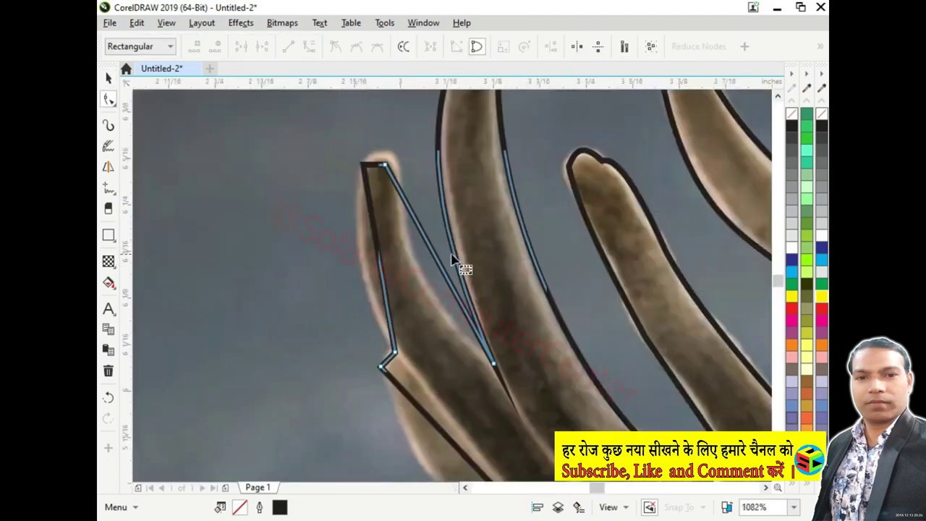
drag(428, 259, 410, 262)
click(377, 164)
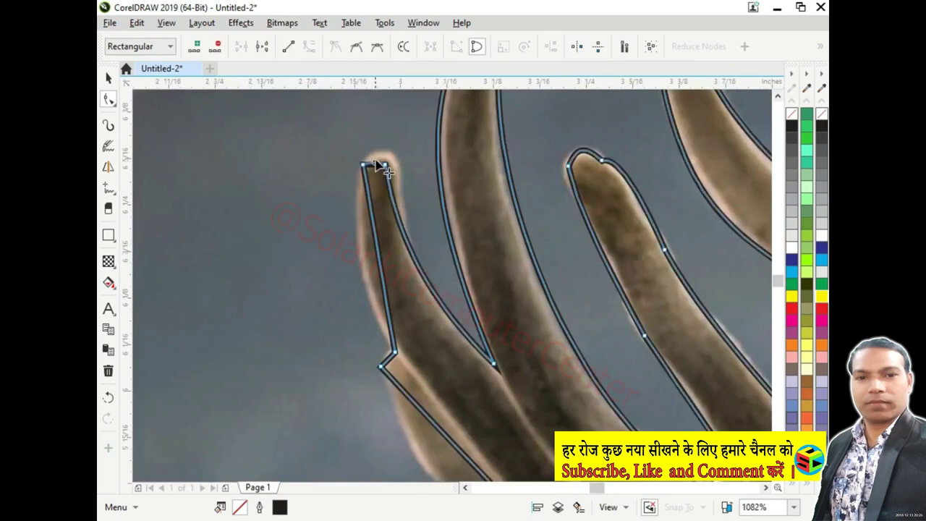
drag(377, 161, 394, 163)
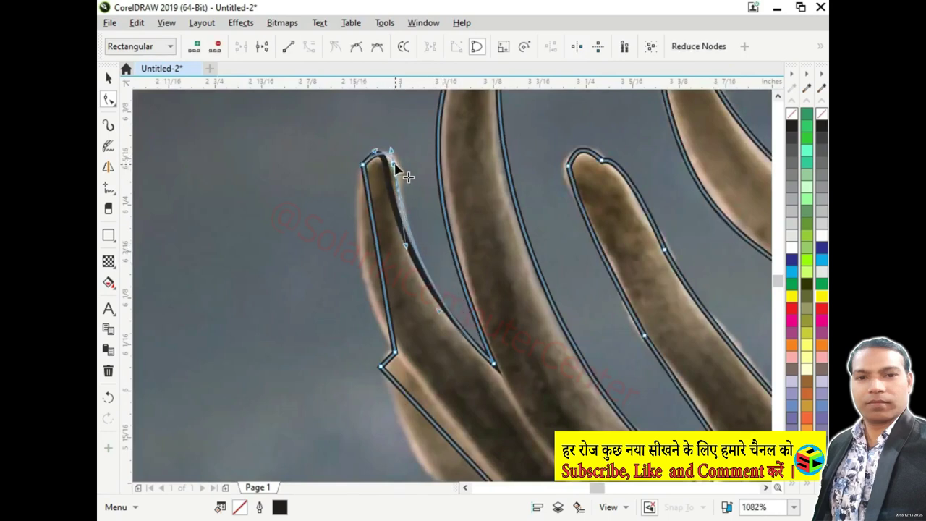
click(380, 265)
Step: Curve the outline's straight segments along the tine's left edge, the elk's mouth and throat
scroll(362, 267, down, 4)
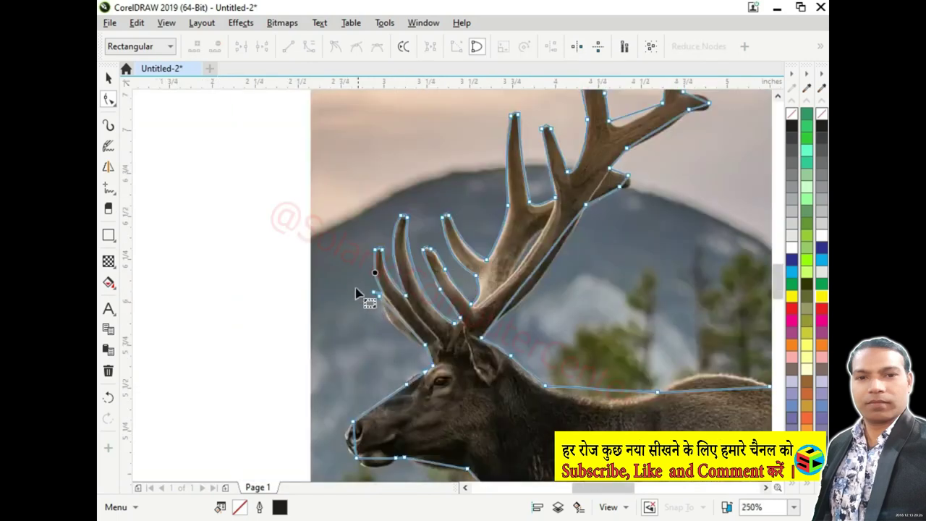
scroll(364, 295, up, 3)
drag(385, 241, 362, 259)
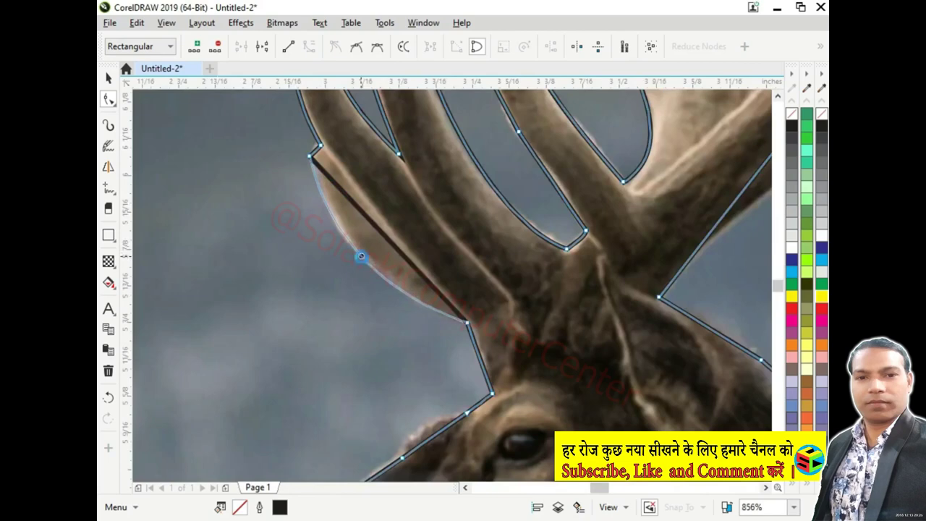
scroll(470, 340, down, 4)
scroll(438, 402, up, 3)
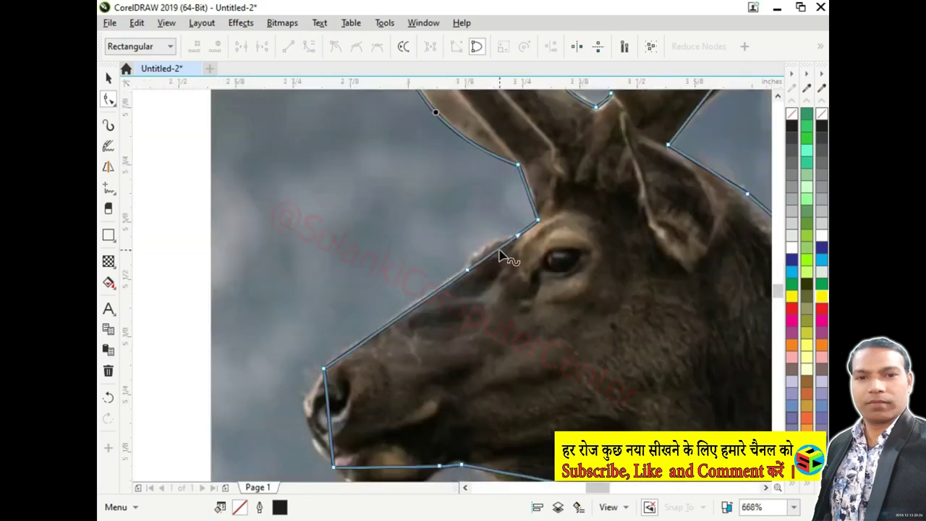
key(Escape)
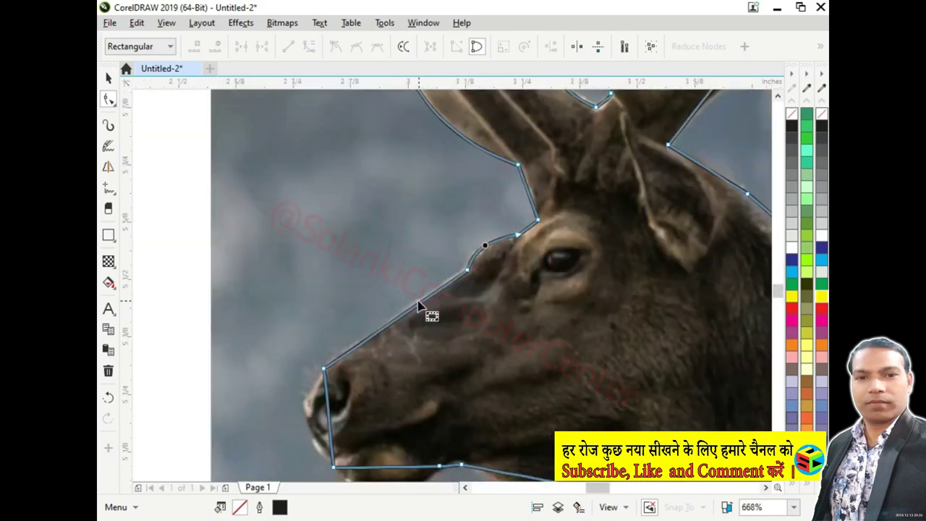
click(318, 394)
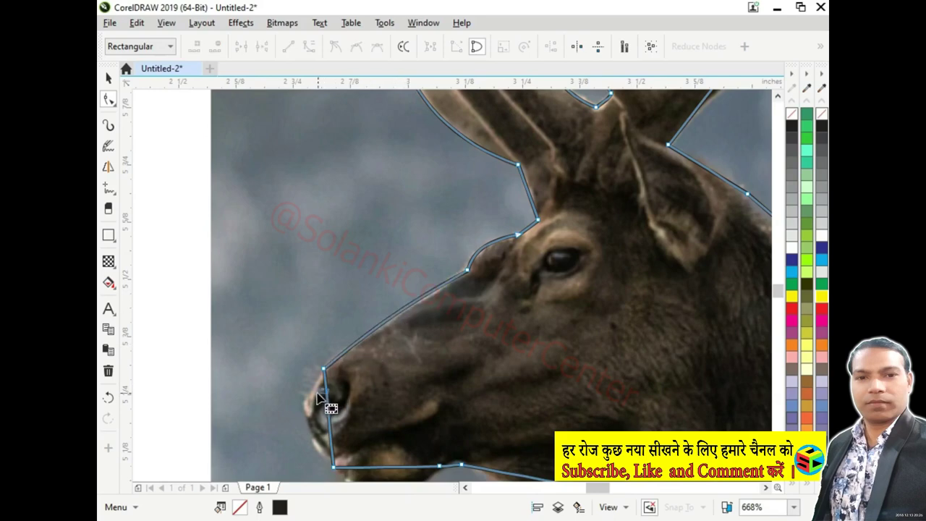
click(328, 397)
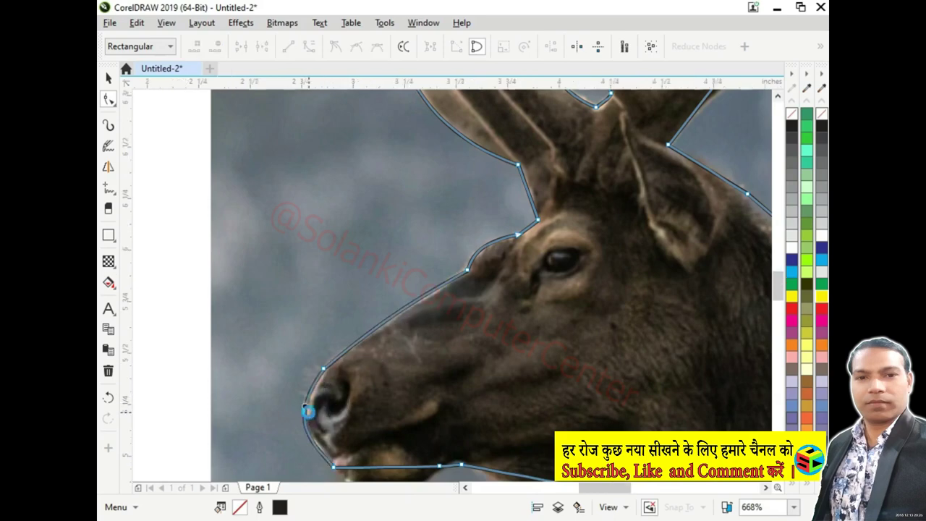
scroll(319, 419, down, 5)
scroll(329, 326, up, 5)
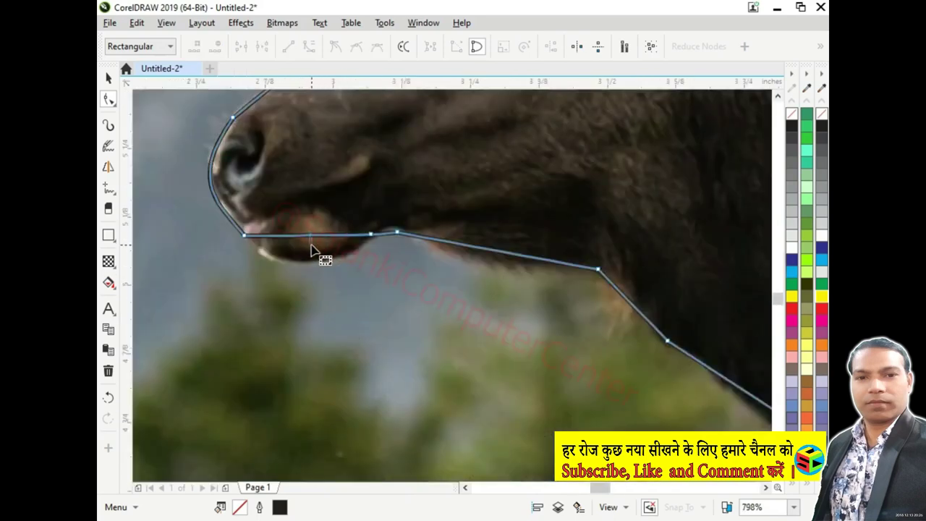
drag(305, 237, 299, 262)
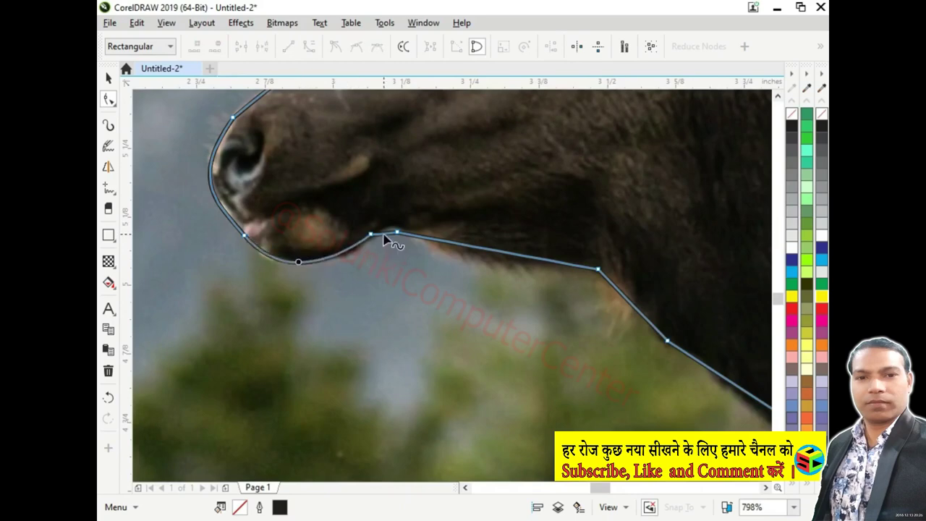
drag(449, 243, 450, 262)
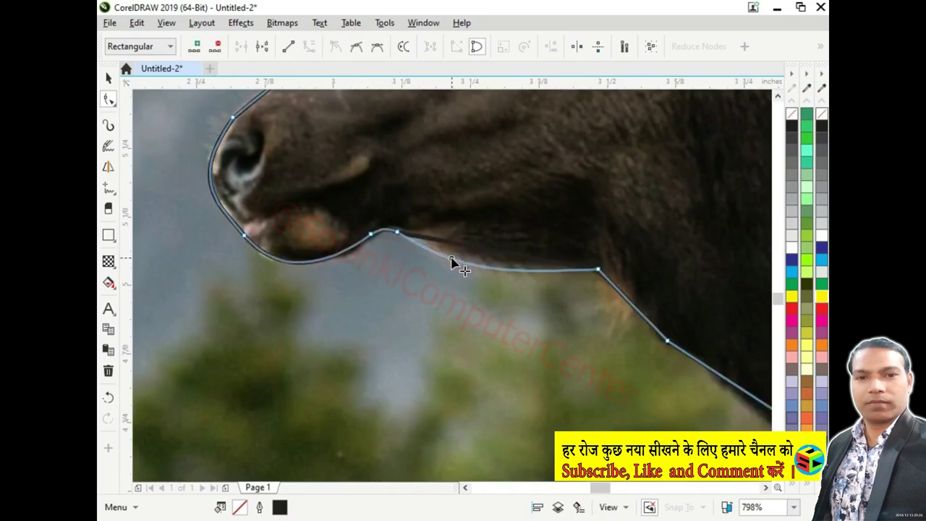
Step: Bend the straight outline segments to follow the elk's back
scroll(527, 268, down, 5)
scroll(355, 220, up, 5)
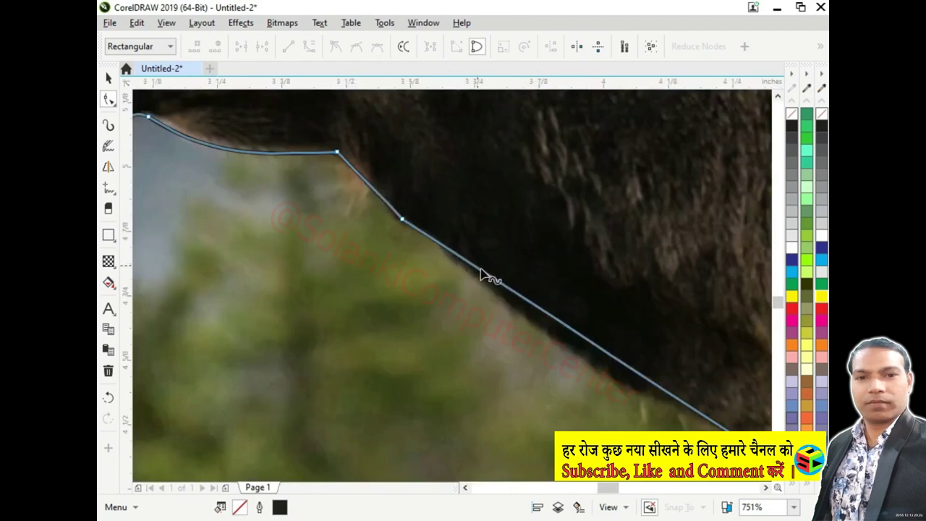
scroll(510, 293, down, 2)
scroll(557, 326, down, 2)
scroll(463, 282, up, 4)
click(394, 241)
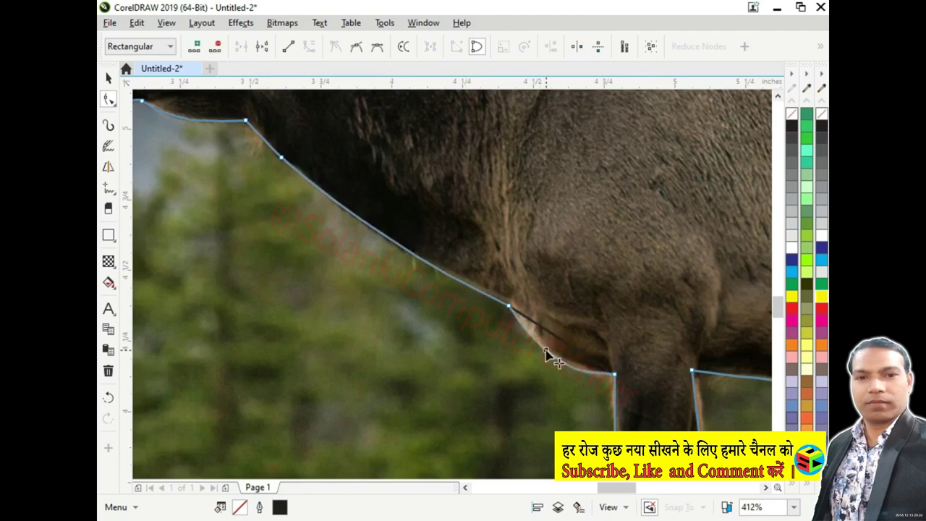
scroll(554, 356, down, 2)
scroll(475, 312, up, 2)
scroll(475, 312, down, 1)
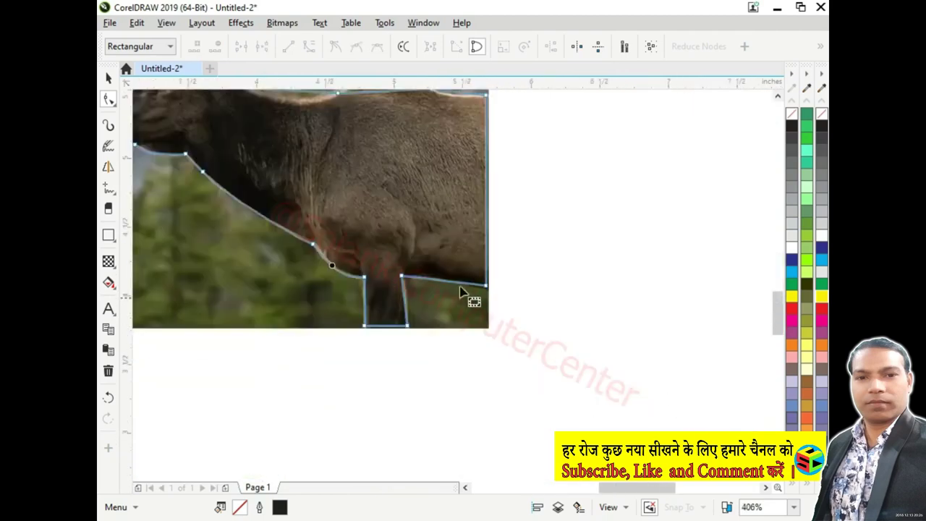
scroll(472, 296, down, 2)
scroll(446, 151, up, 3)
click(443, 197)
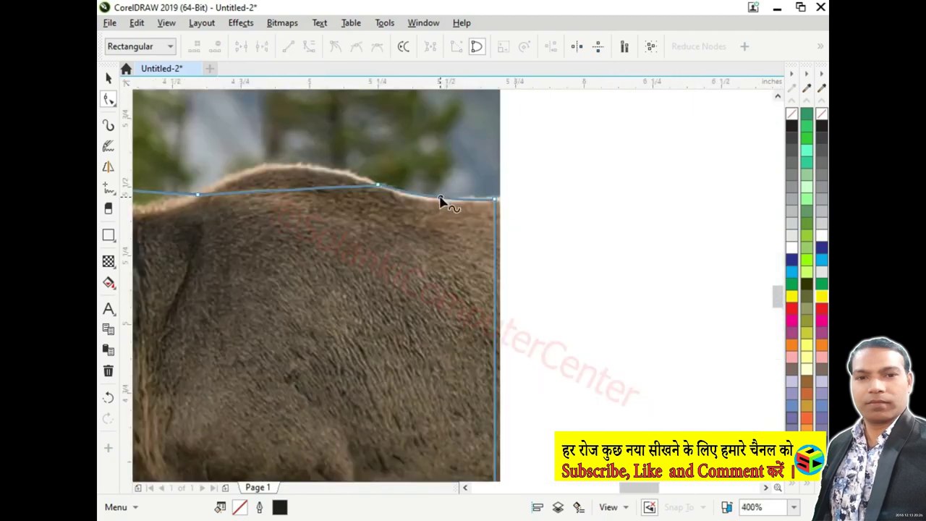
click(294, 188)
click(285, 169)
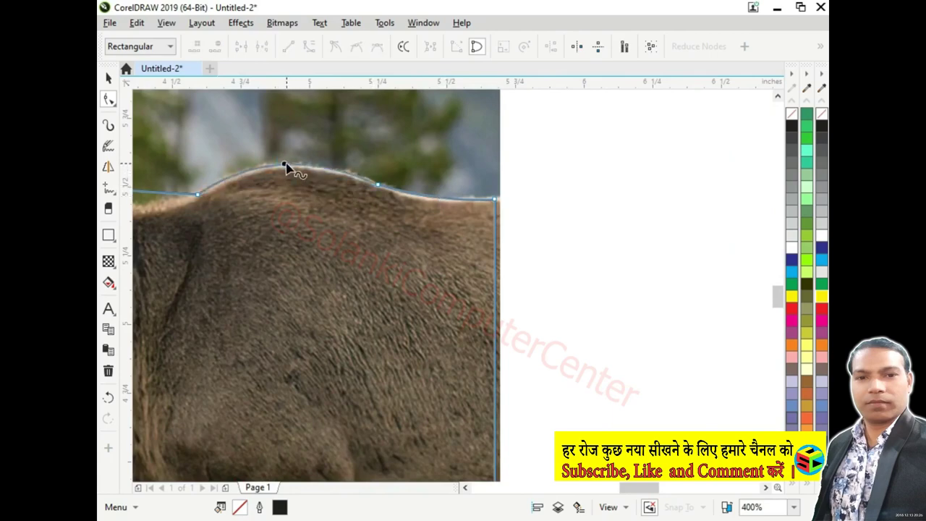
scroll(285, 169, down, 3)
scroll(460, 211, up, 3)
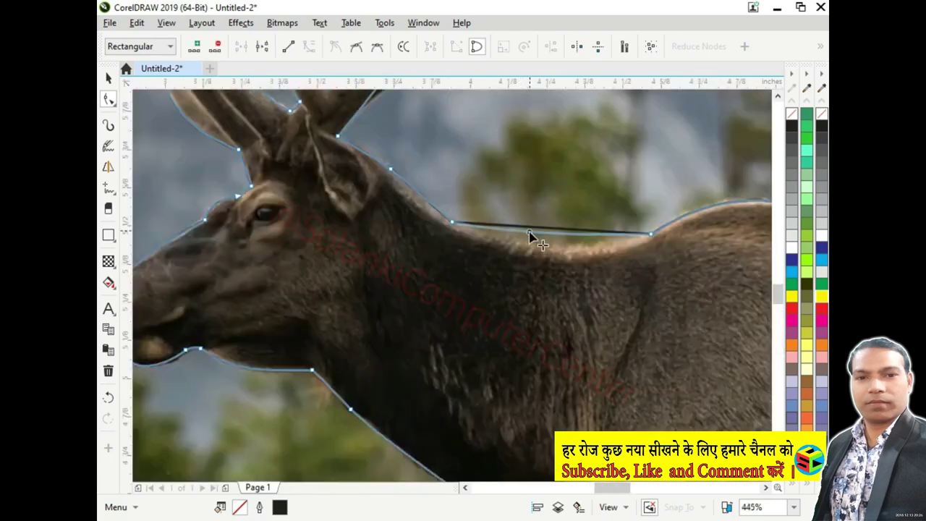
drag(529, 238, 529, 250)
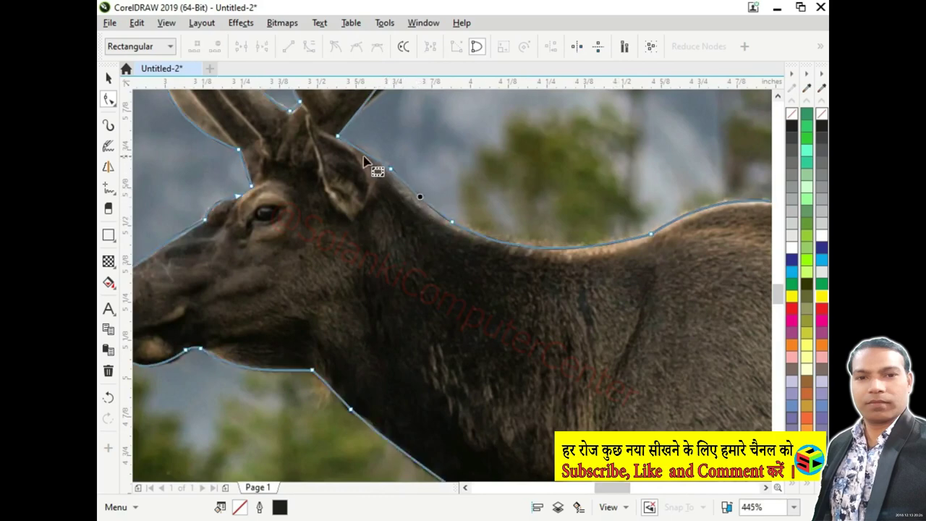
Step: Curve the main beam's long outer edge so it hugs the antler
scroll(402, 156, down, 2)
scroll(393, 77, up, 3)
scroll(409, 191, down, 2)
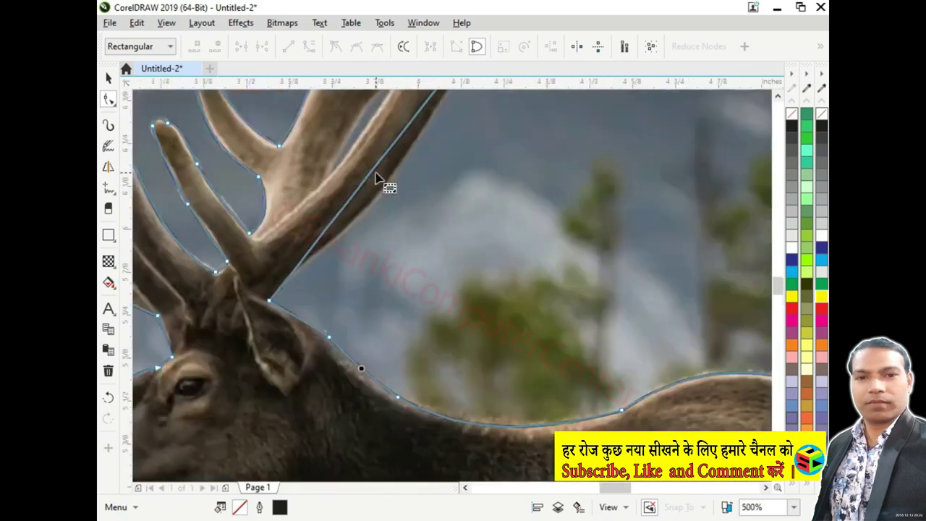
scroll(379, 180, down, 1)
scroll(407, 248, up, 2)
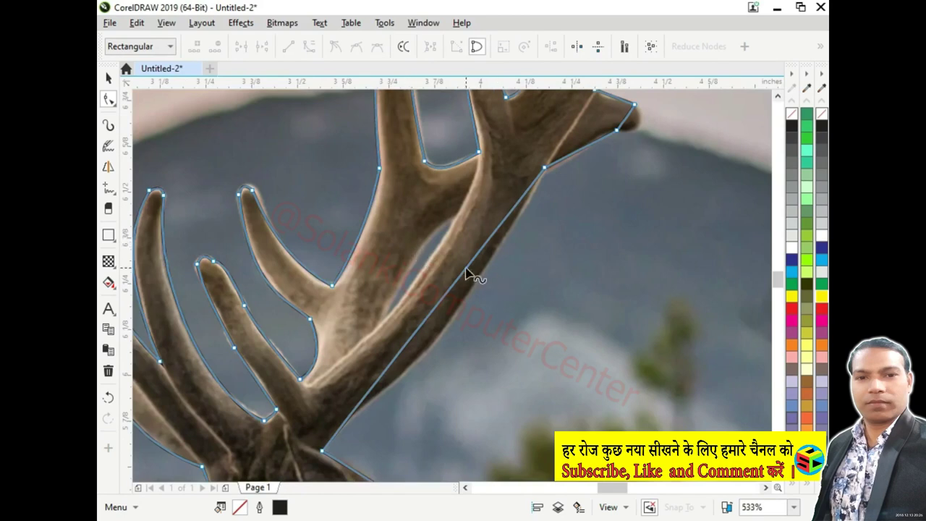
drag(467, 272, 464, 298)
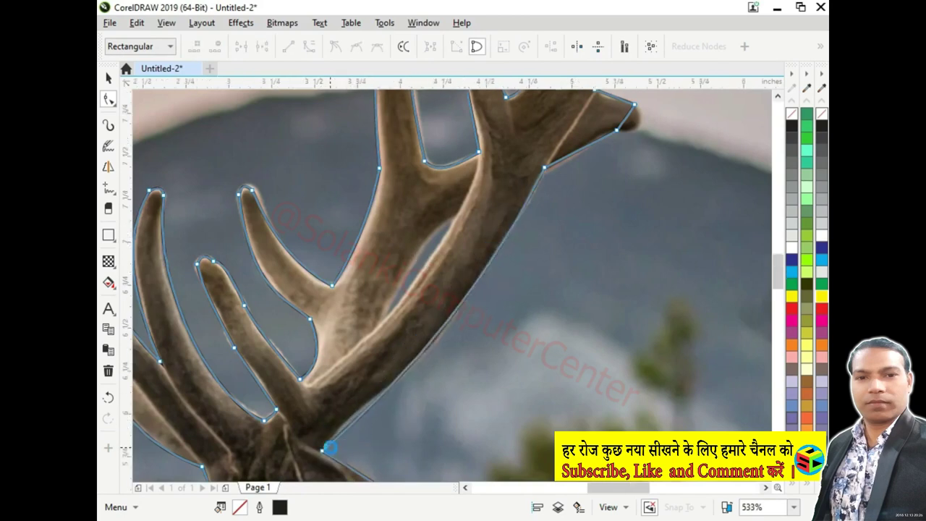
scroll(324, 446, down, 2)
scroll(379, 319, up, 2)
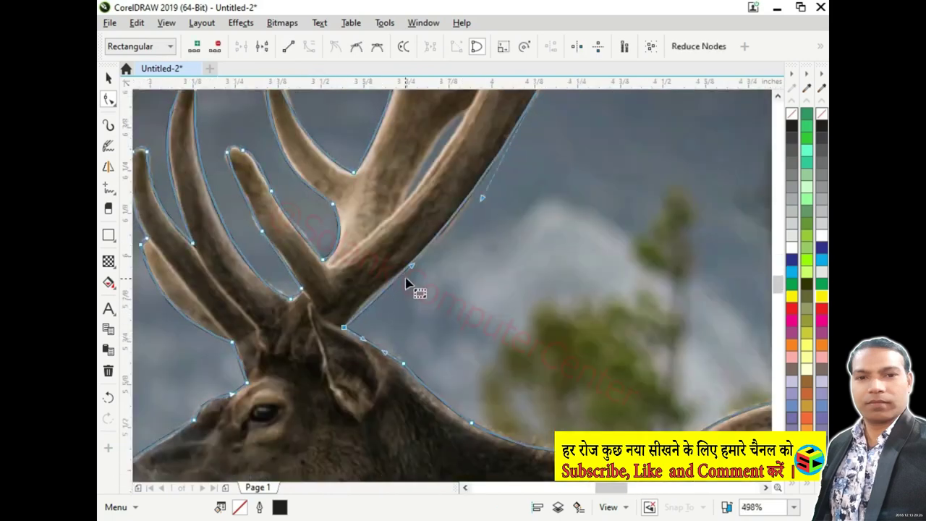
drag(409, 267, 396, 273)
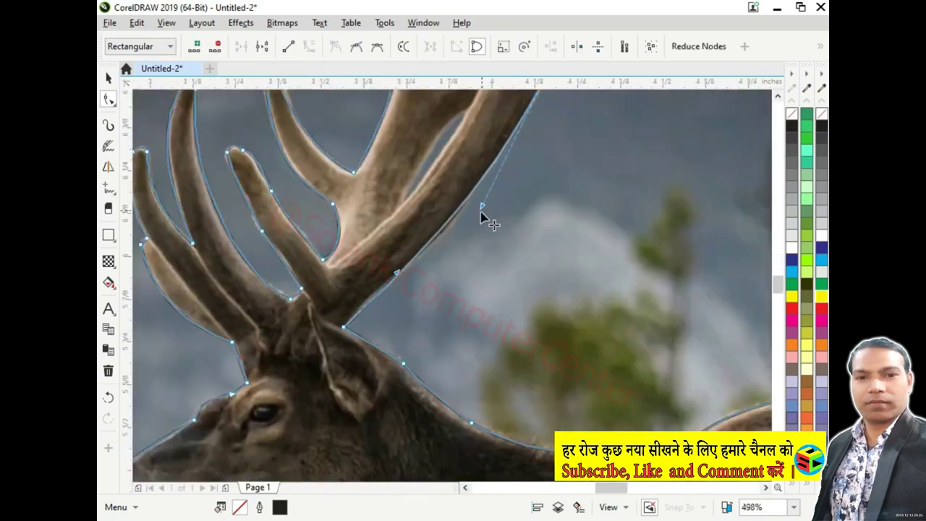
scroll(510, 220, down, 2)
Step: Round the outline around the antler tine tip and its sharp corner
scroll(537, 164, up, 2)
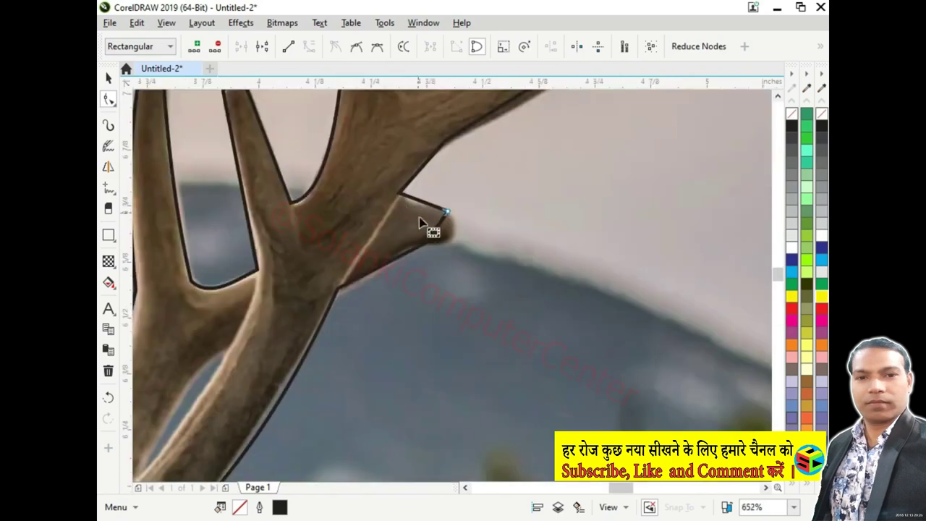
drag(437, 232, 447, 238)
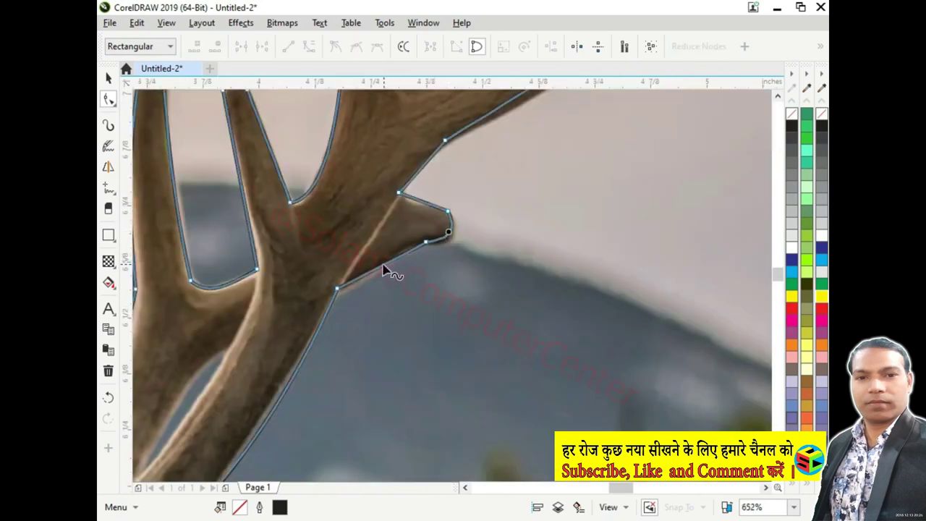
click(356, 283)
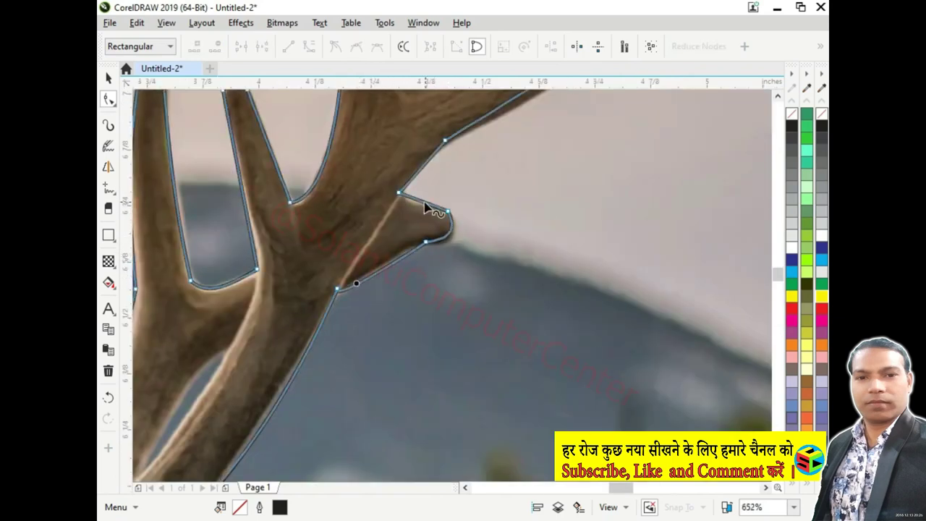
scroll(425, 214, down, 1)
scroll(466, 172, up, 2)
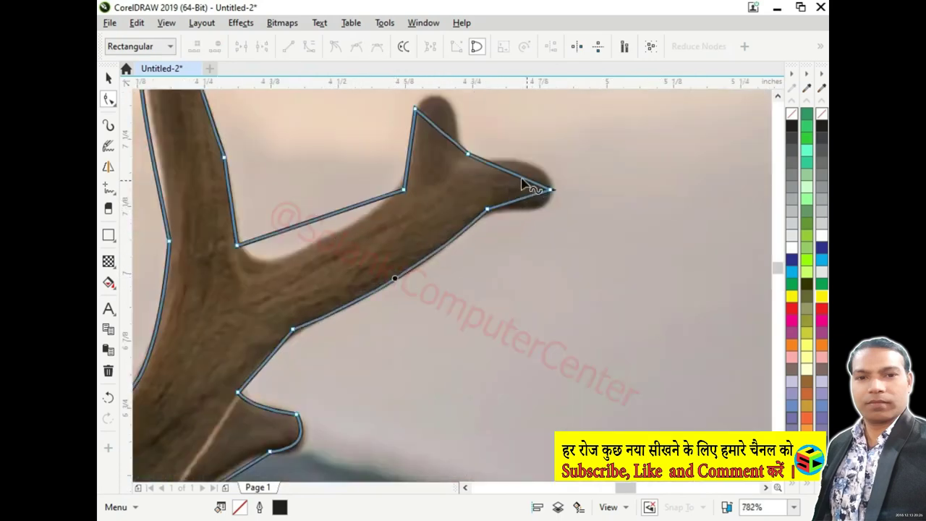
mouse_move(533, 207)
mouse_down()
mouse_move(525, 194)
mouse_move(540, 195)
mouse_move(533, 214)
mouse_up()
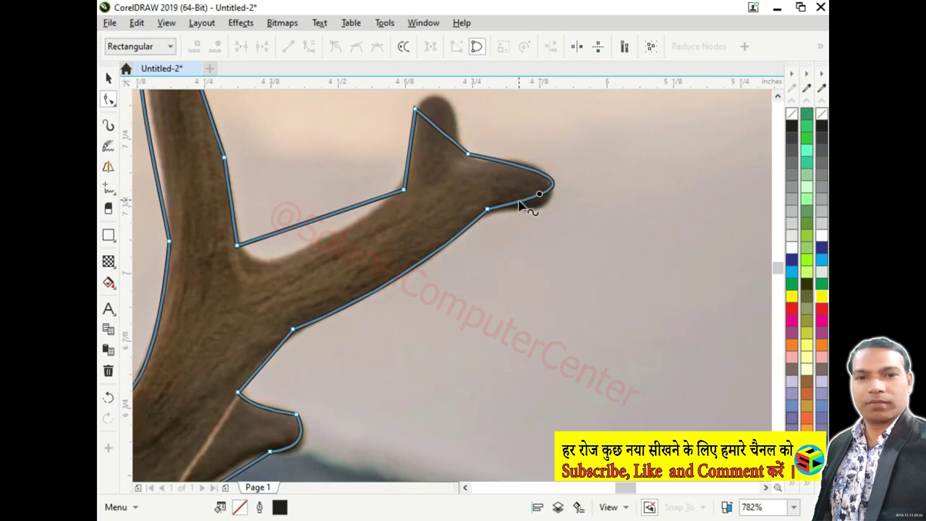
Step: Reshape the upper-right branch's rounded tip and tine edges to hug the antler
mouse_move(496, 160)
mouse_down()
mouse_move(544, 166)
mouse_move(564, 154)
mouse_up()
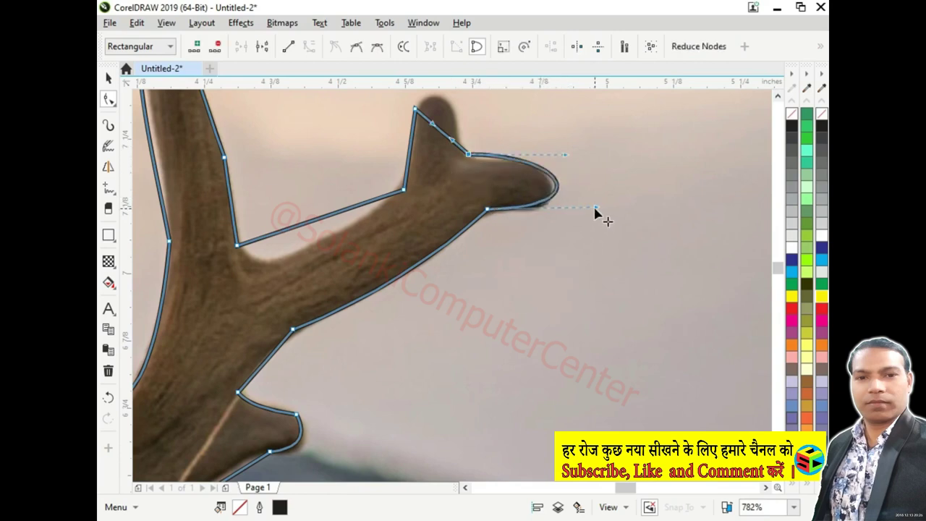
drag(596, 210, 580, 220)
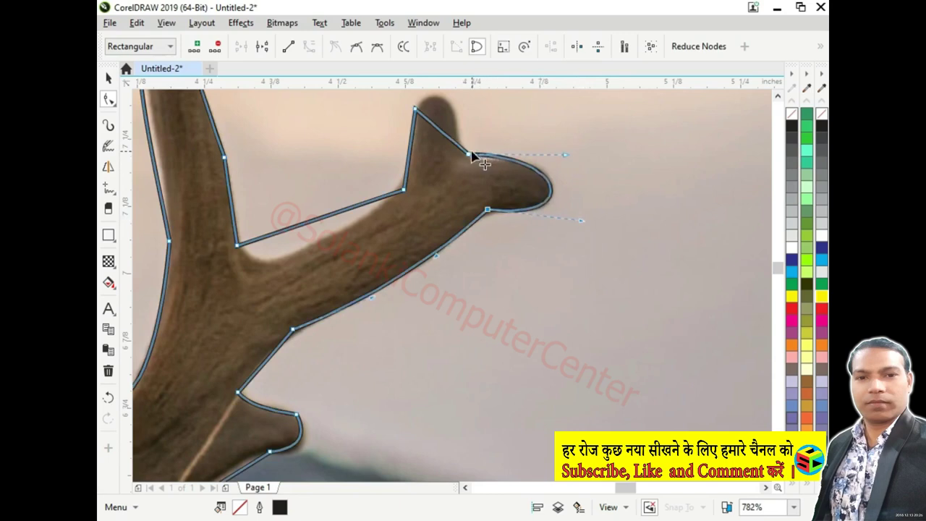
drag(471, 154, 476, 156)
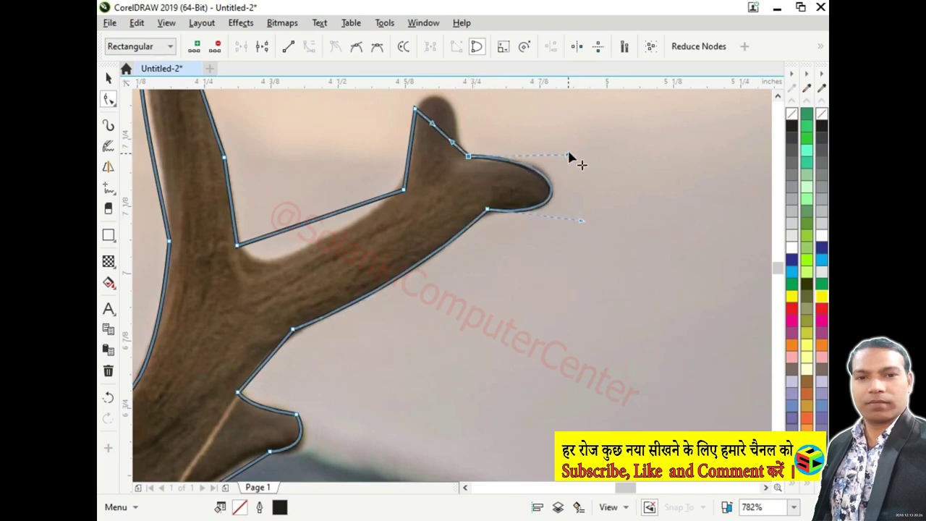
drag(572, 154, 575, 150)
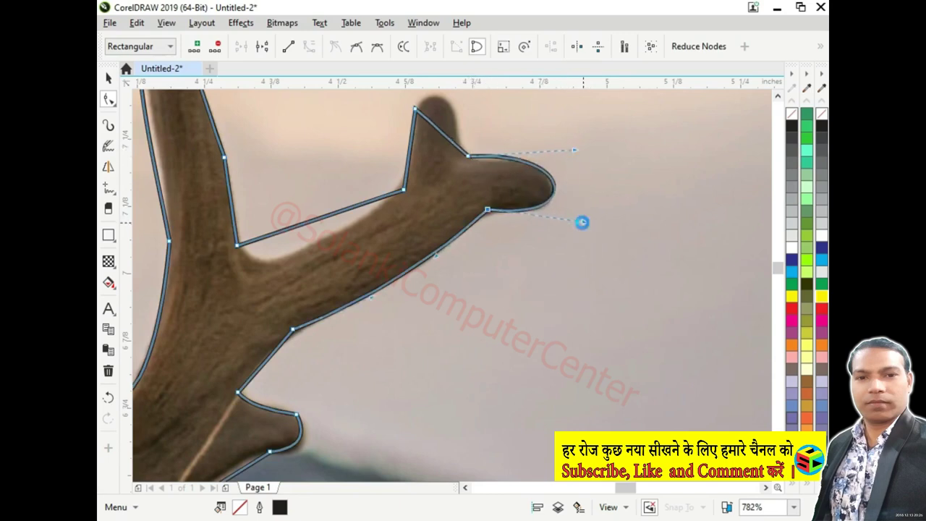
drag(457, 143, 447, 102)
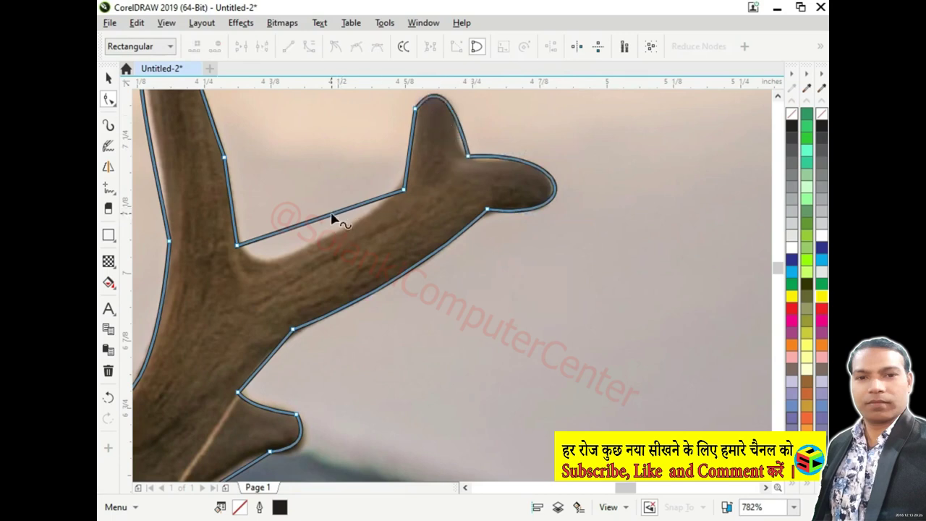
drag(333, 218, 304, 250)
key(F3)
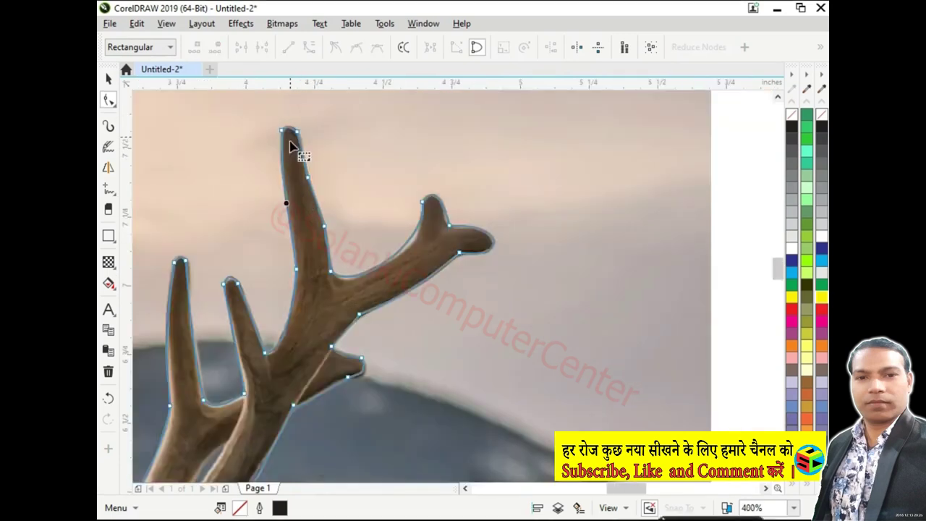
Step: Unlock the elk photo sitting over the traced outline
scroll(398, 220, down, 2)
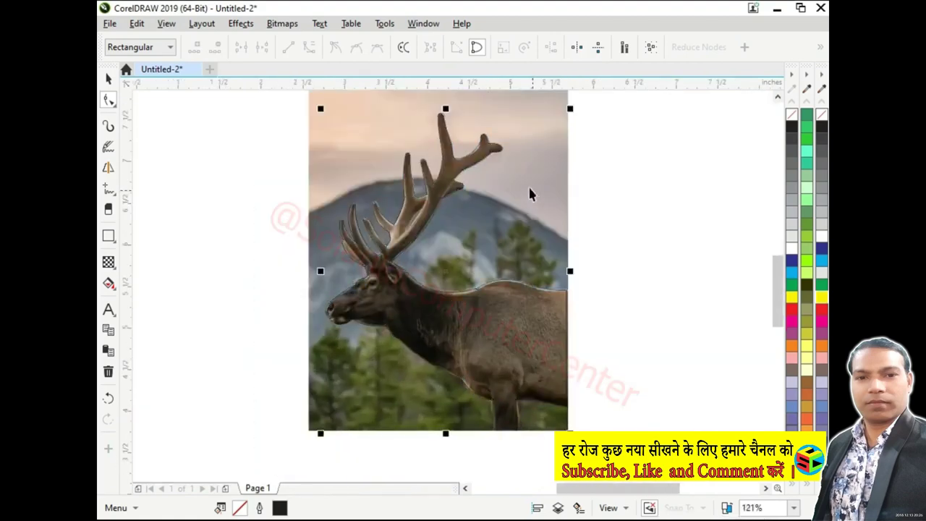
right_click(564, 173)
click(579, 201)
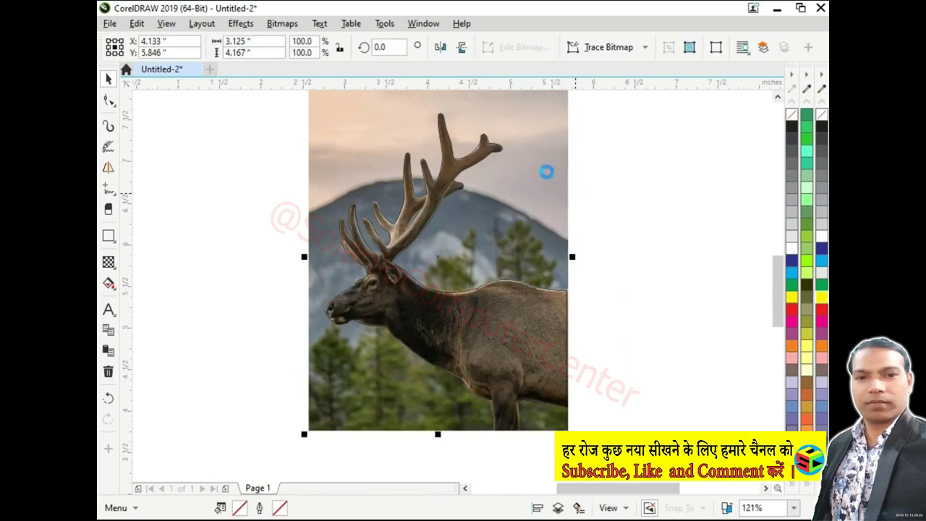
drag(555, 176, 342, 175)
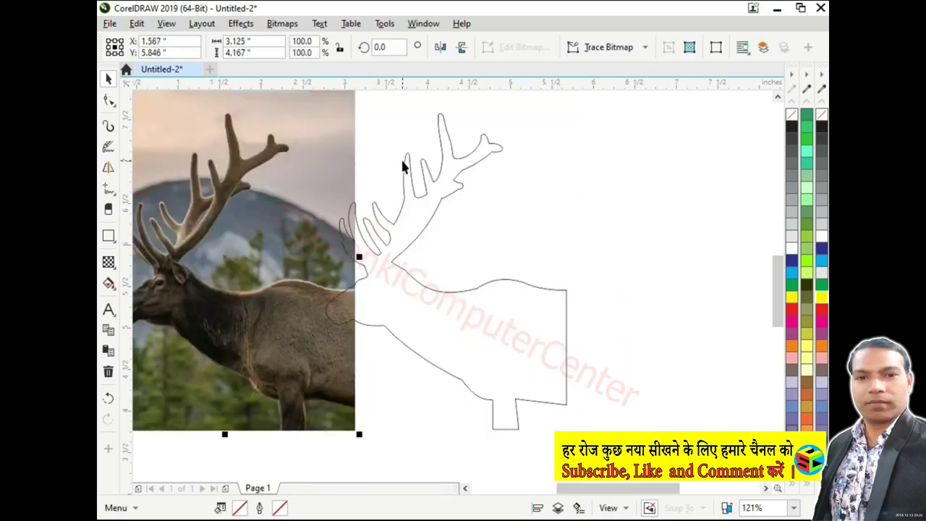
key(ctrl+z)
key(Escape)
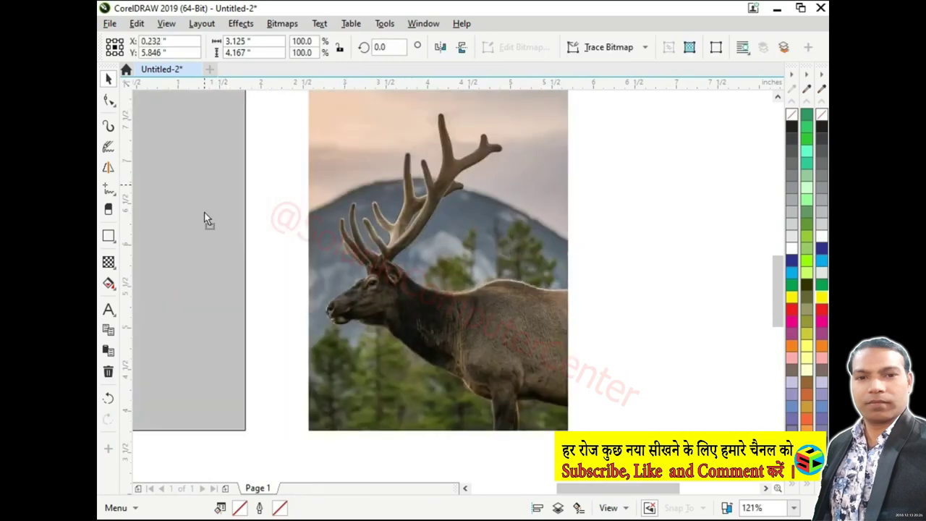
Step: PowerClip the elk photo inside the traced elk outline with Place Inside Frame
drag(362, 144, 428, 118)
right_click(429, 115)
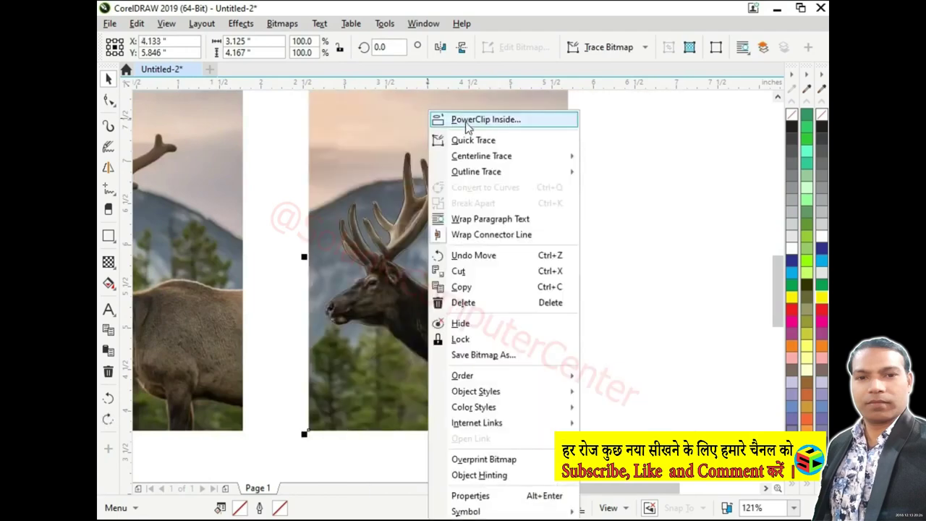
click(467, 120)
click(448, 171)
click(590, 218)
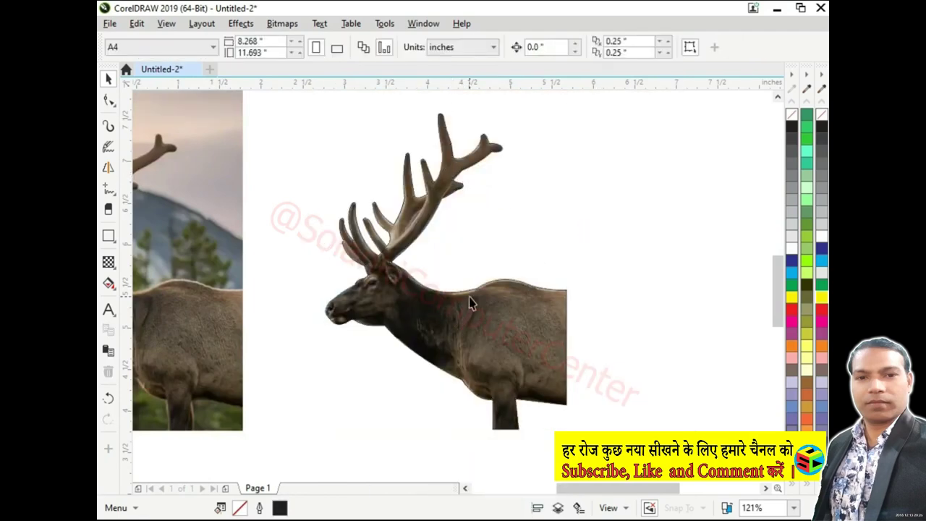
scroll(354, 269, left, 3)
Step: Move the original elk photo and raise its intensity to 27 in Brightness/Contrast/Intensity
click(343, 279)
drag(343, 279, 445, 284)
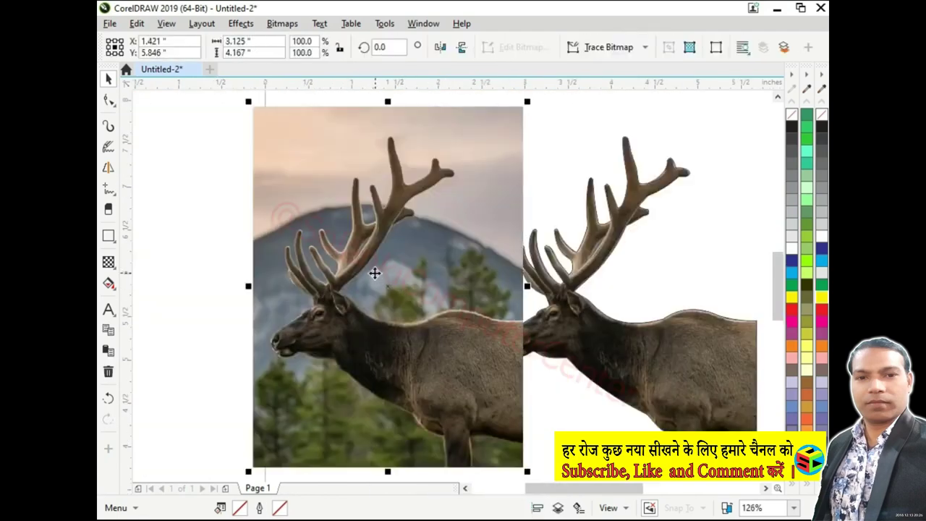
drag(375, 273, 407, 272)
key(ctrl+b)
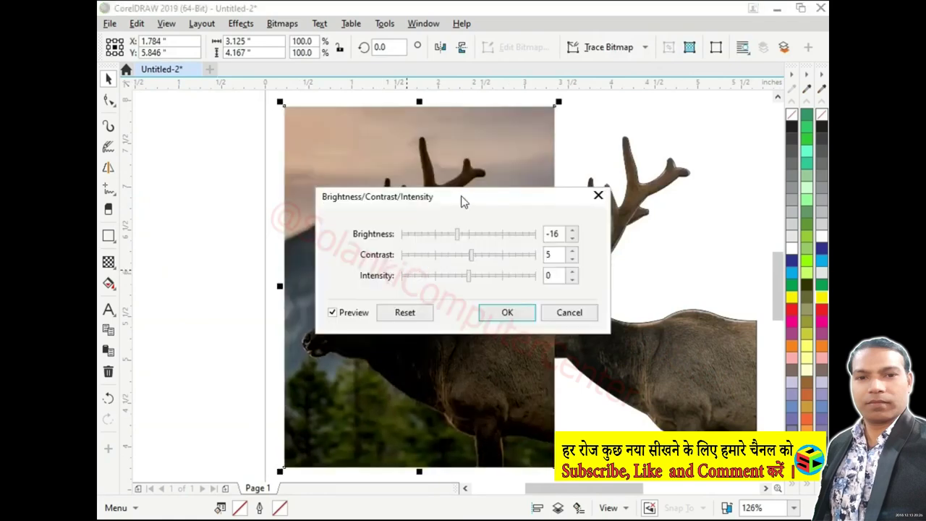
mouse_move(463, 200)
mouse_down()
mouse_move(451, 434)
mouse_move(601, 297)
mouse_move(531, 206)
mouse_up()
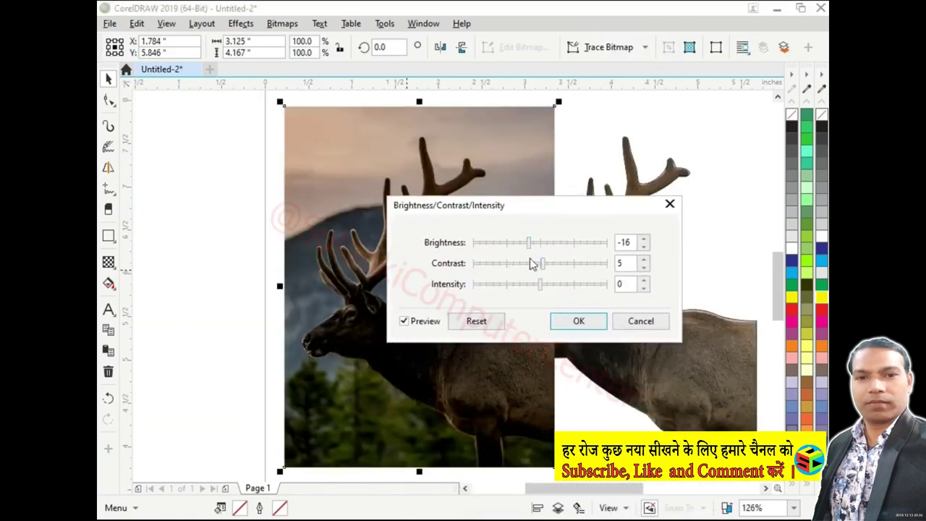
drag(541, 283, 559, 288)
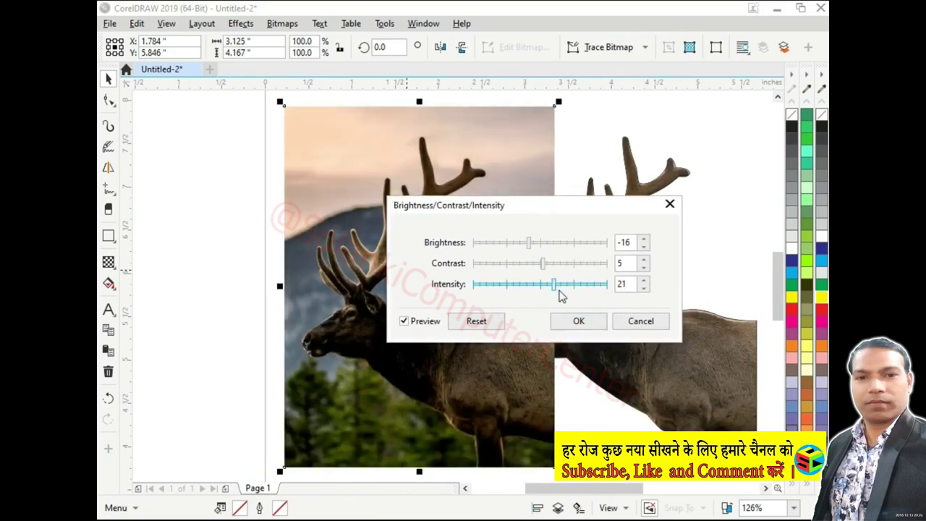
mouse_move(550, 210)
mouse_down()
mouse_move(533, 334)
mouse_move(532, 203)
mouse_up()
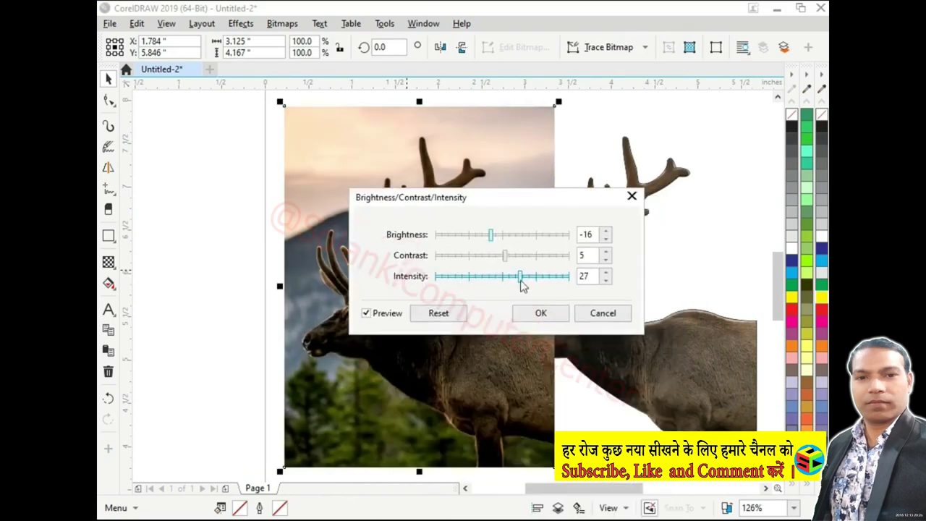
click(532, 313)
Step: Lay the cutout elk over the photo, then reselect the background photo for another adjustment
scroll(528, 238, up, 1)
click(563, 223)
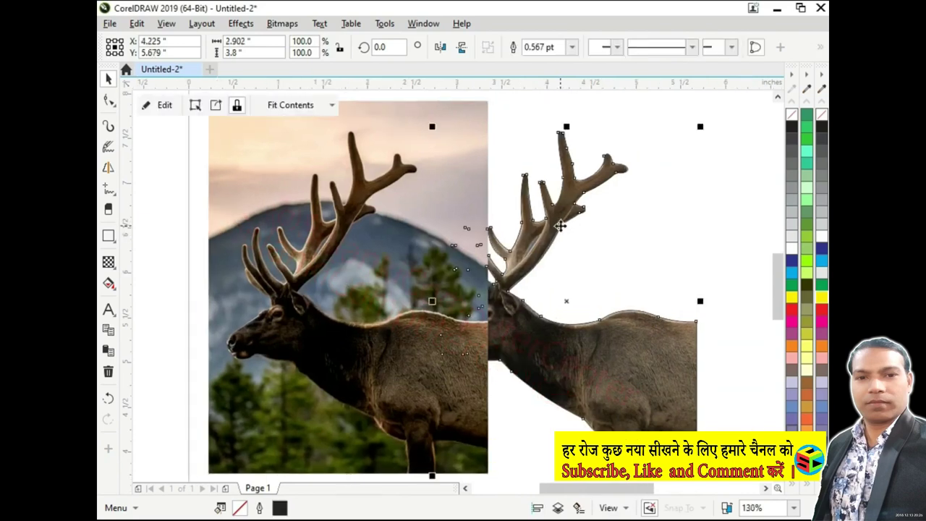
key(shift+Page_Up)
key(ctrl+z)
click(583, 221)
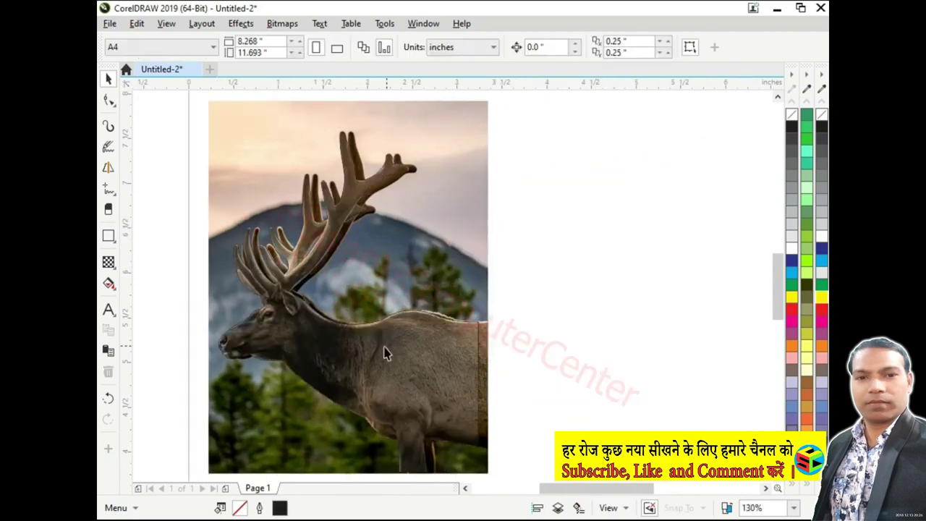
click(393, 347)
click(433, 326)
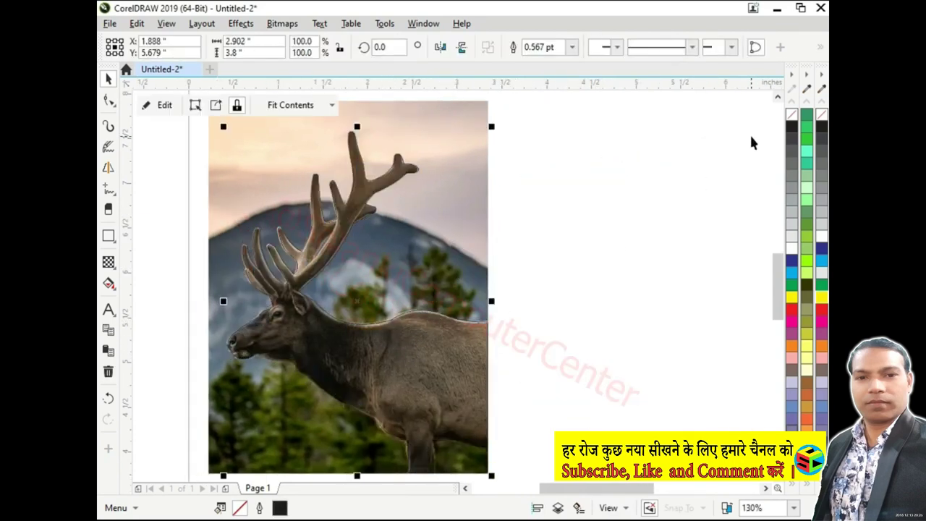
click(512, 312)
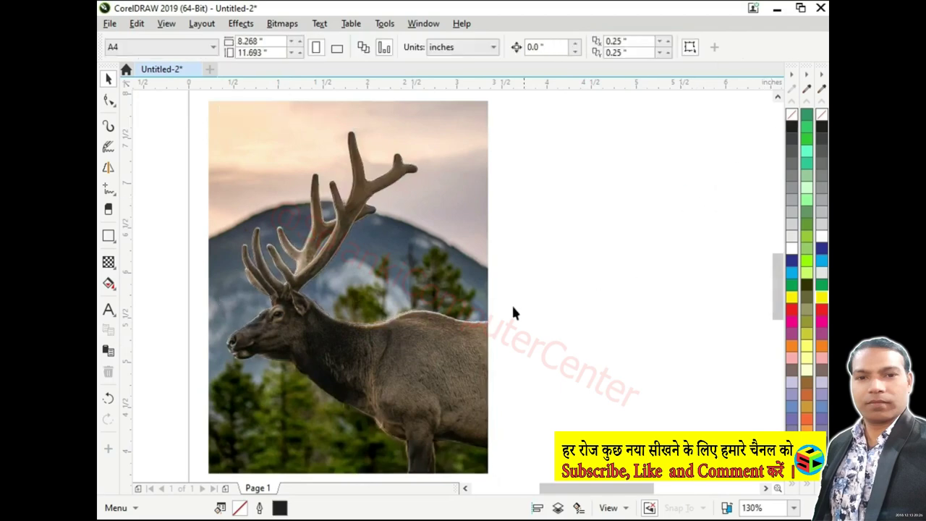
click(426, 343)
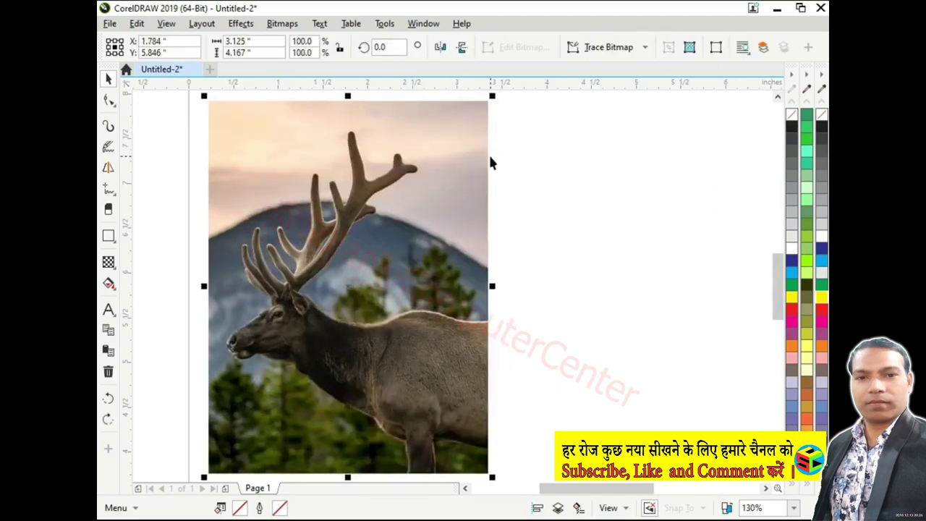
key(ctrl+b)
Step: Darken the background elk photo to brightness -41
drag(464, 240, 445, 238)
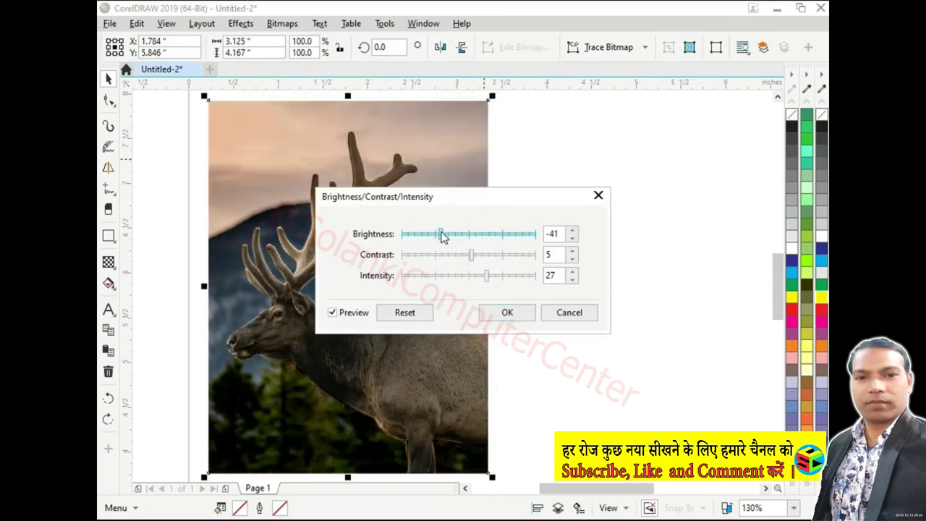
drag(543, 203, 666, 149)
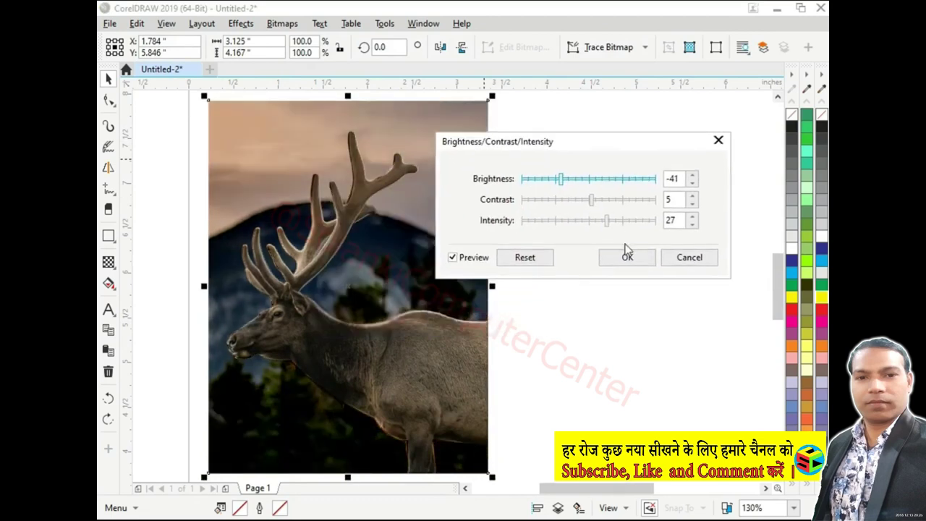
click(626, 252)
drag(347, 214, 469, 207)
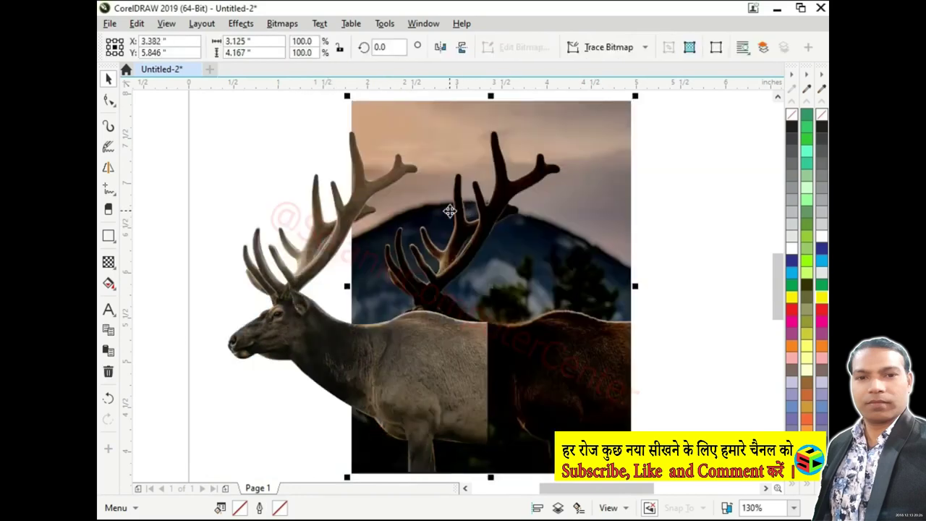
key(ctrl+z)
key(ctrl+shift+z)
key(ctrl+z)
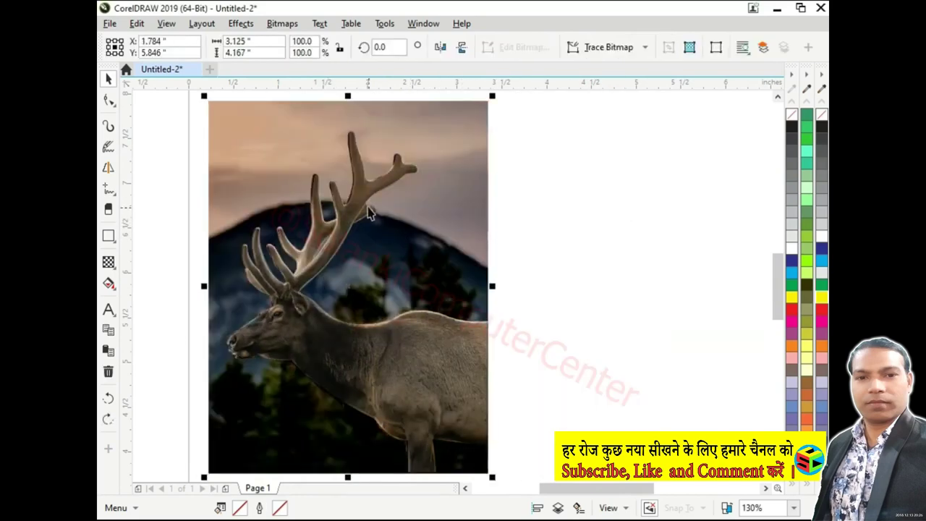
Step: Place the cutout elk to the right of the photo
click(369, 211)
drag(357, 193, 648, 195)
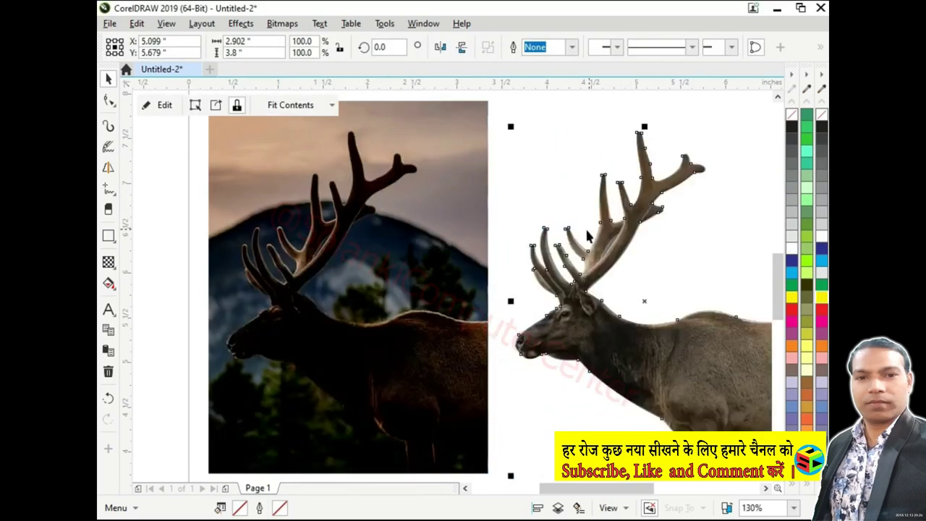
key(ctrl+z)
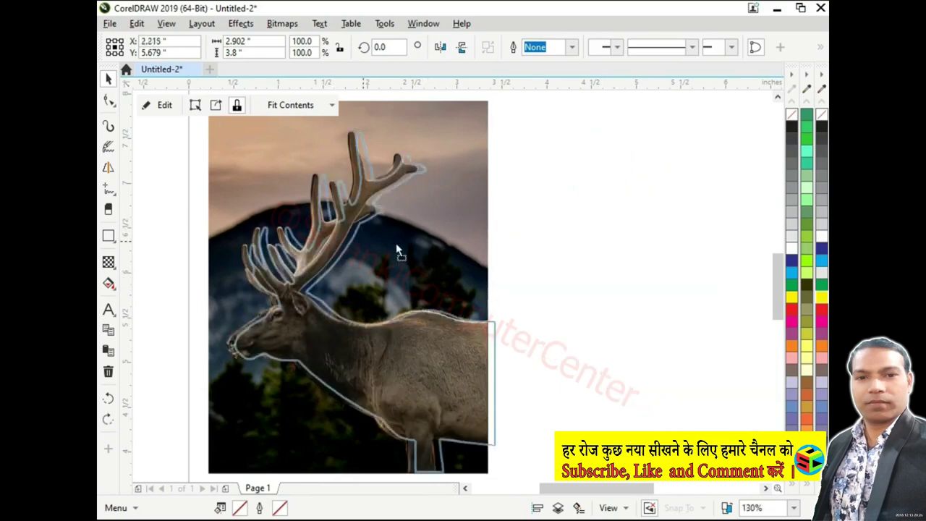
drag(333, 245, 636, 246)
key(ctrl+z)
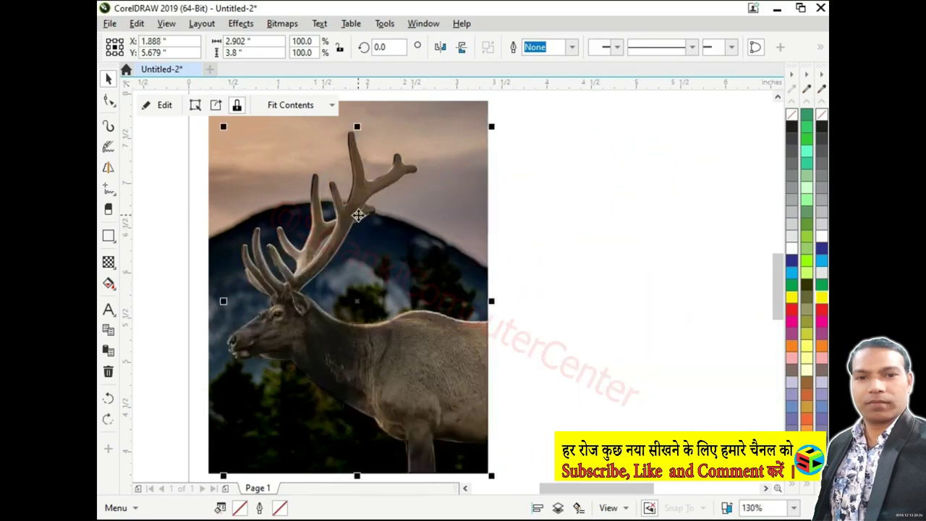
drag(357, 216, 621, 242)
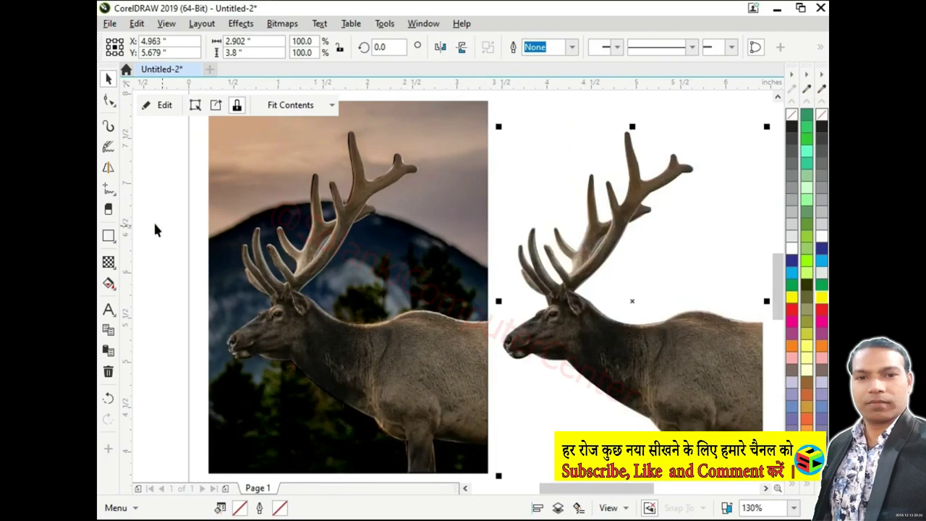
Step: Zoom in on the cutout elk and clear the selection
click(108, 189)
scroll(528, 299, down, 3)
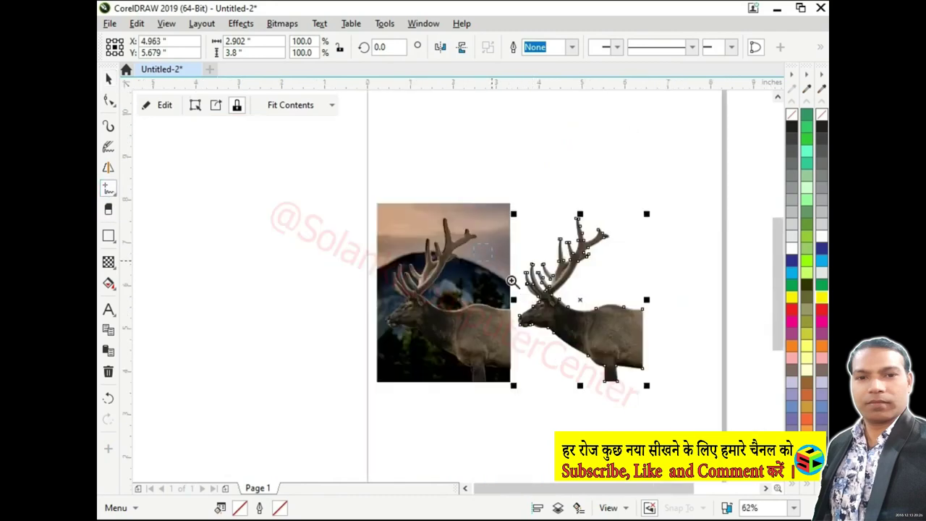
scroll(535, 300, up, 3)
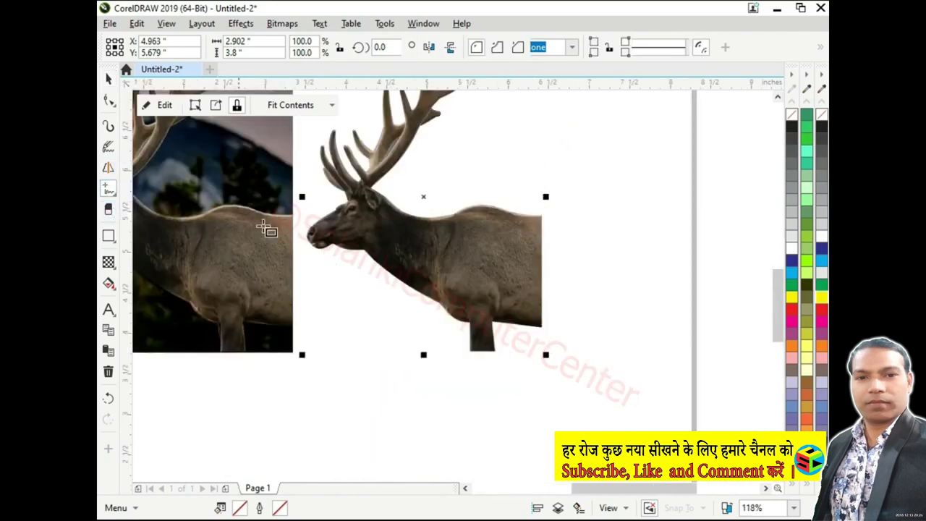
click(109, 235)
drag(306, 140, 542, 361)
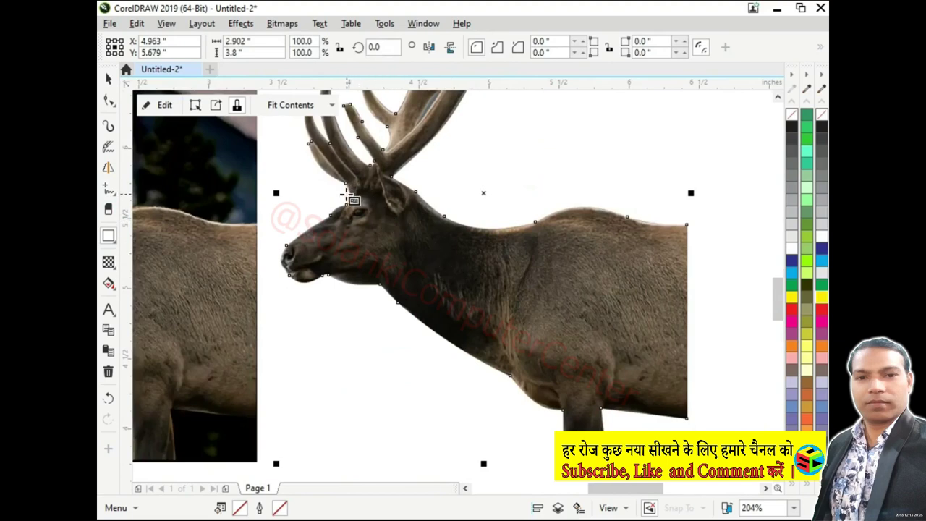
key(Escape)
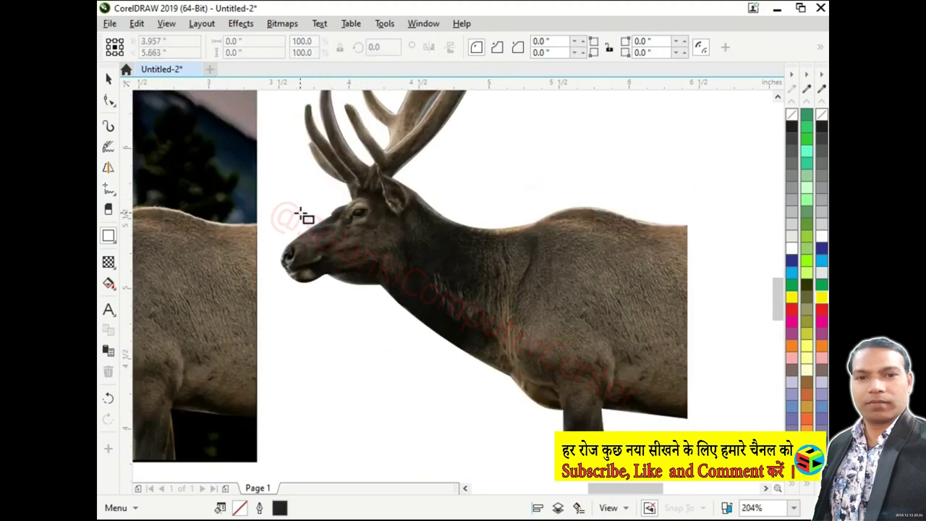
Step: Draw a closed straight-line polygon covering the cutout elk's head and body
click(109, 146)
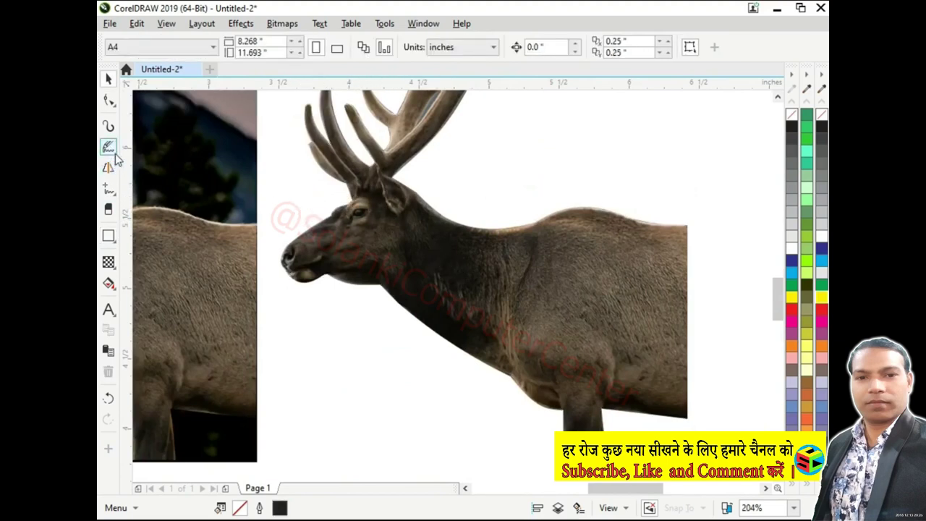
click(109, 190)
click(348, 194)
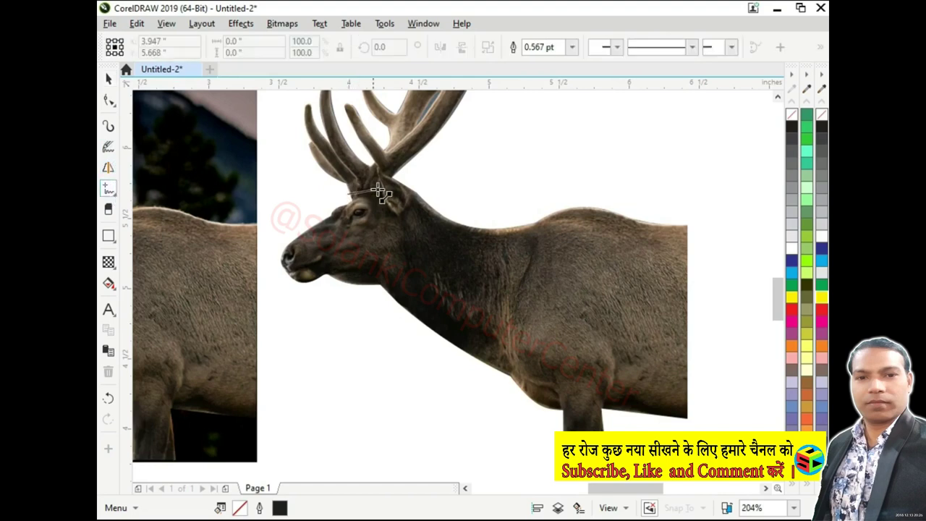
click(403, 175)
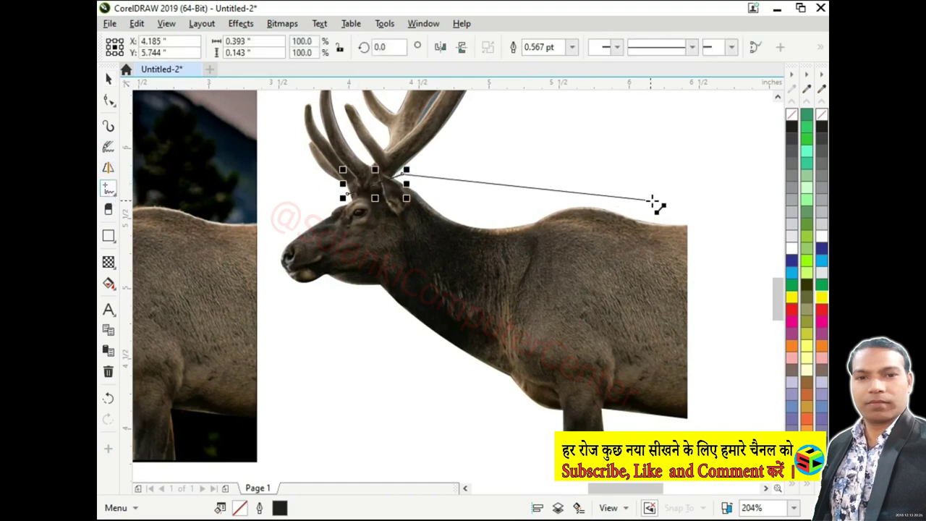
click(706, 203)
click(691, 467)
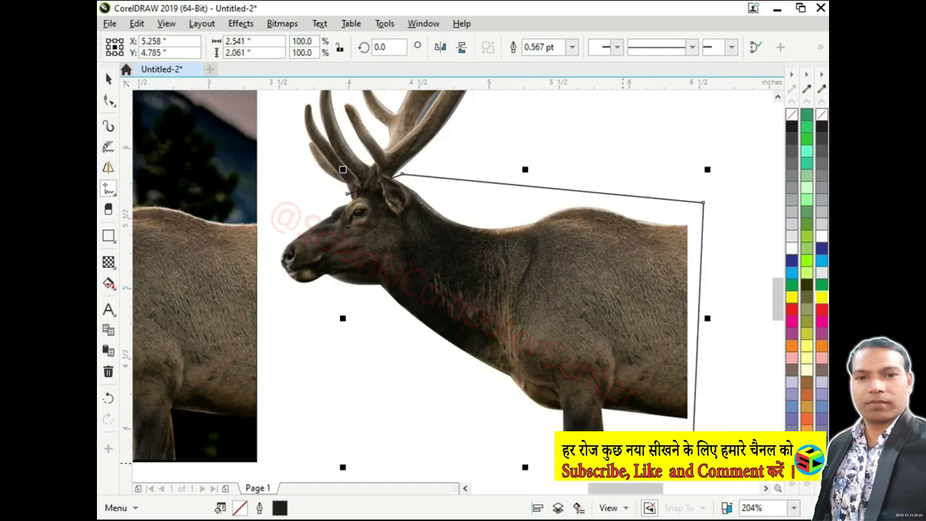
click(534, 469)
click(343, 371)
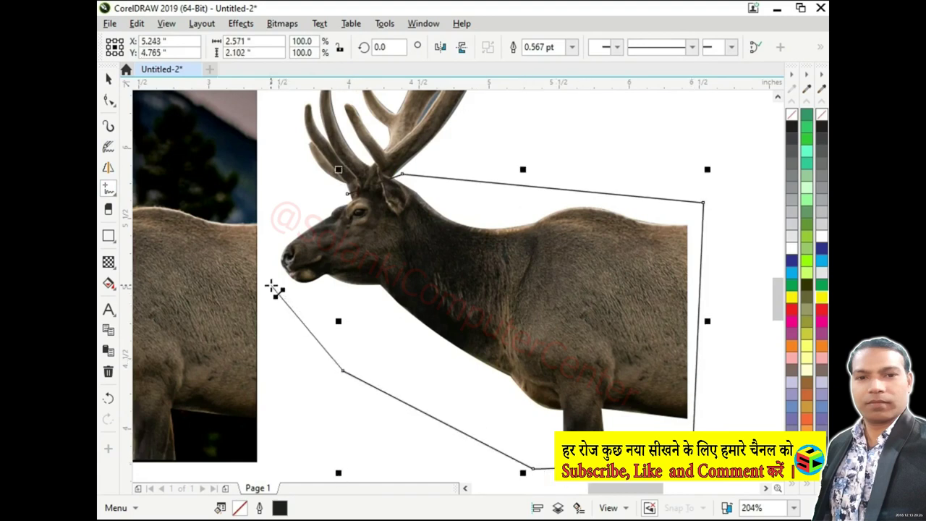
click(270, 286)
click(279, 228)
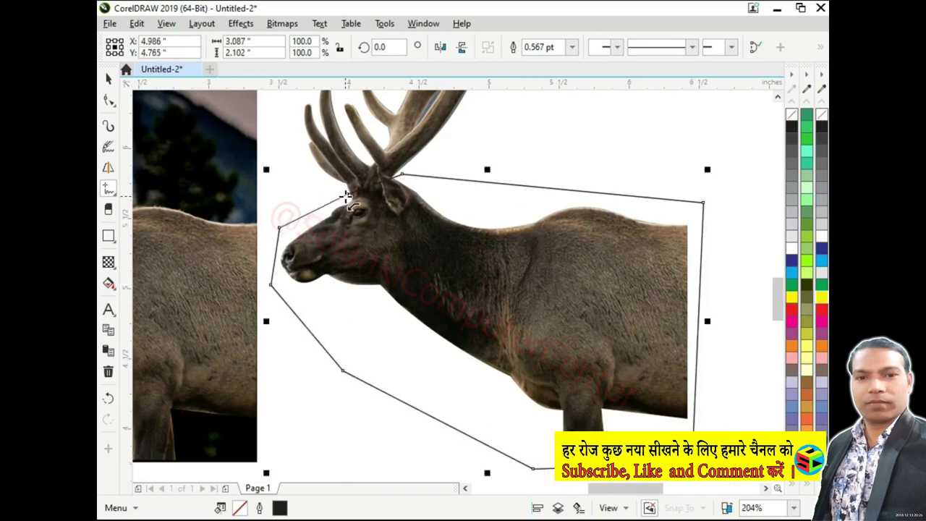
click(346, 195)
key(space)
Step: Trim the body off the cutout with the polygon, then delete the polygon
click(534, 47)
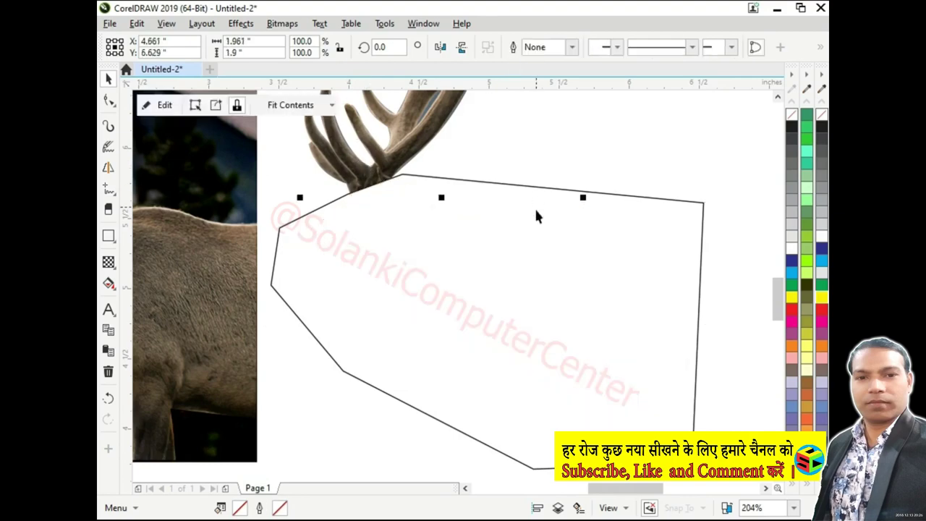
click(527, 185)
key(Delete)
scroll(538, 165, down, 2)
Step: Extract and delete the photo from the antler PowerClip, then fill the shape dark blue
click(608, 242)
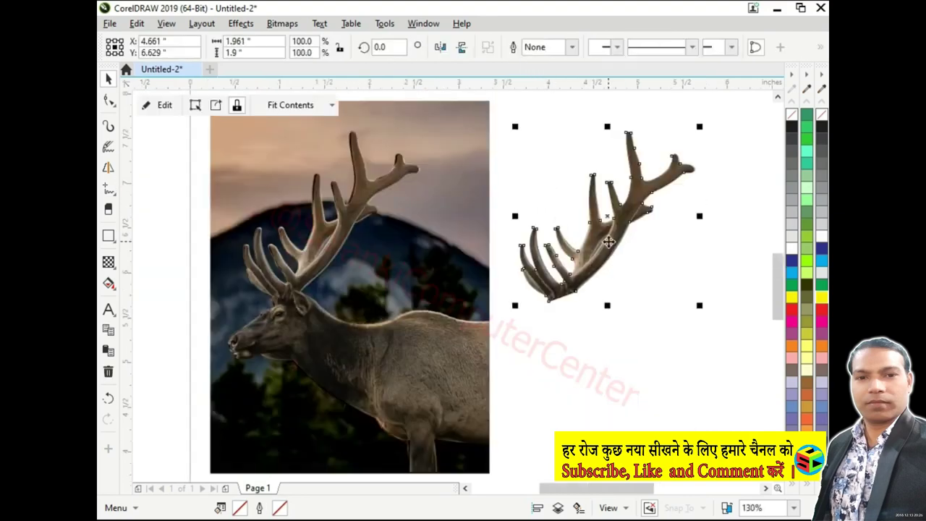
right_click(619, 173)
click(590, 185)
right_click(610, 228)
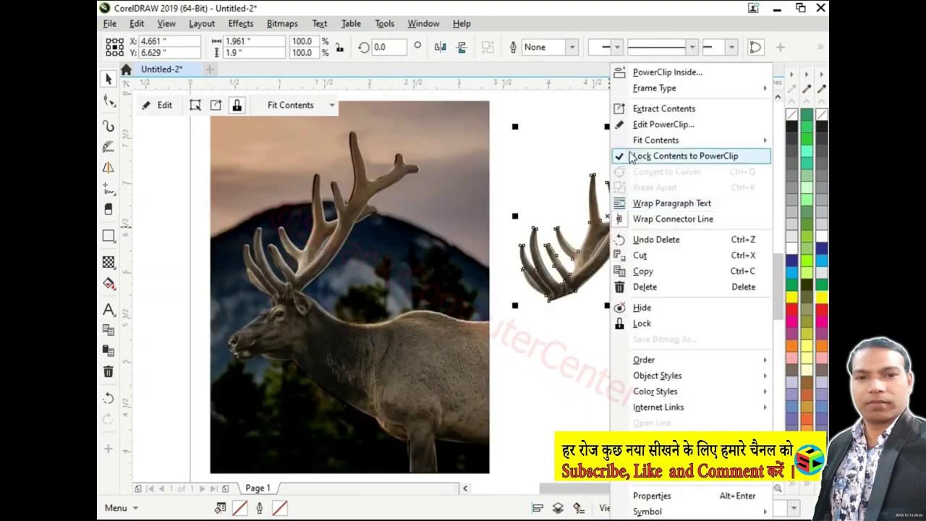
click(642, 109)
key(Delete)
click(632, 189)
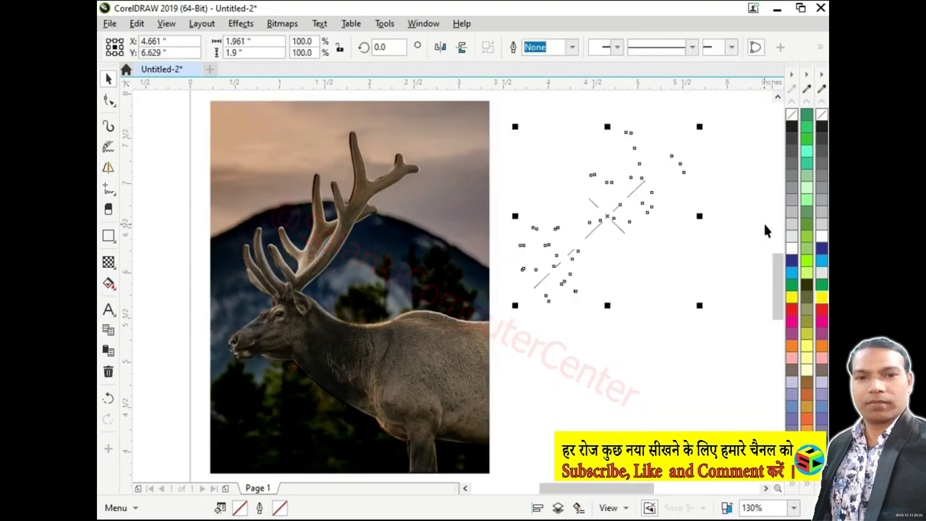
click(792, 260)
Step: Remove the antler shape's frame and move the blue antler onto the elk's antlers
right_click(625, 197)
click(643, 186)
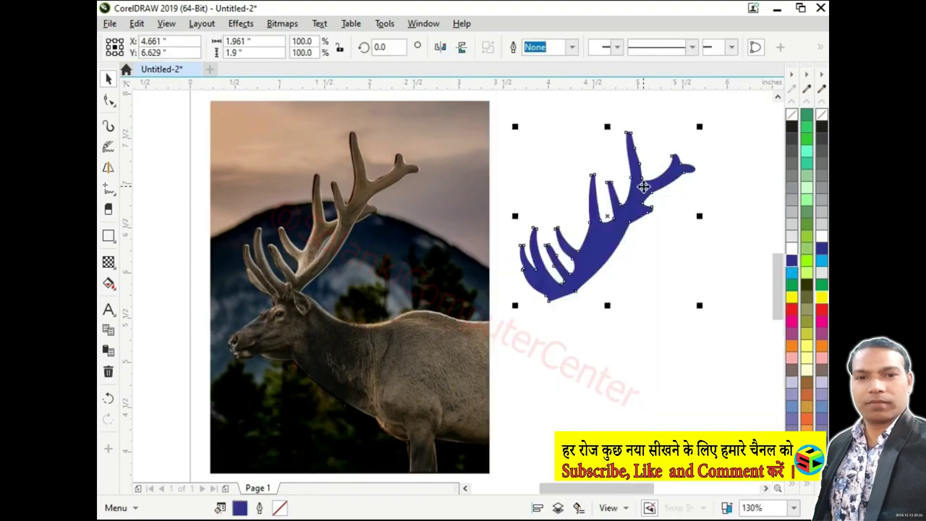
right_click(643, 186)
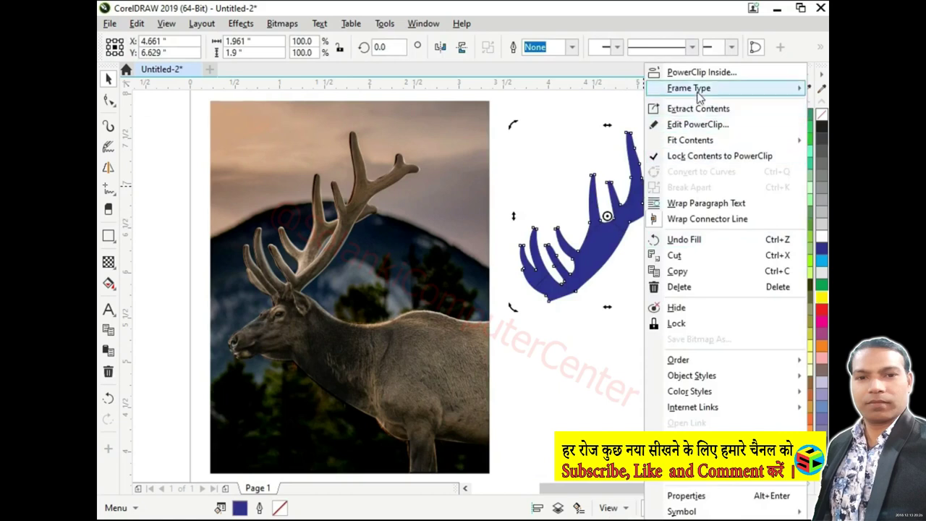
mouse_move(689, 87)
click(585, 127)
click(722, 206)
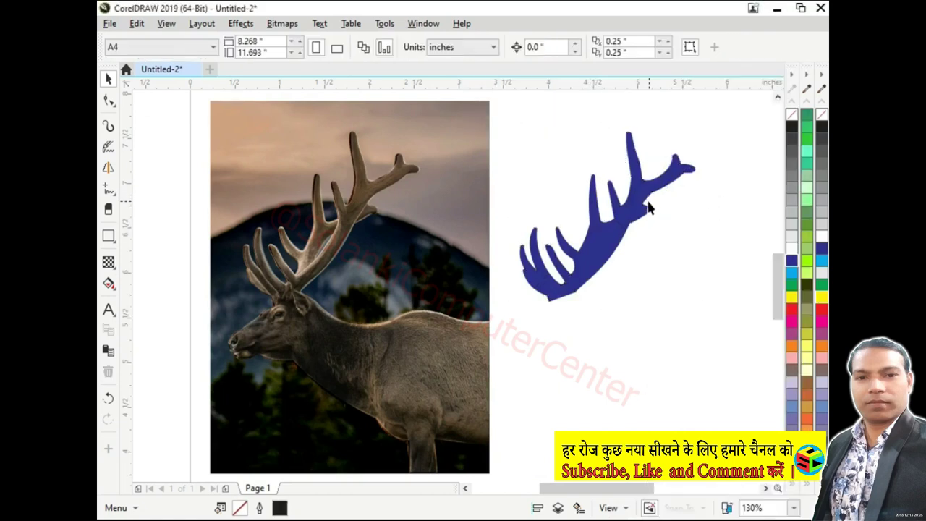
mouse_move(647, 192)
mouse_down()
mouse_move(398, 238)
mouse_move(369, 233)
mouse_up()
click(565, 275)
click(324, 261)
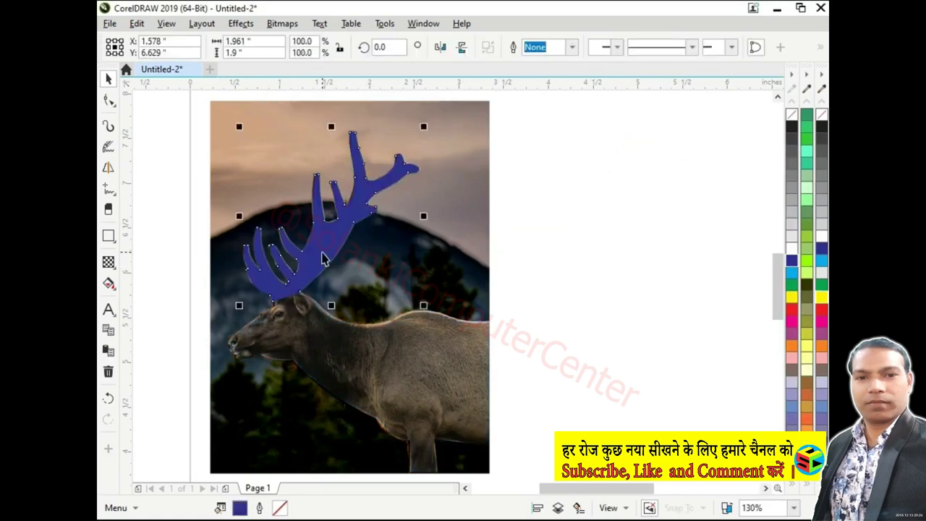
Step: Drag the fire-burst texture from the Glowing Effect folder onto the page
key(Escape)
key(alt+Tab)
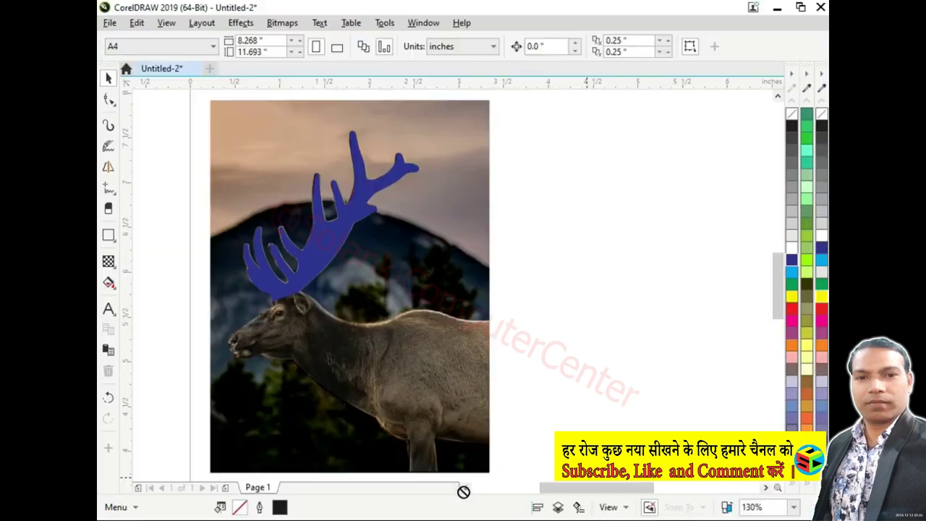
drag(410, 186, 579, 246)
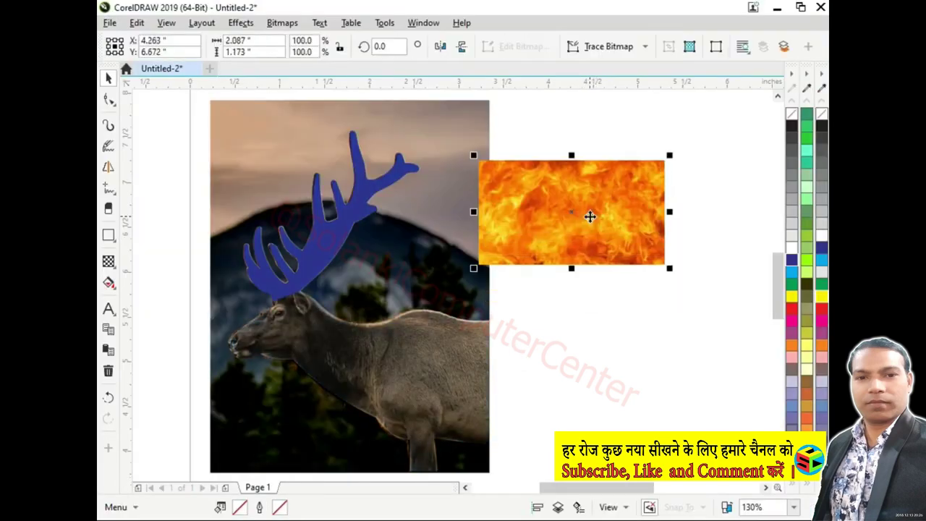
Step: Place the fire texture image inside the blue antler shape with PowerClip Inside
click(593, 210)
right_click(593, 199)
click(496, 181)
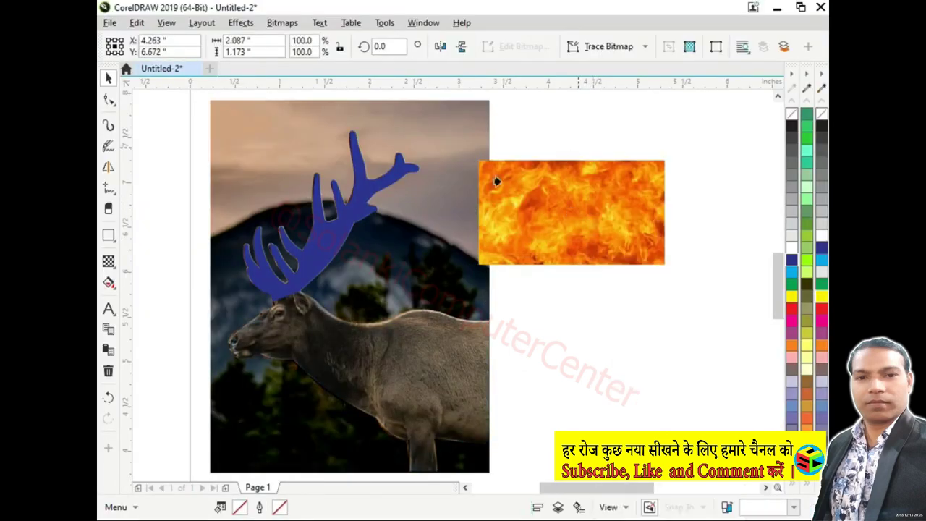
click(355, 210)
Step: Rotate the clipped fire about 29° and enlarge it to 123%, then nudge the antler into place
double_click(358, 216)
click(414, 278)
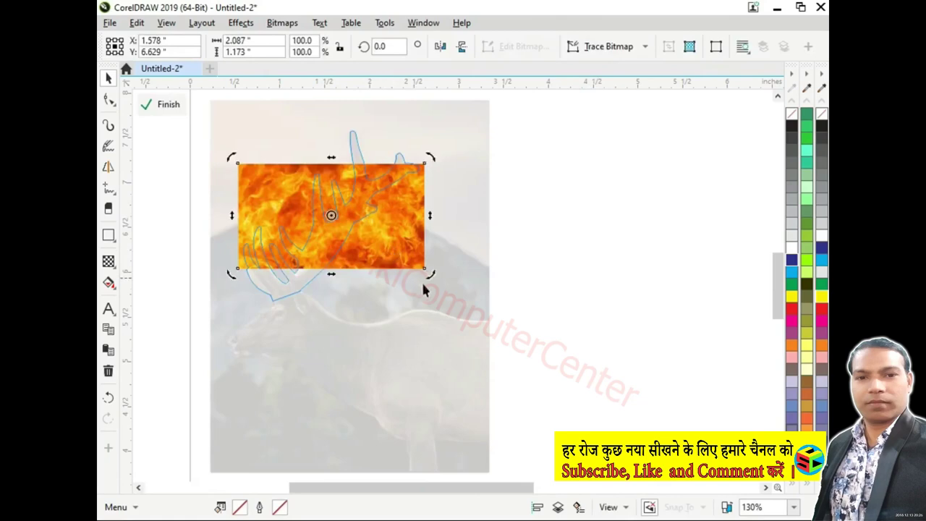
mouse_move(431, 275)
mouse_down()
mouse_move(420, 217)
mouse_move(405, 217)
mouse_up()
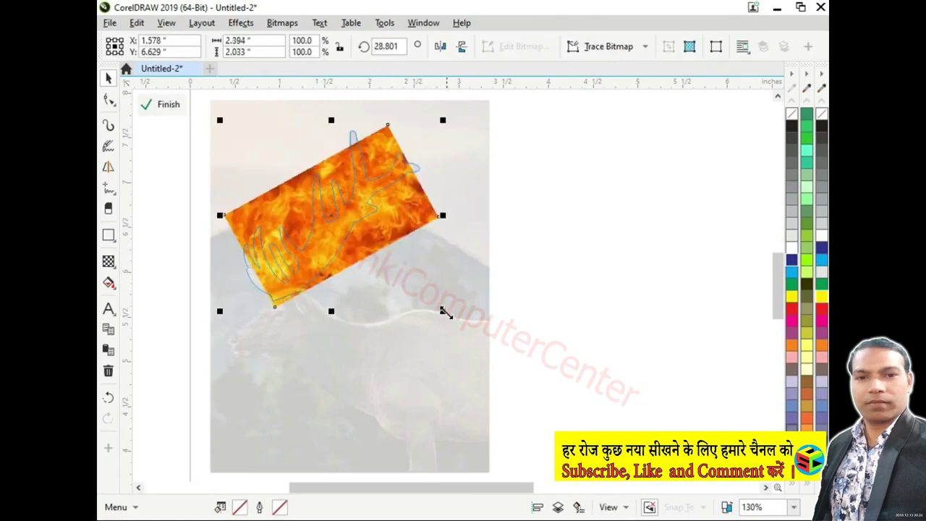
drag(445, 313, 470, 340)
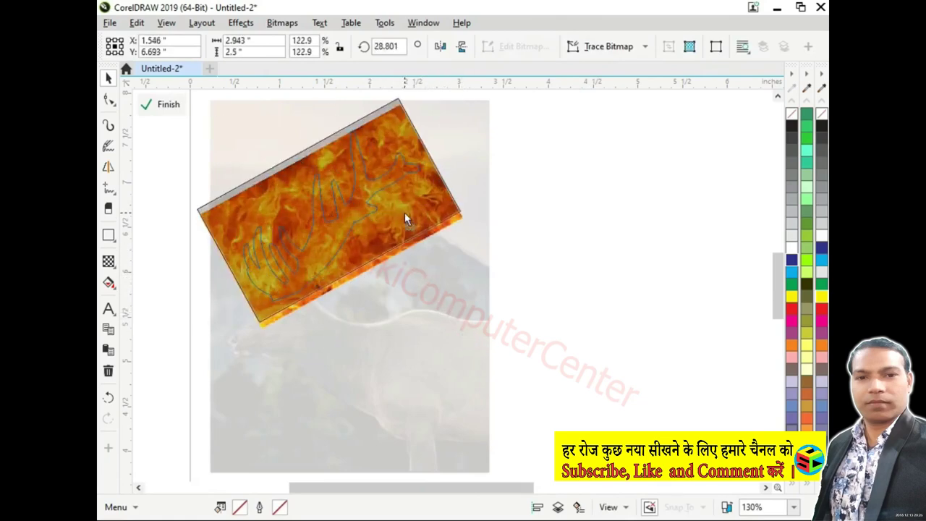
click(161, 104)
key(Escape)
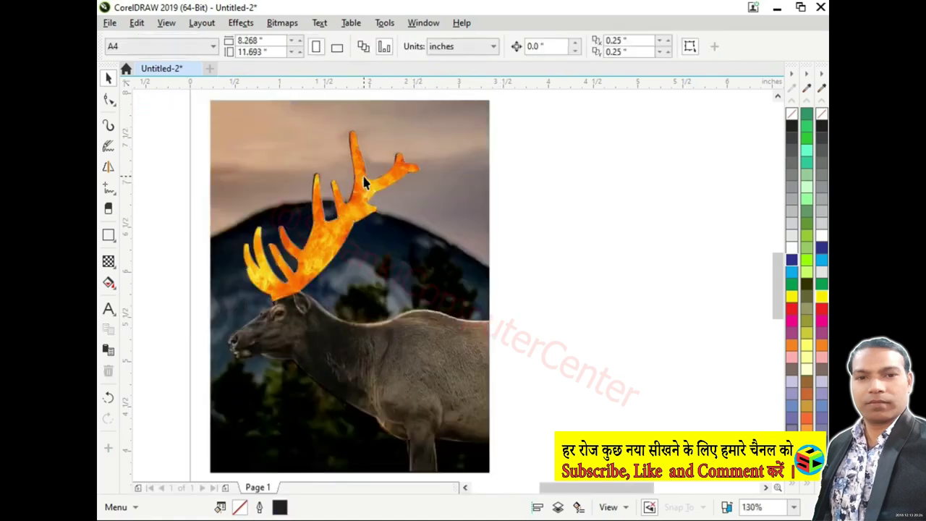
click(364, 182)
drag(364, 183, 365, 178)
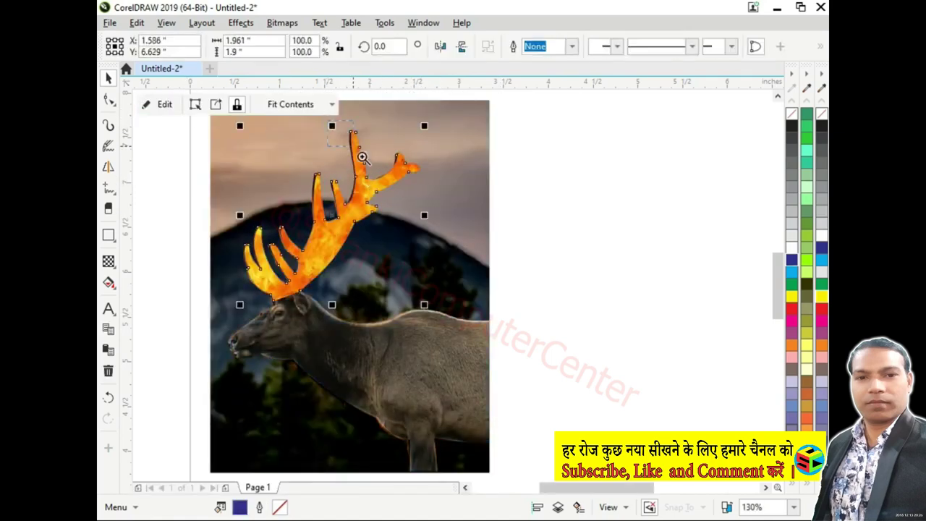
Step: Edit the antler outline's nodes with the Shape tool, reshaping the top of the leftmost tine
scroll(361, 157, up, 5)
double_click(372, 182)
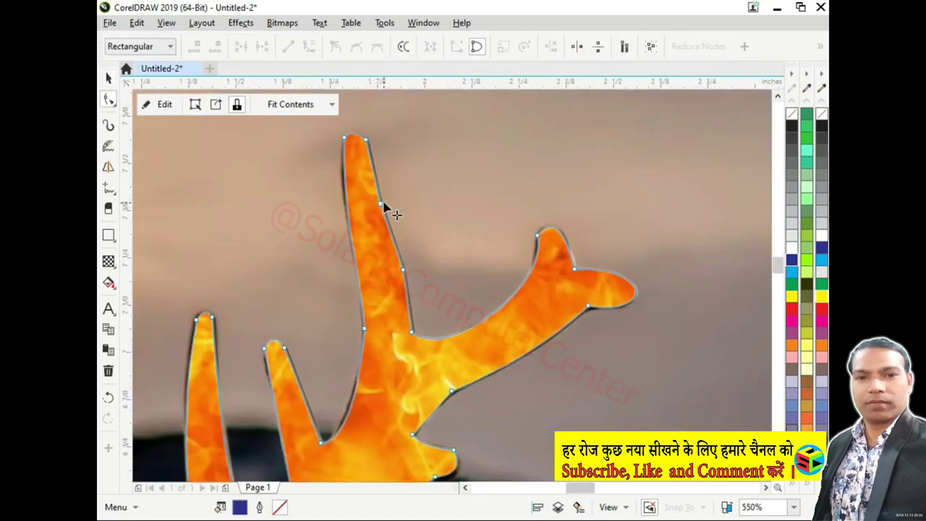
click(382, 206)
click(341, 195)
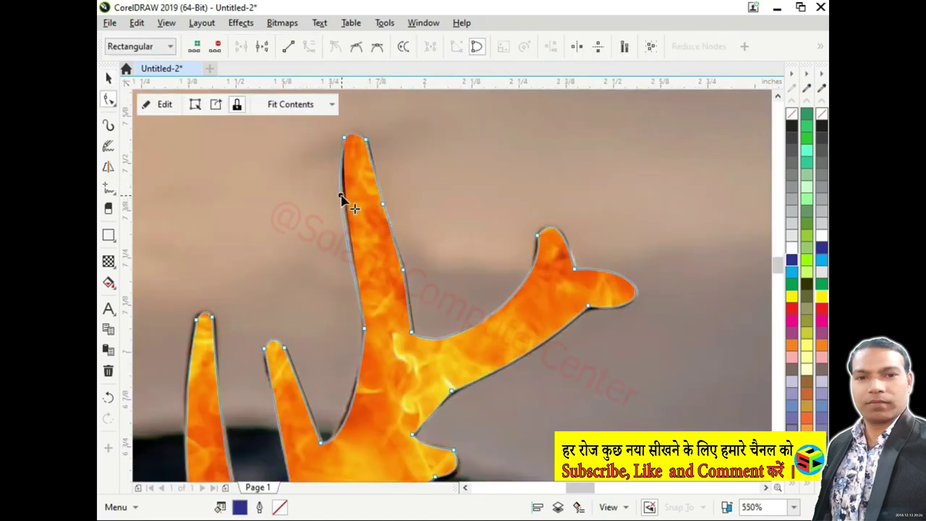
click(353, 381)
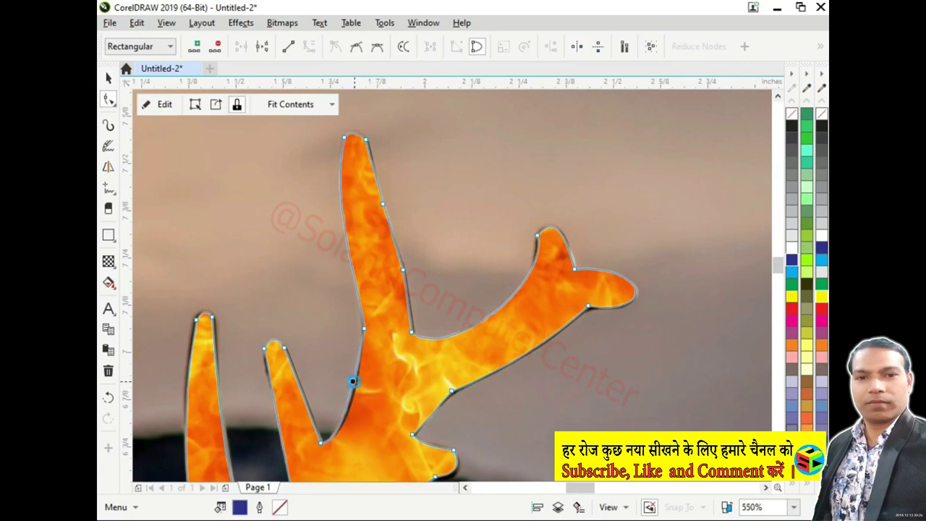
click(266, 370)
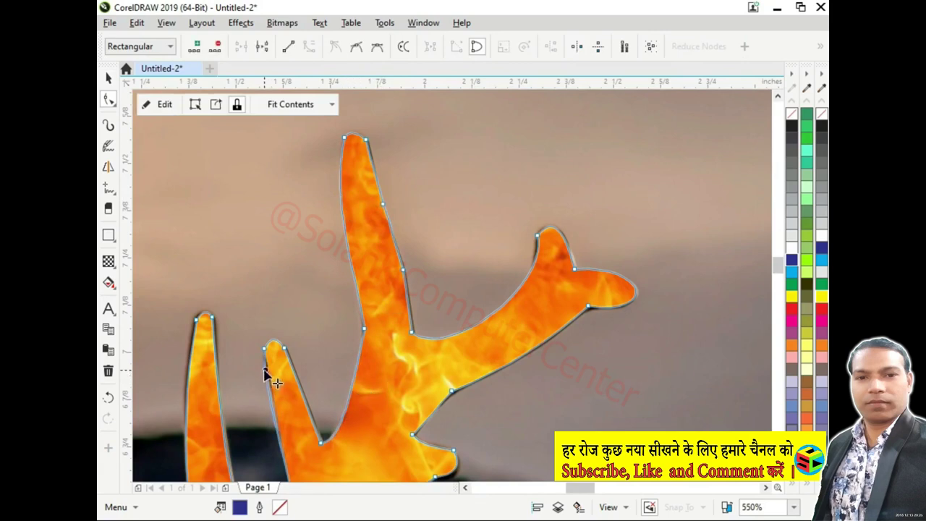
drag(196, 340, 214, 324)
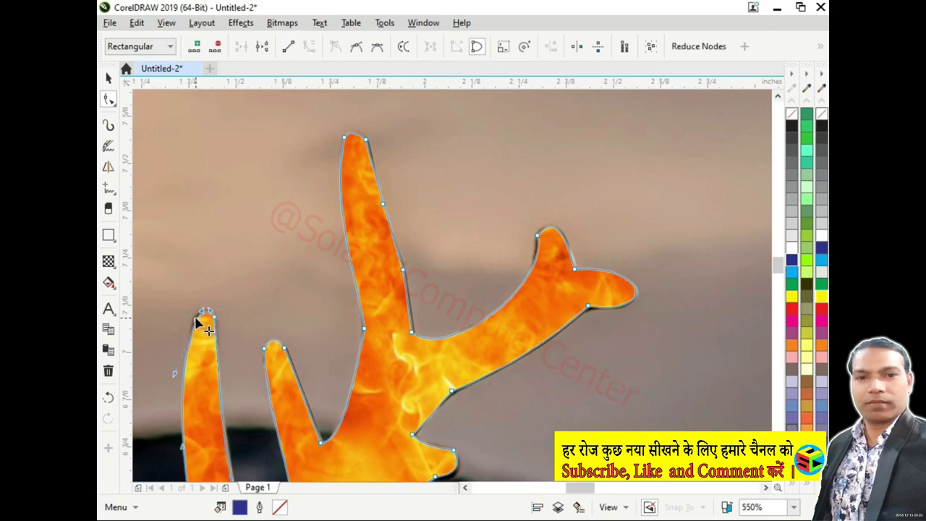
key(space)
Step: Zoom back out and select, then deselect, the fiery antler
scroll(428, 325, down, 2)
scroll(428, 325, down, 2)
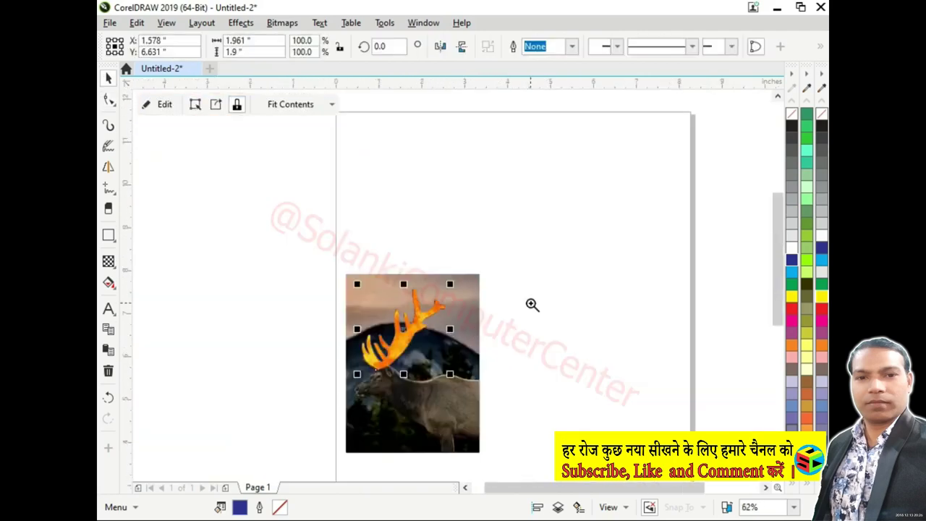
scroll(420, 326, up, 3)
click(229, 282)
click(335, 369)
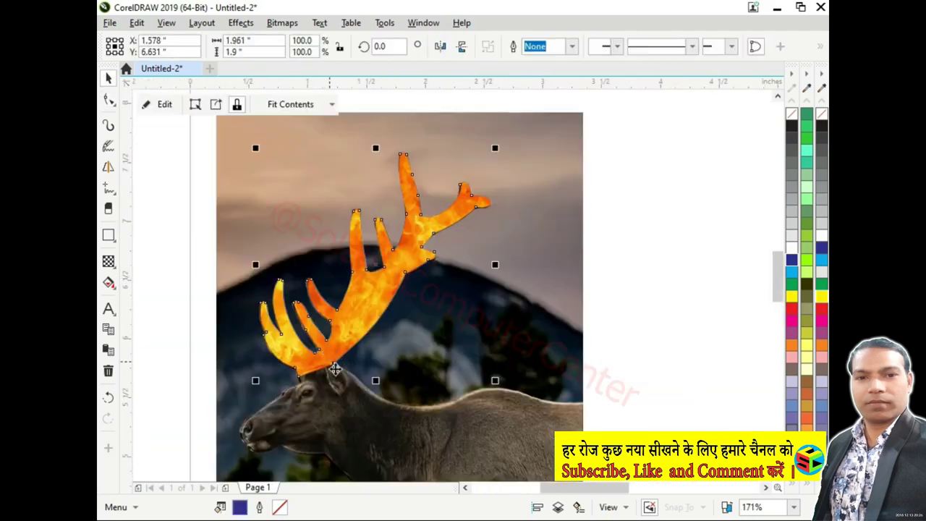
click(624, 369)
scroll(509, 444, down, 4)
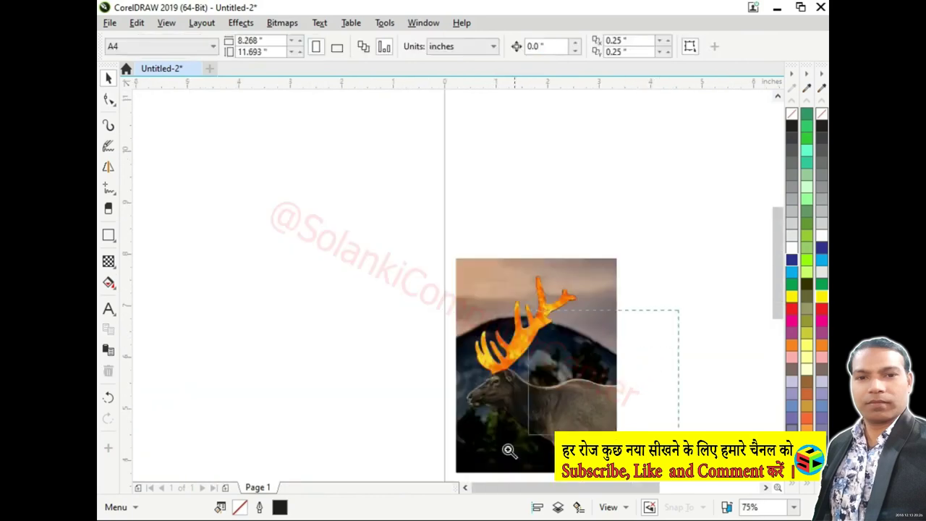
scroll(221, 281, up, 4)
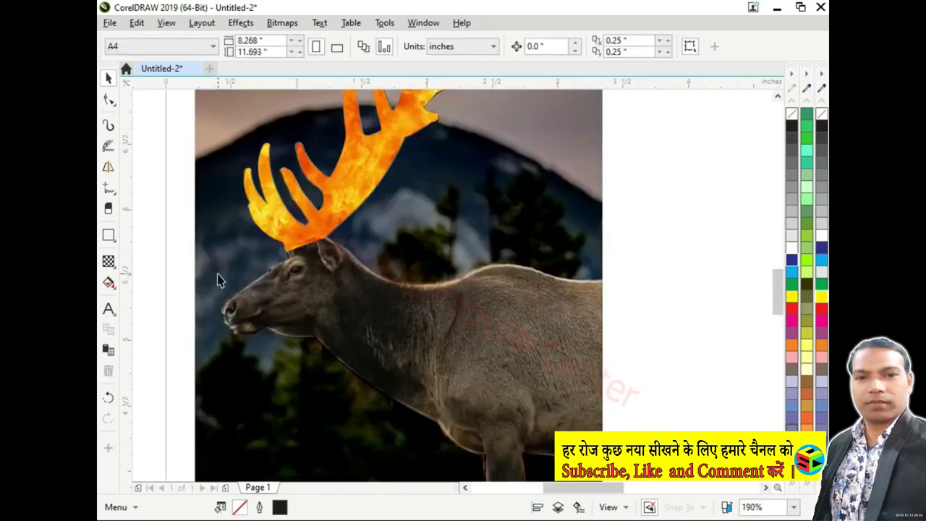
click(109, 235)
Step: Draw a rectangle over the elk's body with a top-to-bottom linear gradient starting yellow
drag(225, 242, 601, 456)
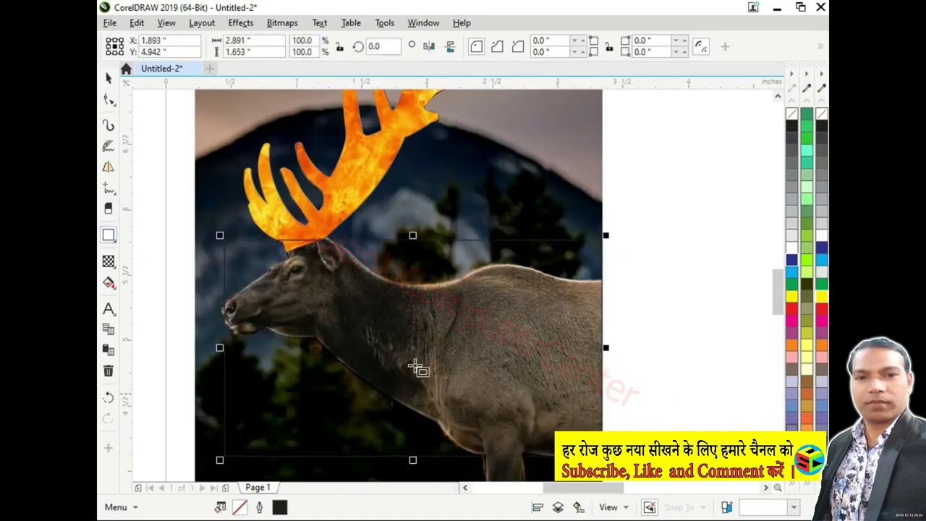
click(108, 284)
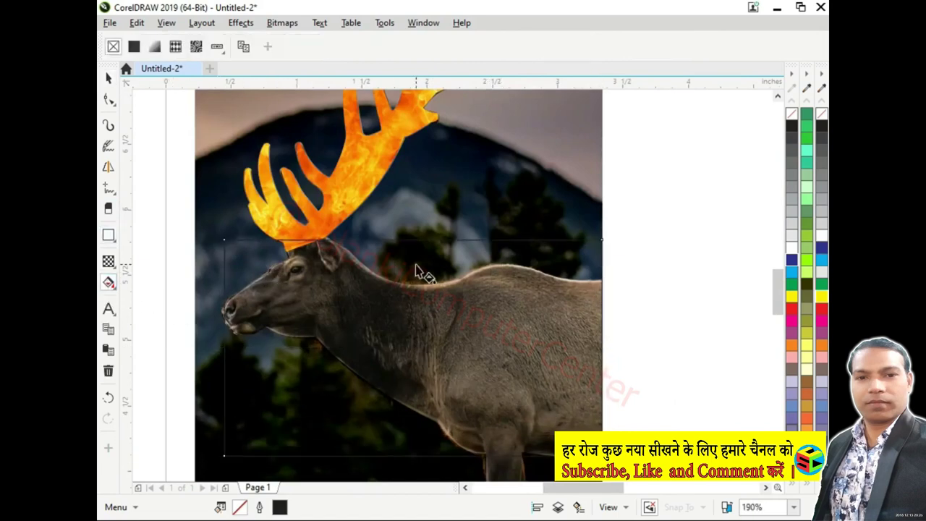
drag(416, 265, 416, 443)
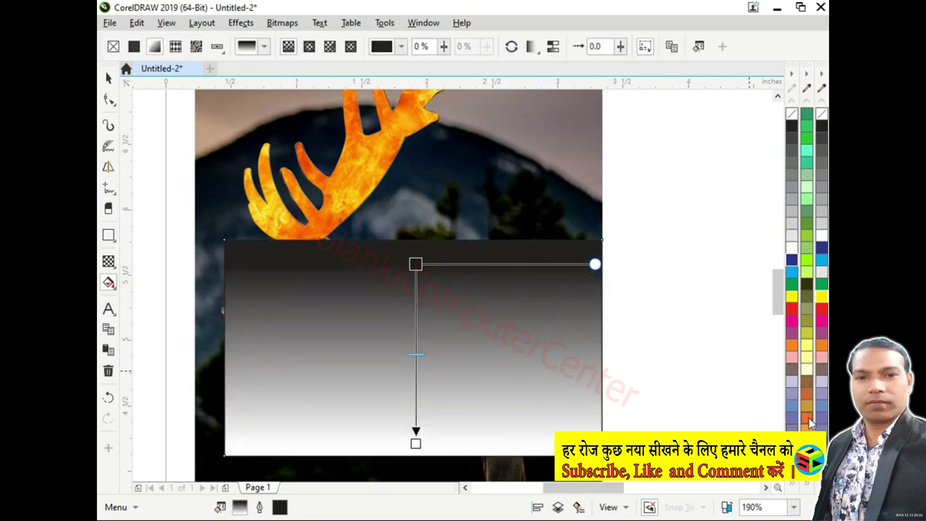
click(809, 422)
click(792, 296)
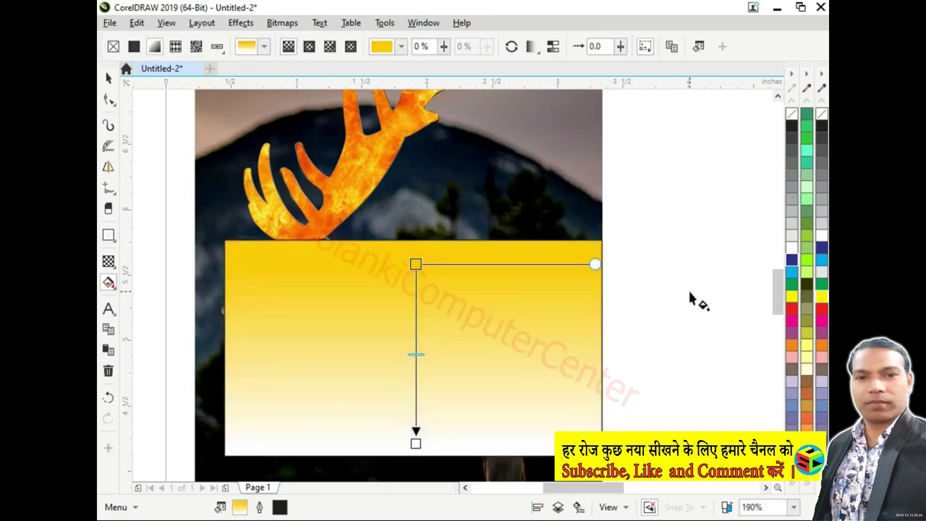
Step: Remove the rectangle's outline and make the gradient's bottom colour black
right_click(793, 114)
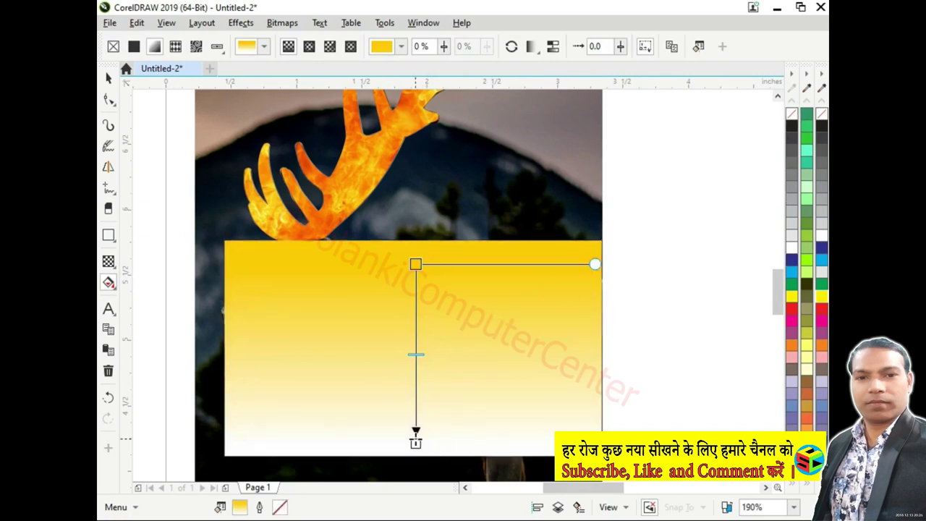
click(415, 440)
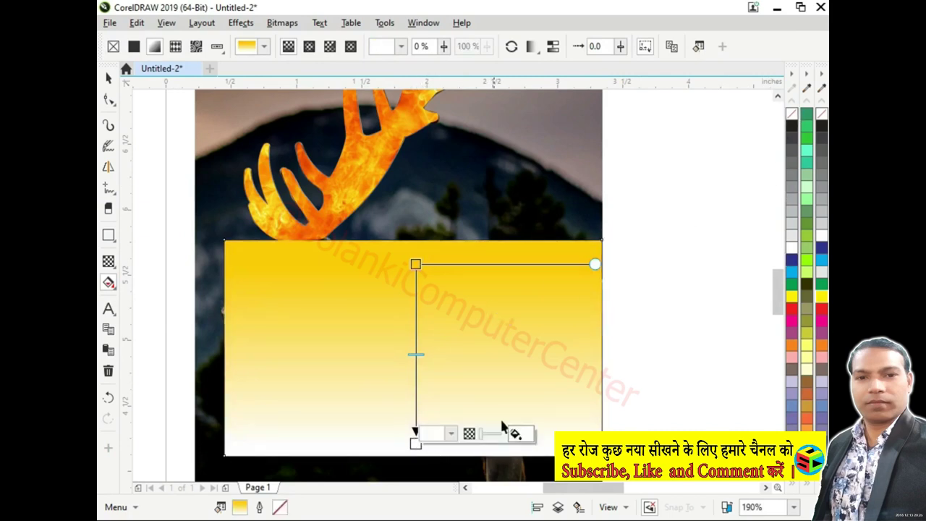
click(806, 488)
click(758, 114)
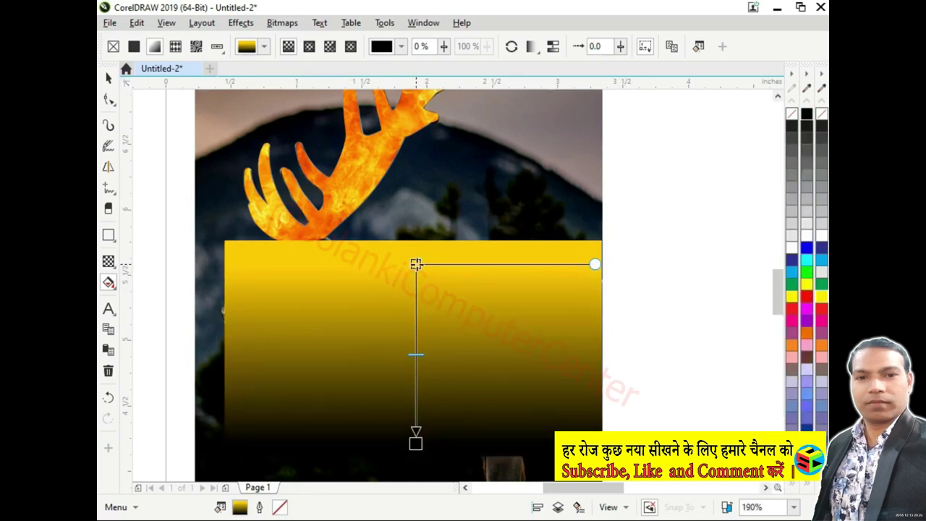
click(108, 77)
Step: Give the rectangle Uniform 50 transparency blended in Overlay mode
click(350, 341)
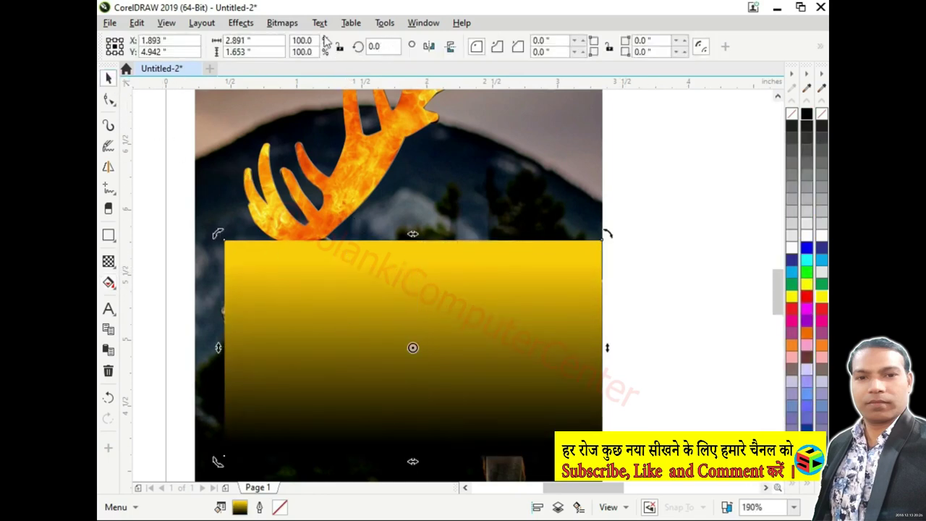
click(109, 261)
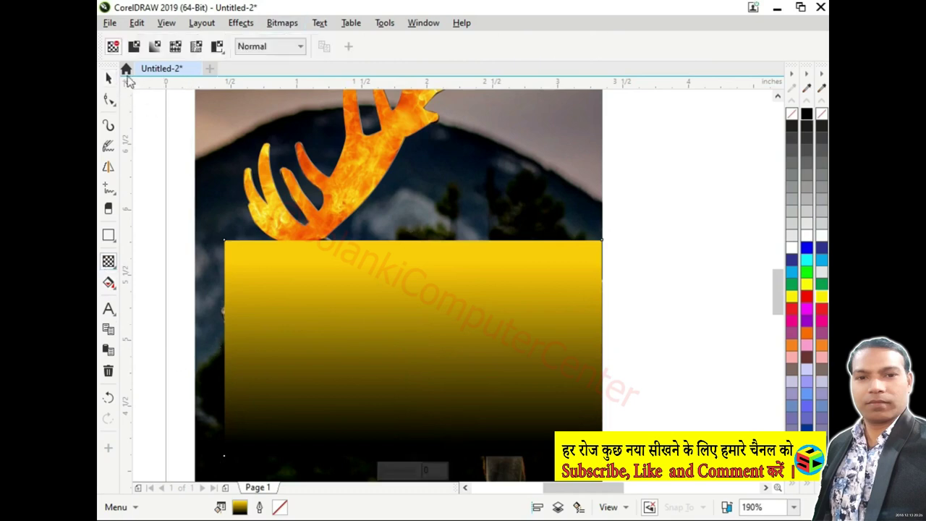
click(134, 46)
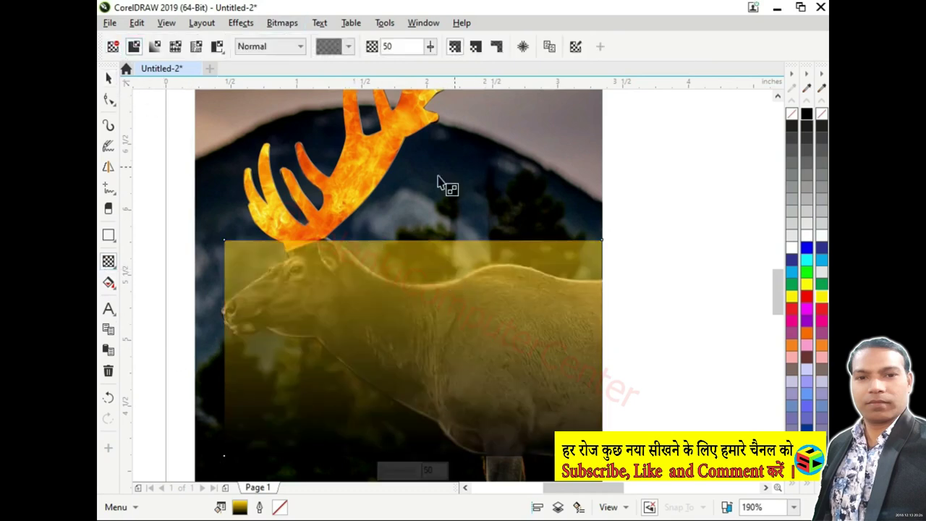
key(space)
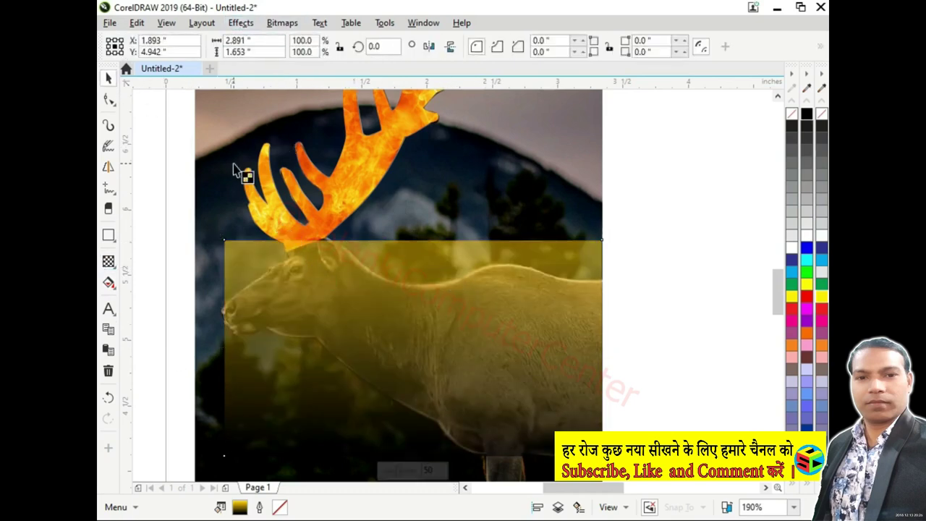
key(space)
click(261, 47)
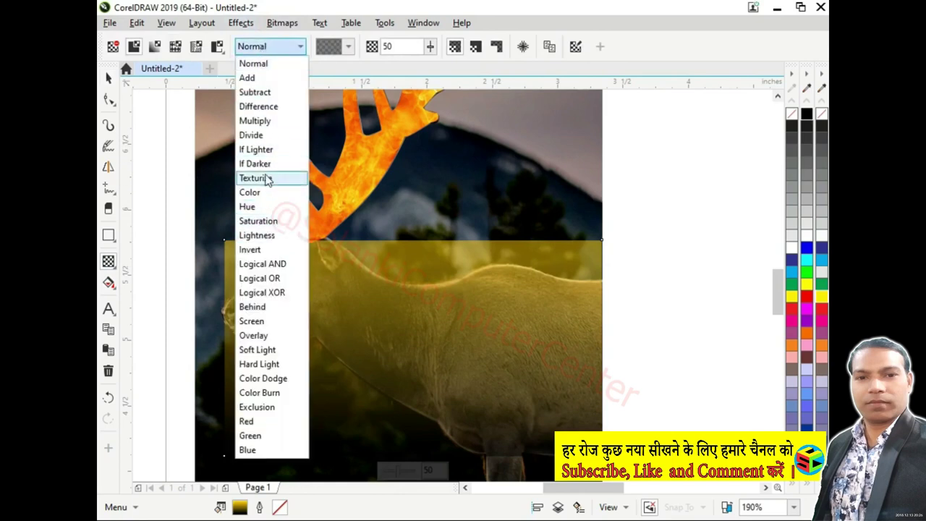
click(271, 335)
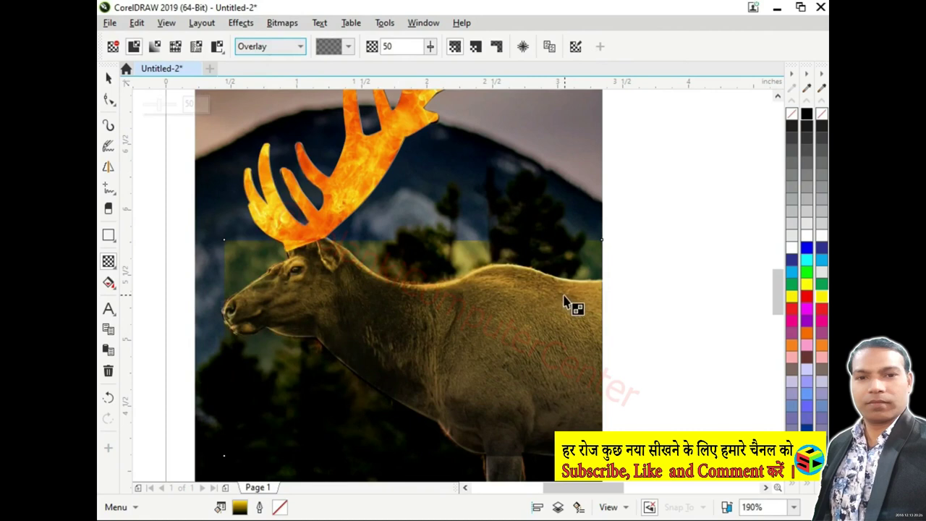
Step: Change the gradient's top colour to red
click(109, 282)
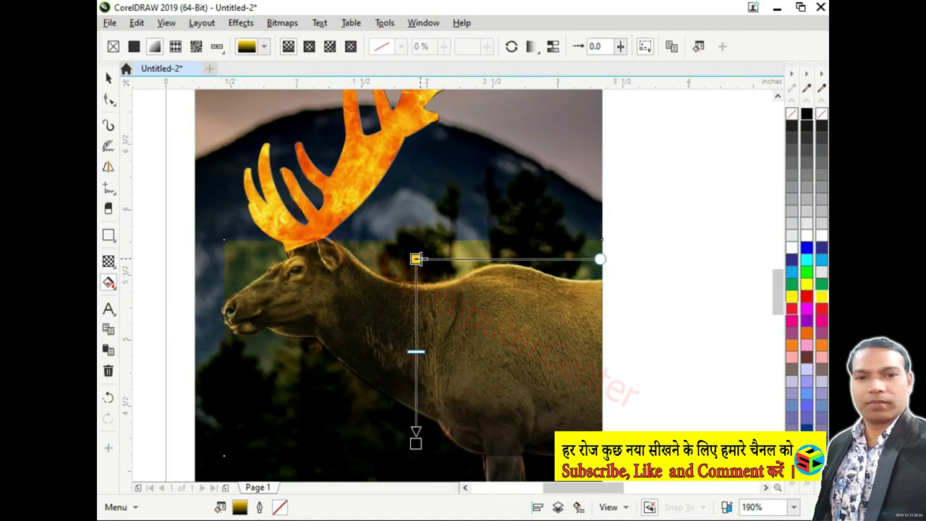
click(416, 258)
click(791, 309)
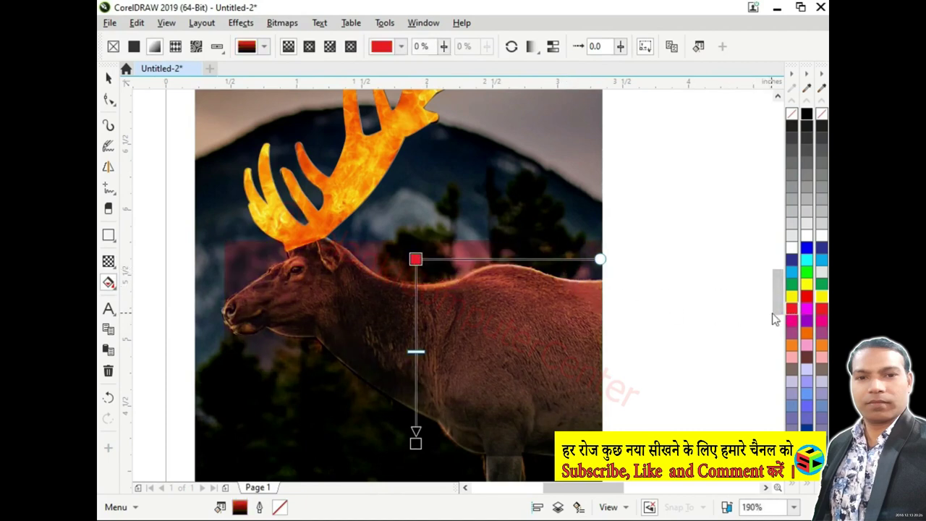
Step: Make the gradient's top colour orange and drag its end nodes closer together
click(793, 347)
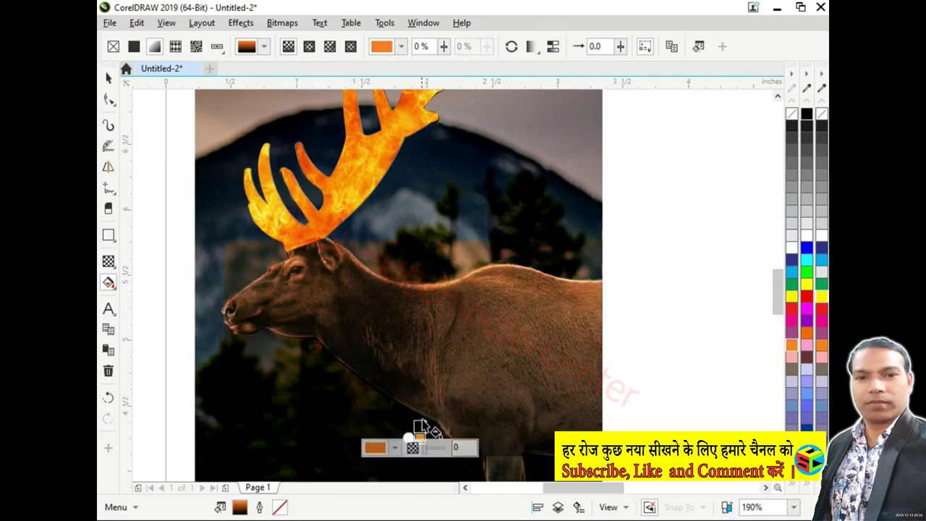
drag(417, 433, 423, 270)
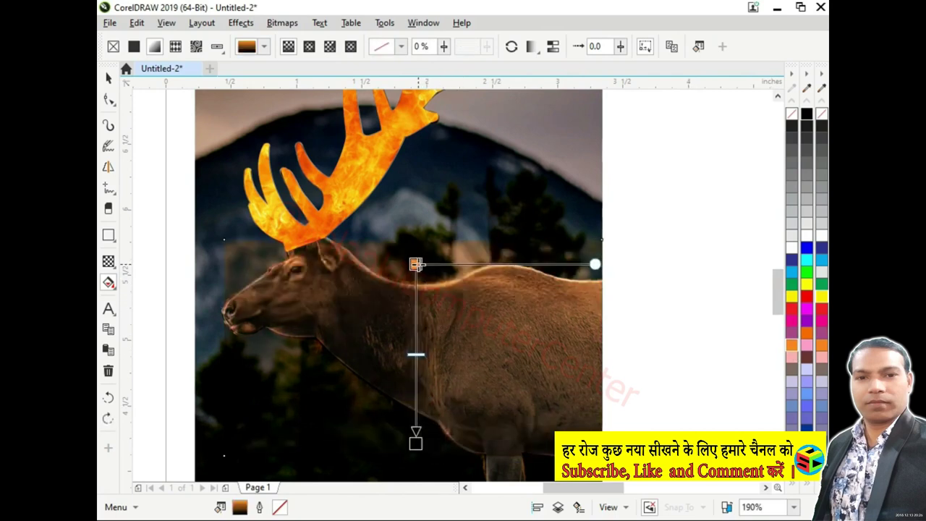
drag(415, 438, 415, 370)
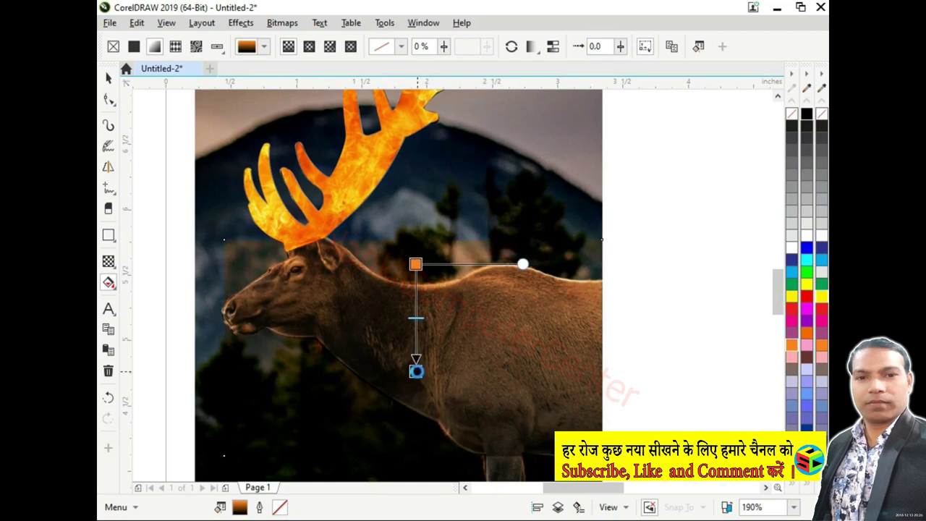
drag(417, 265, 416, 283)
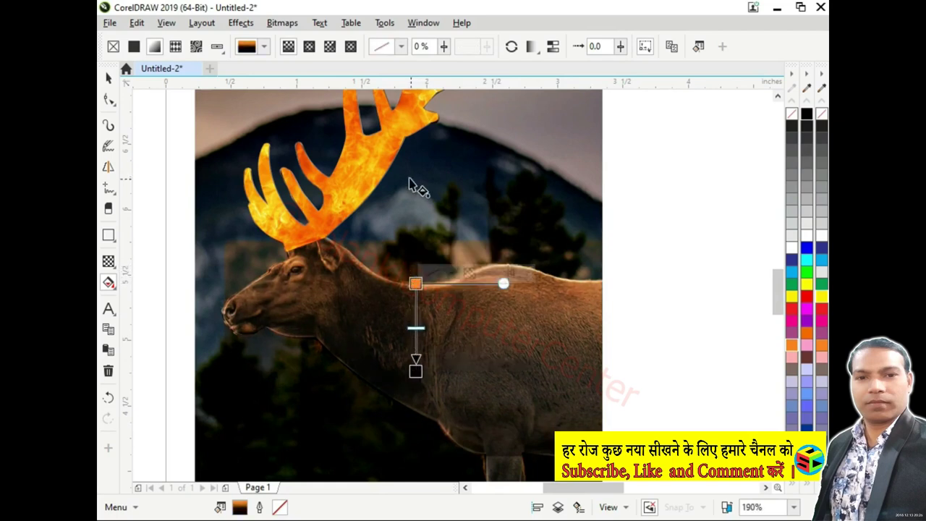
key(space)
key(space)
click(415, 283)
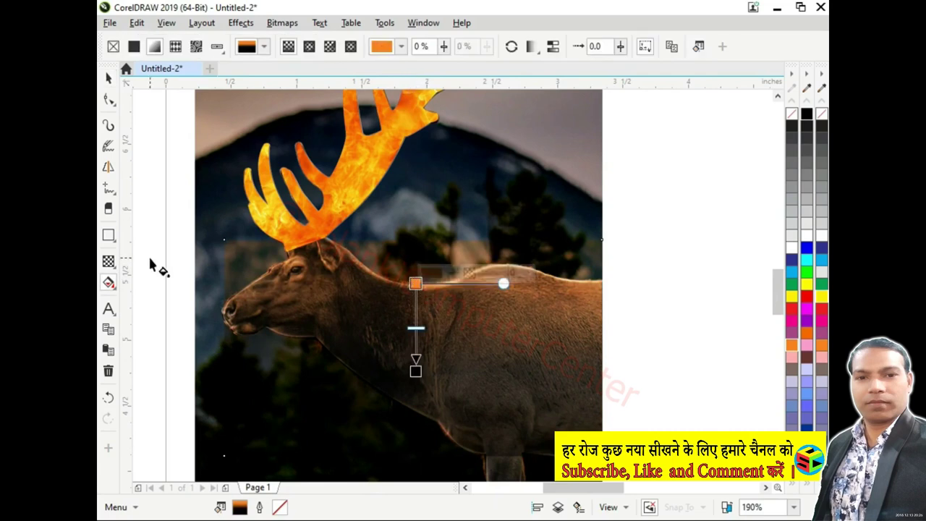
Step: Lower the overlay rectangle's transparency to 25
click(106, 264)
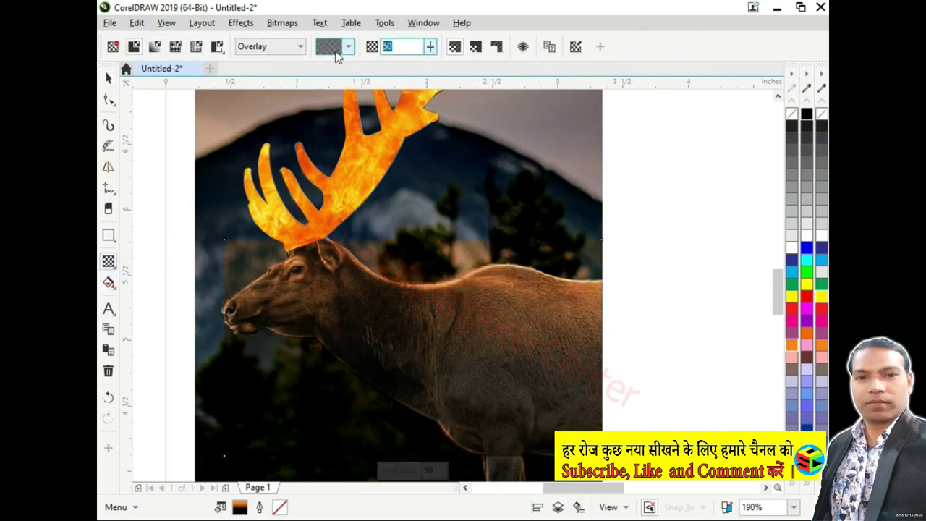
text(5)
key(Return)
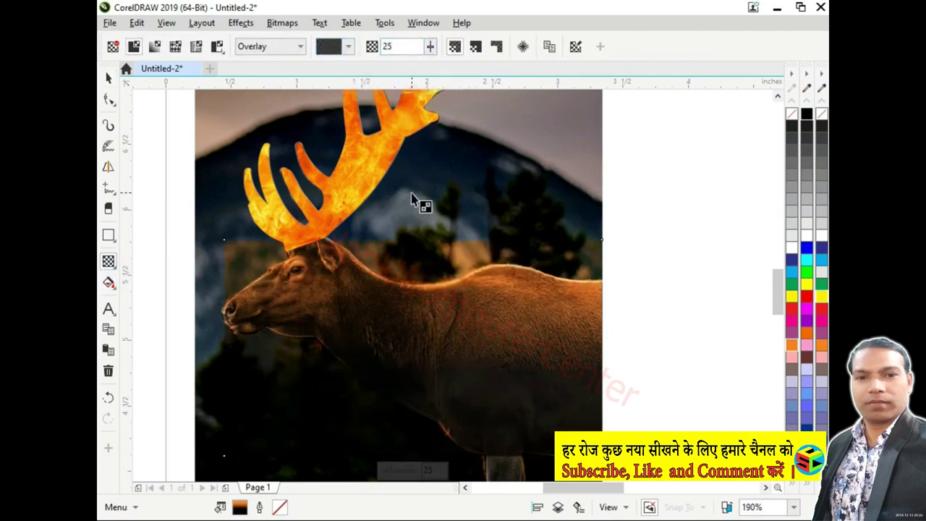
click(108, 77)
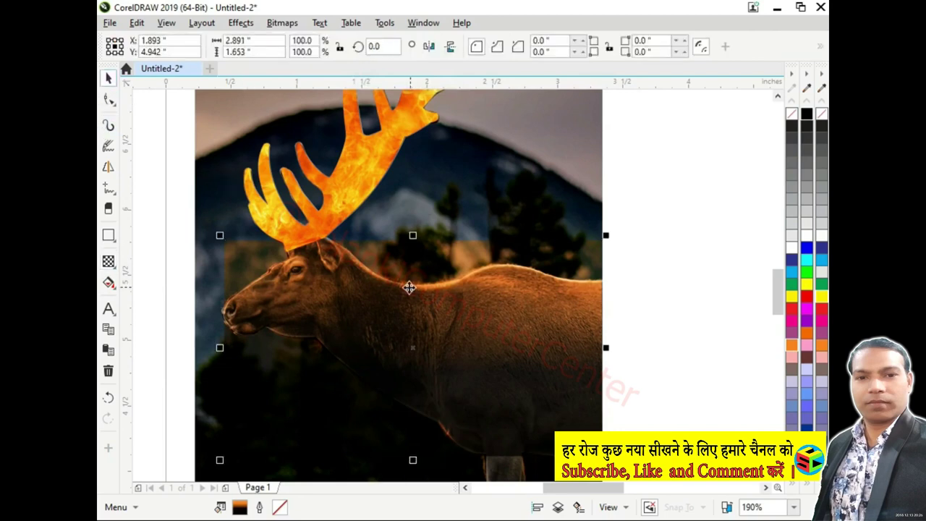
Step: Add nodes to the rectangle and pull the top-left corner diagonally to follow the elk's head
key(F10)
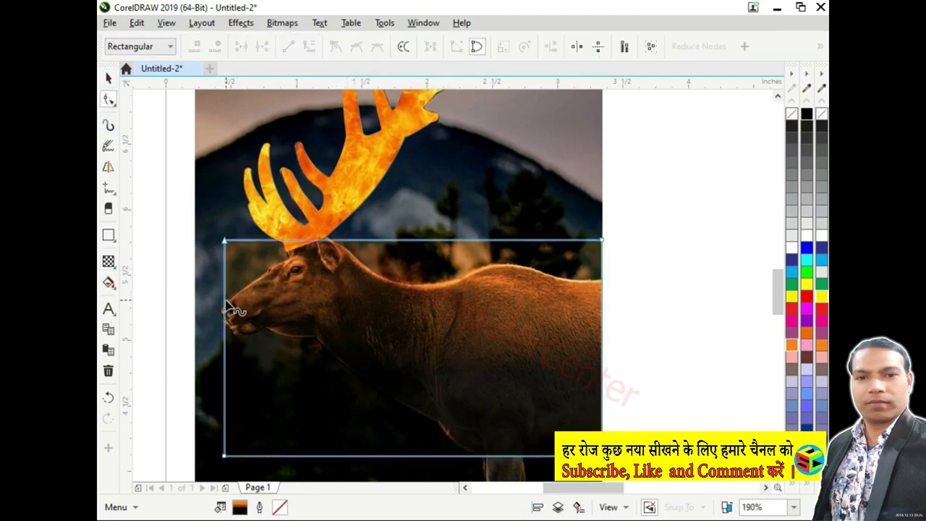
double_click(225, 301)
double_click(299, 239)
mouse_move(224, 241)
mouse_down()
mouse_move(239, 262)
mouse_move(240, 290)
mouse_up()
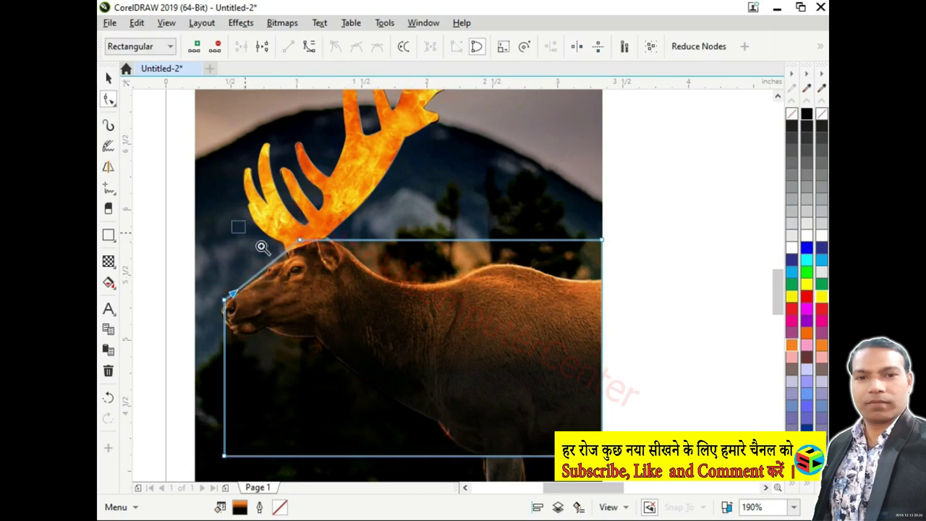
drag(262, 248, 340, 309)
double_click(455, 231)
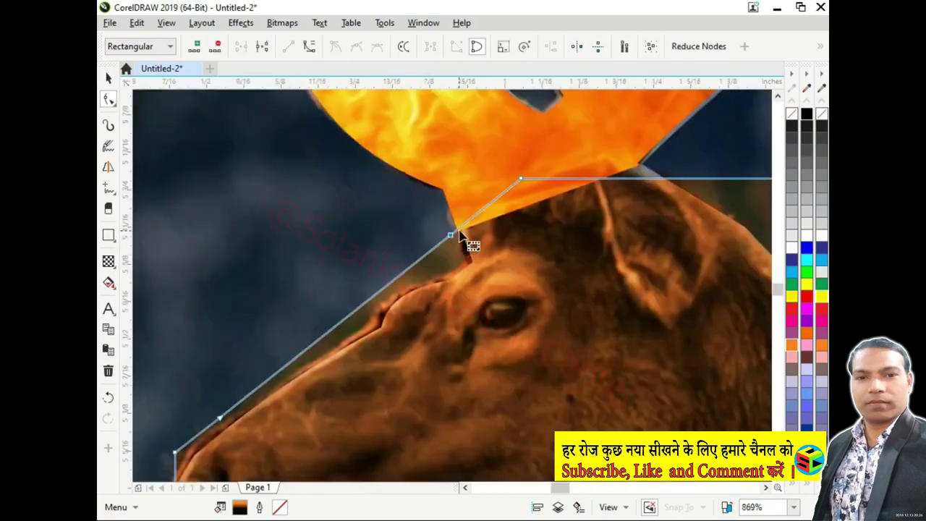
drag(463, 241, 467, 258)
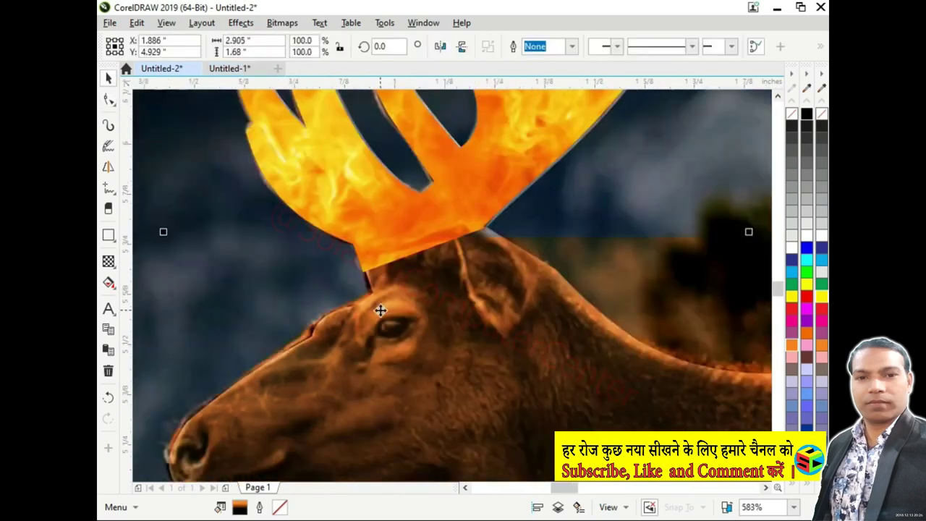
scroll(380, 309, down, 5)
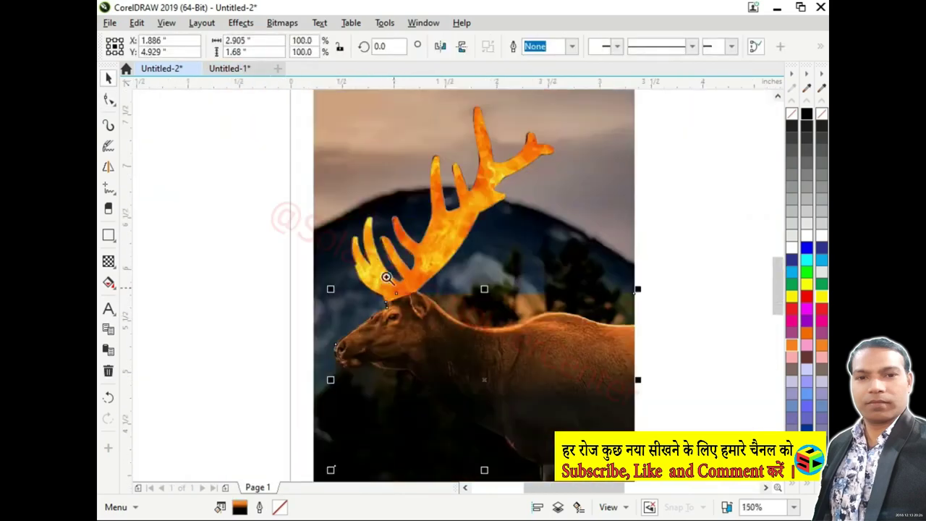
scroll(412, 275, up, 4)
key(F10)
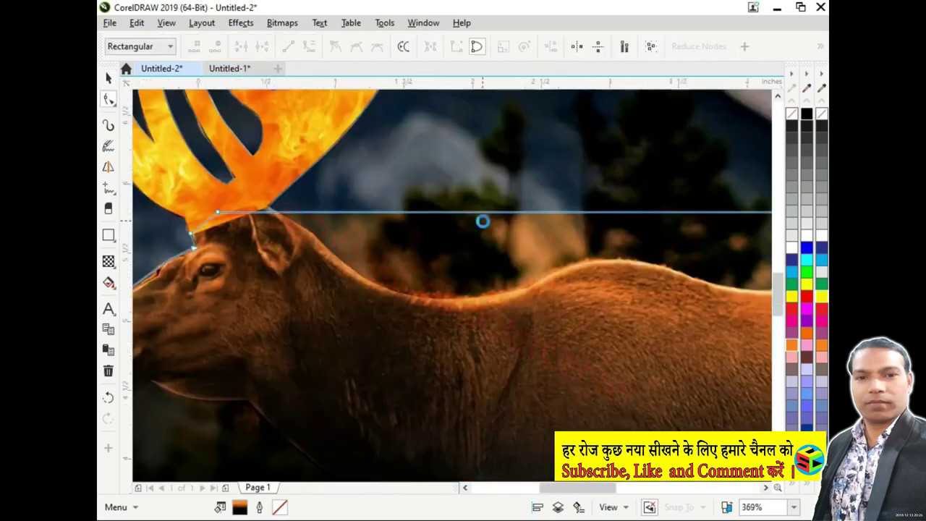
scroll(481, 219, down, 4)
scroll(557, 220, up, 4)
Step: Lower the top-right corner and bend the top edge along the neck, hump and rear back
drag(631, 228, 632, 283)
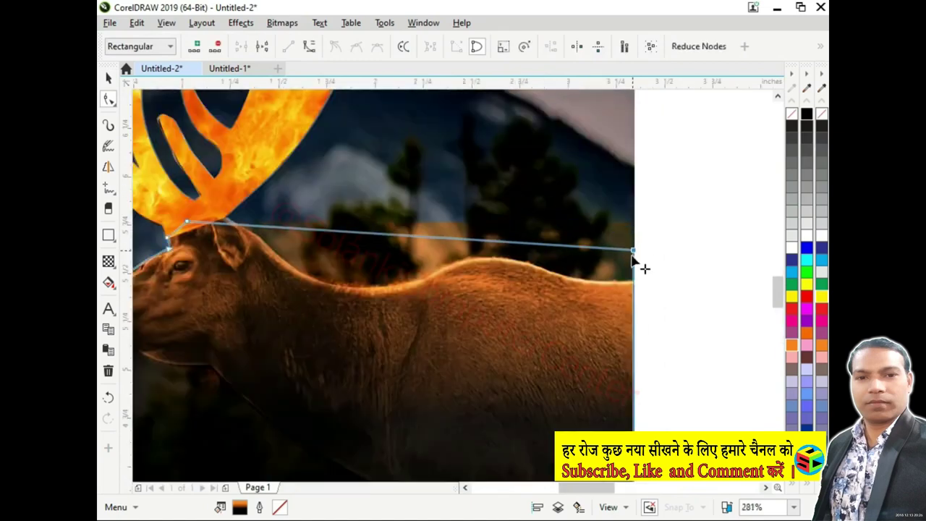
click(581, 276)
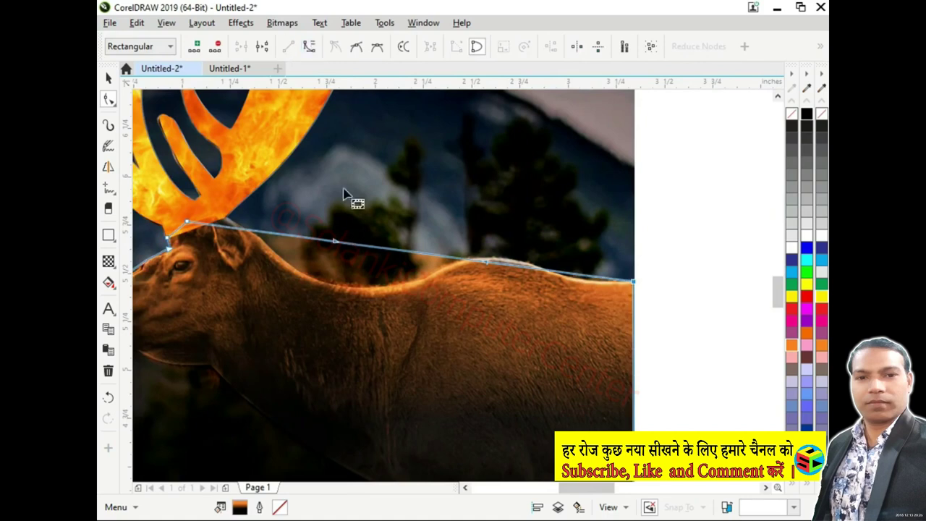
drag(352, 254, 322, 283)
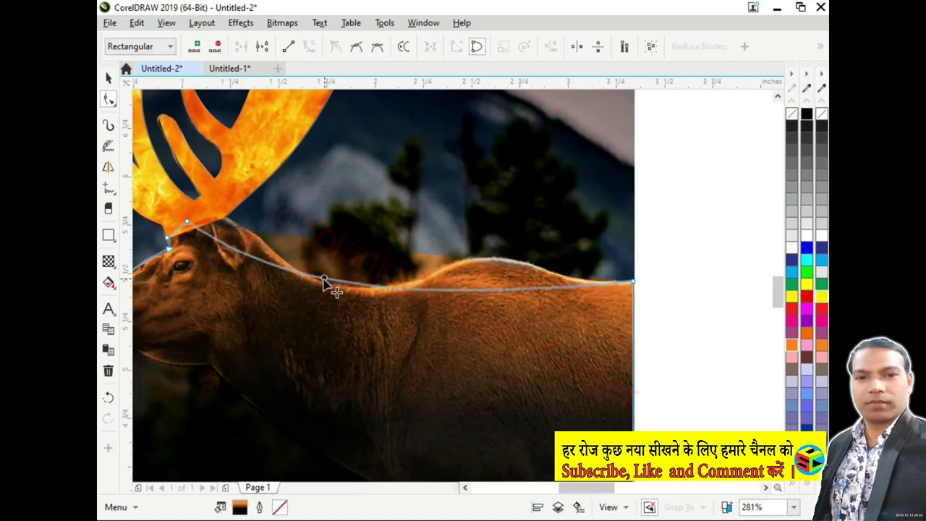
mouse_move(242, 262)
mouse_down()
mouse_move(321, 274)
mouse_move(313, 296)
mouse_move(299, 271)
mouse_up()
mouse_move(487, 299)
mouse_down()
mouse_move(385, 254)
mouse_move(383, 282)
mouse_up()
double_click(356, 287)
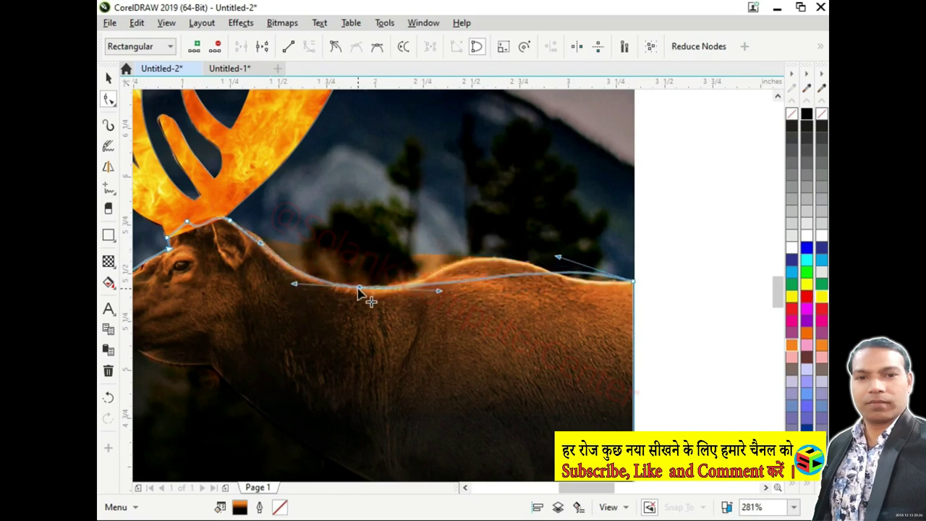
drag(489, 285, 484, 265)
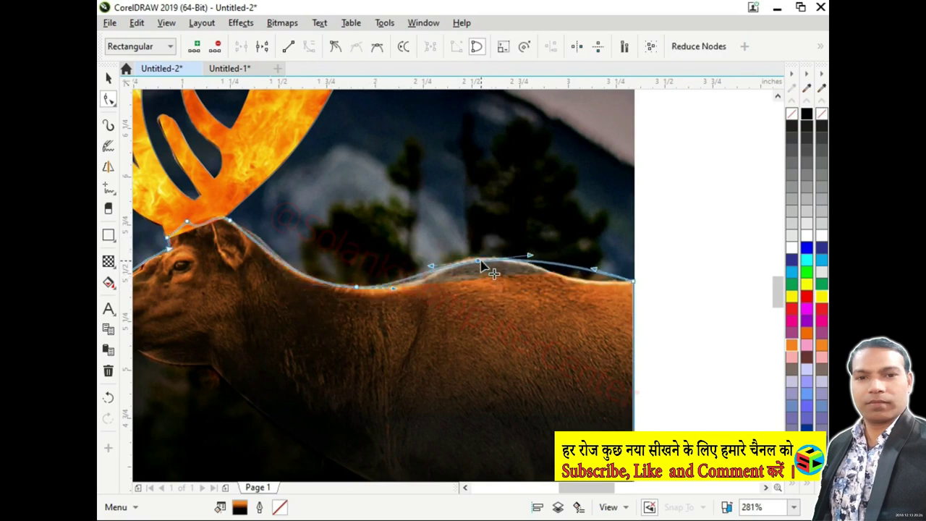
double_click(478, 260)
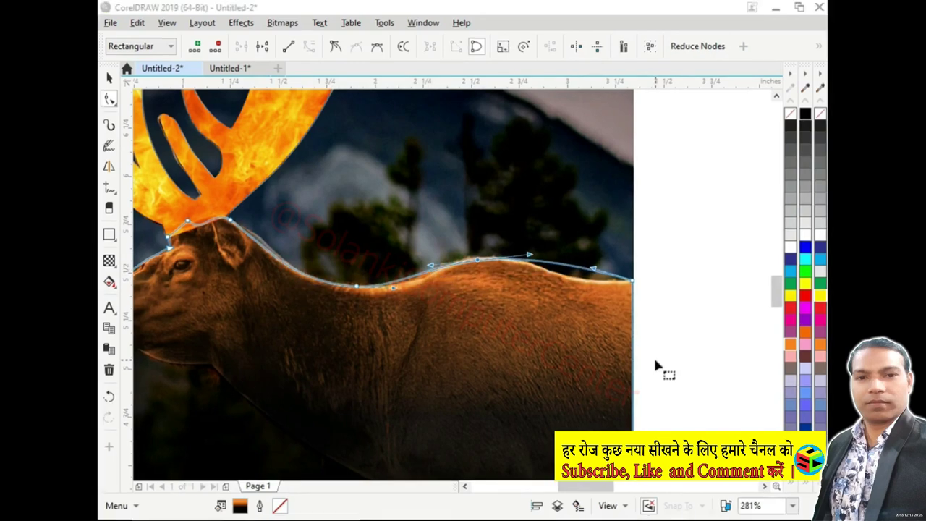
drag(592, 274, 592, 288)
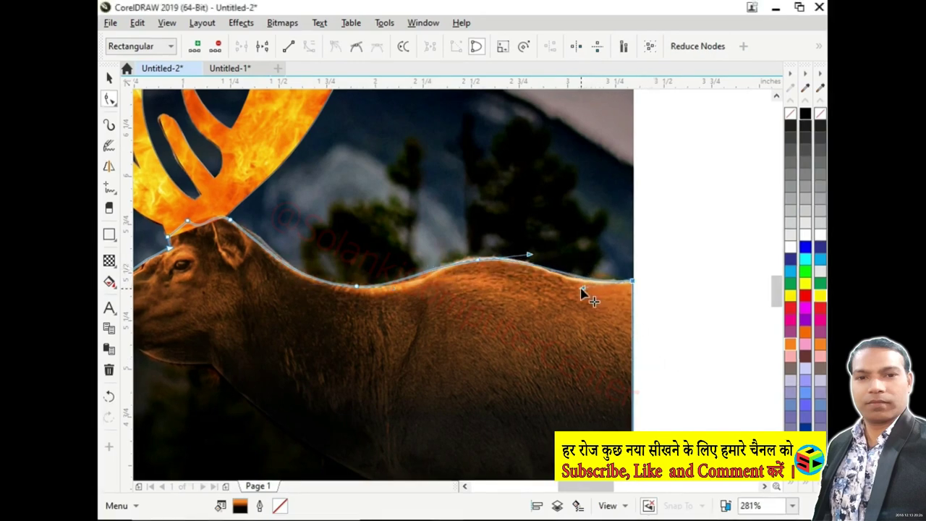
key(space)
click(644, 325)
scroll(633, 315, down, 3)
Step: Drag the ember-spark image from File Explorer into the drawing, shrink it and move it onto the elk
scroll(633, 314, down, 3)
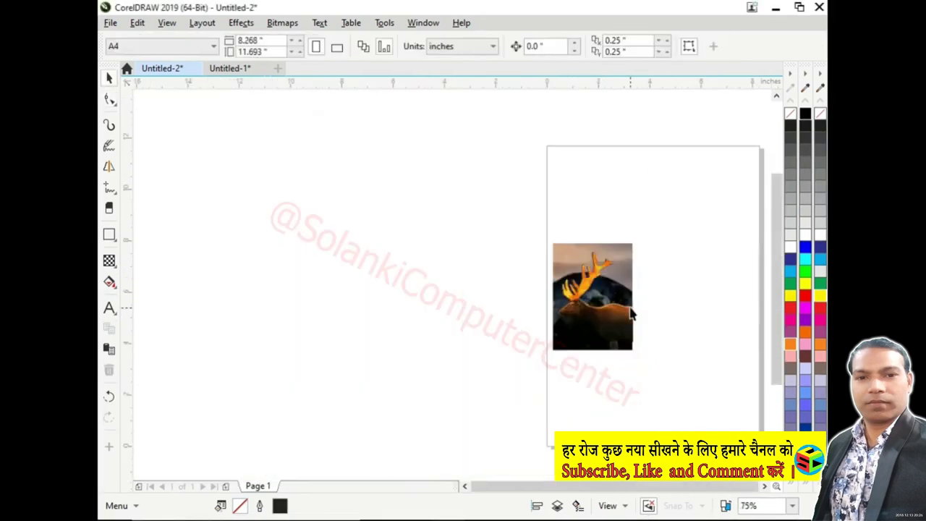
scroll(631, 314, up, 3)
scroll(636, 329, up, 1)
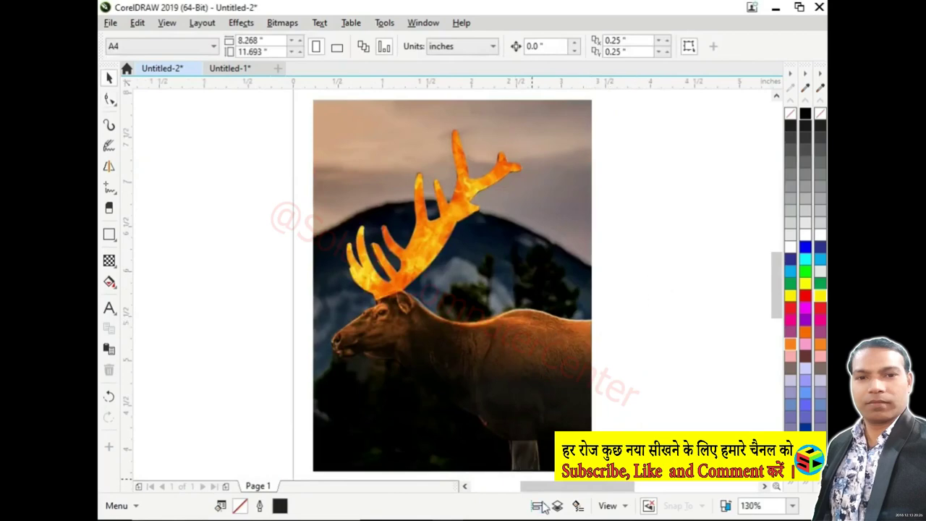
key(alt+Tab)
mouse_move(258, 180)
mouse_down()
mouse_move(391, 431)
mouse_move(263, 285)
mouse_up()
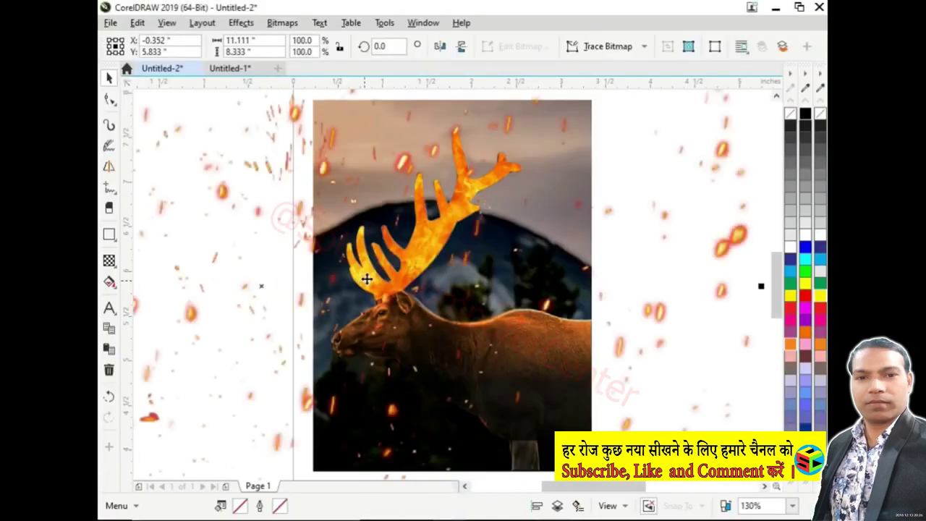
key(shift+F2)
drag(704, 94, 497, 249)
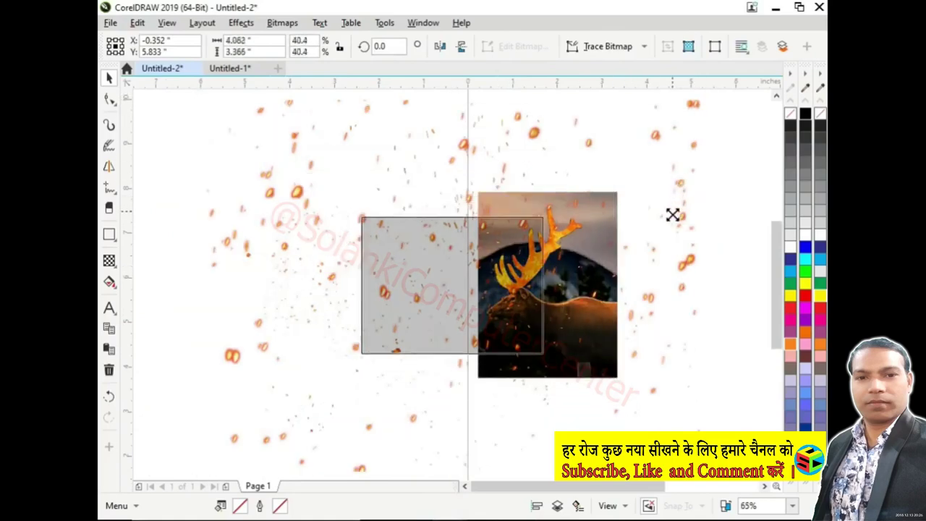
scroll(572, 283, up, 1)
drag(306, 306, 445, 256)
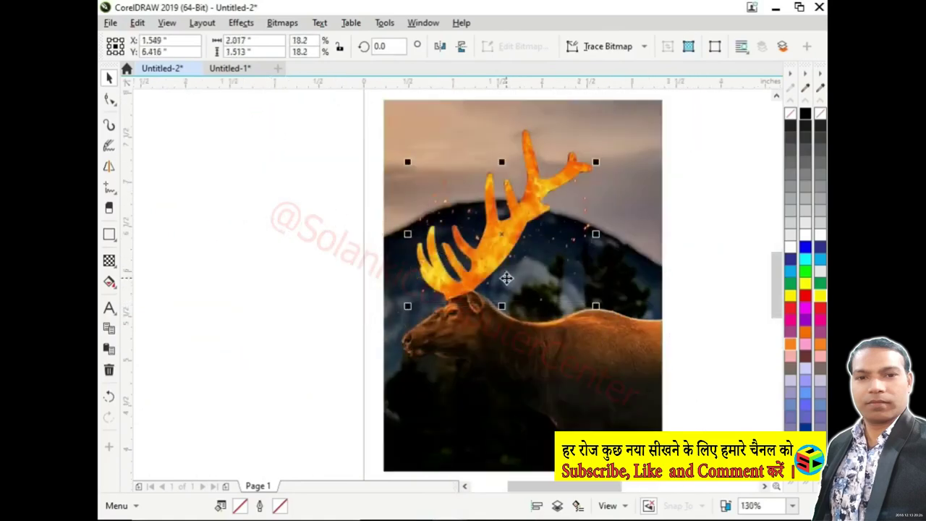
Step: Rotate the spark image 15.7° and scale it to 22.3% around the antlers
click(504, 275)
drag(599, 310, 581, 267)
click(575, 255)
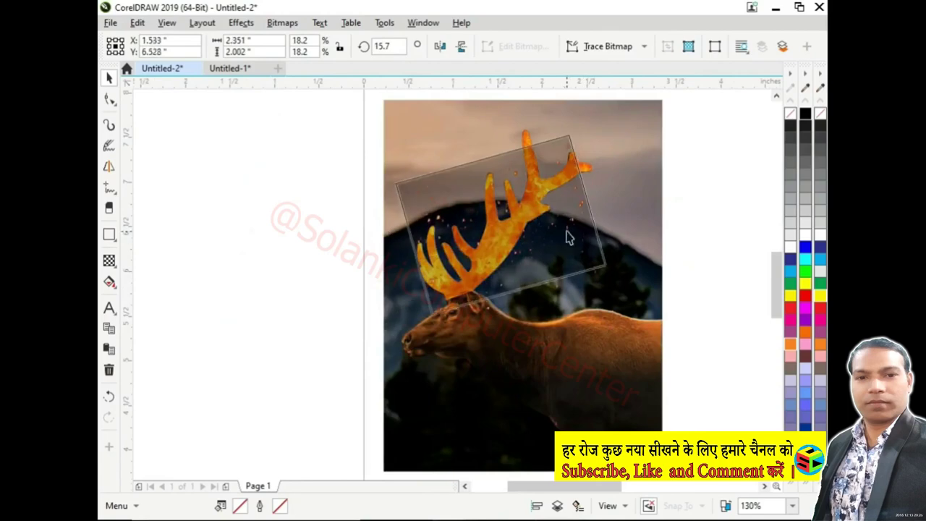
drag(610, 325, 635, 340)
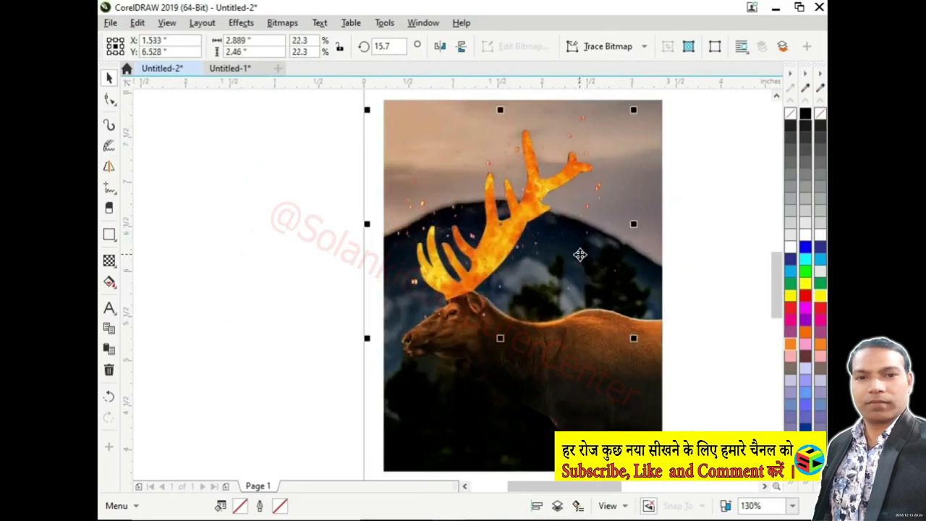
drag(581, 253, 580, 248)
click(507, 231)
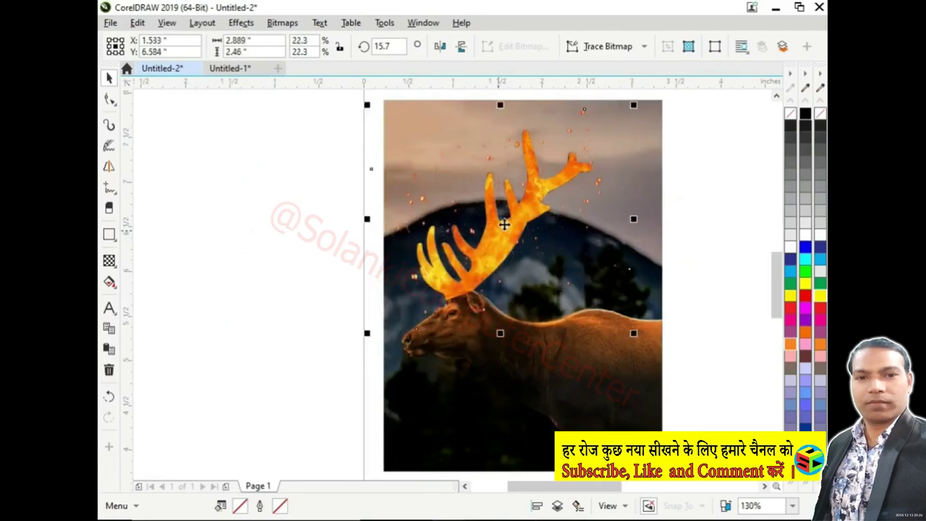
Step: Apply an elliptical fountain transparency to the fire image inside the antler PowerClip
click(660, 237)
click(695, 264)
click(534, 194)
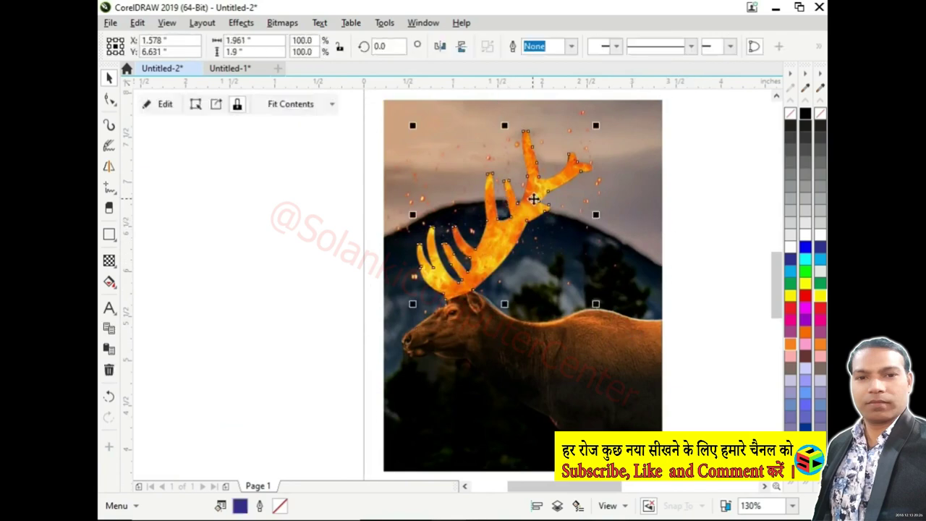
drag(534, 195, 519, 193)
ctrl+click(499, 220)
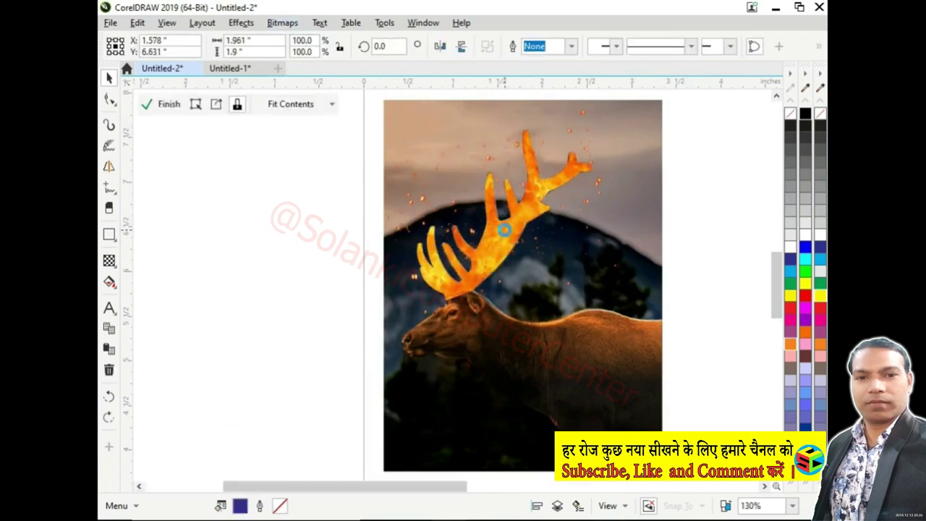
click(108, 261)
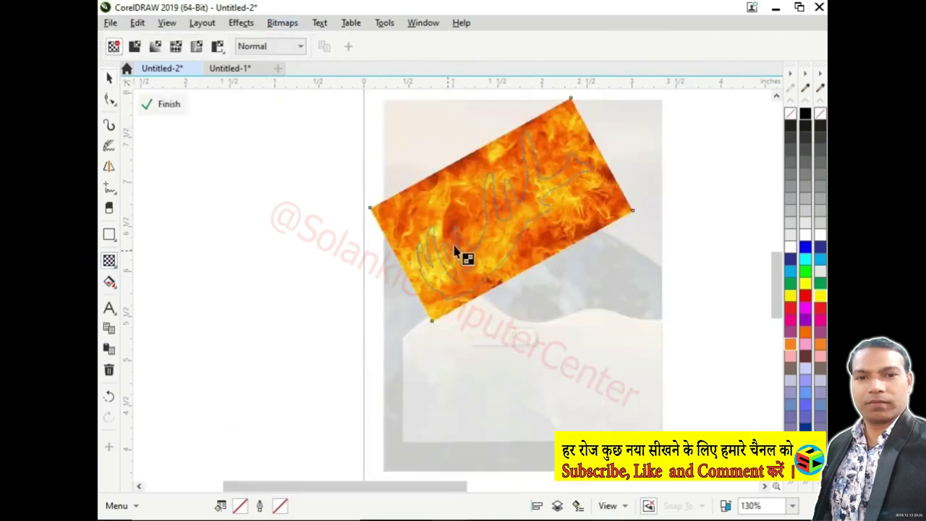
drag(486, 174, 487, 280)
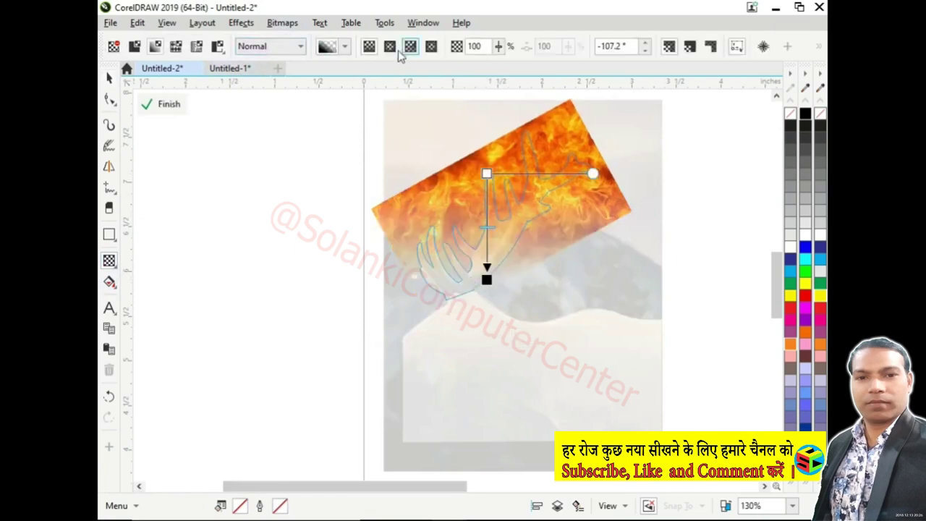
click(389, 45)
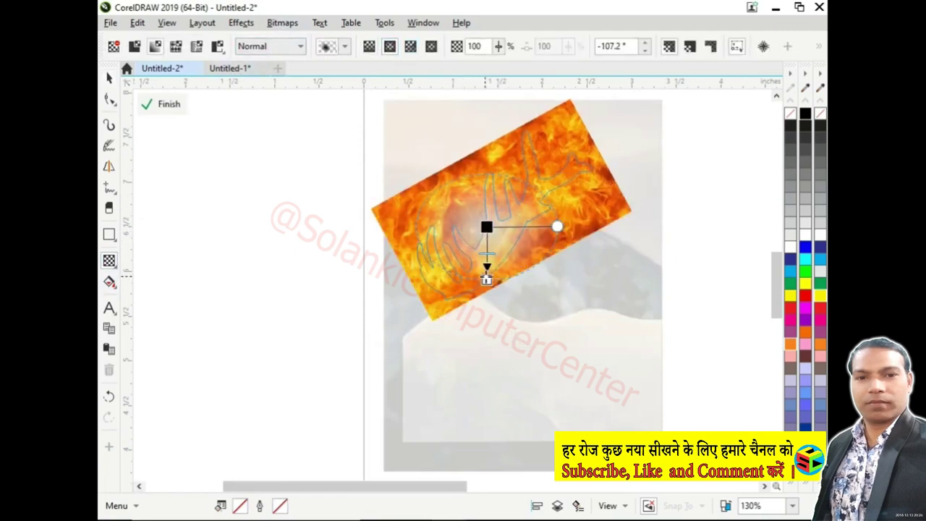
drag(487, 278, 486, 302)
drag(486, 226, 492, 239)
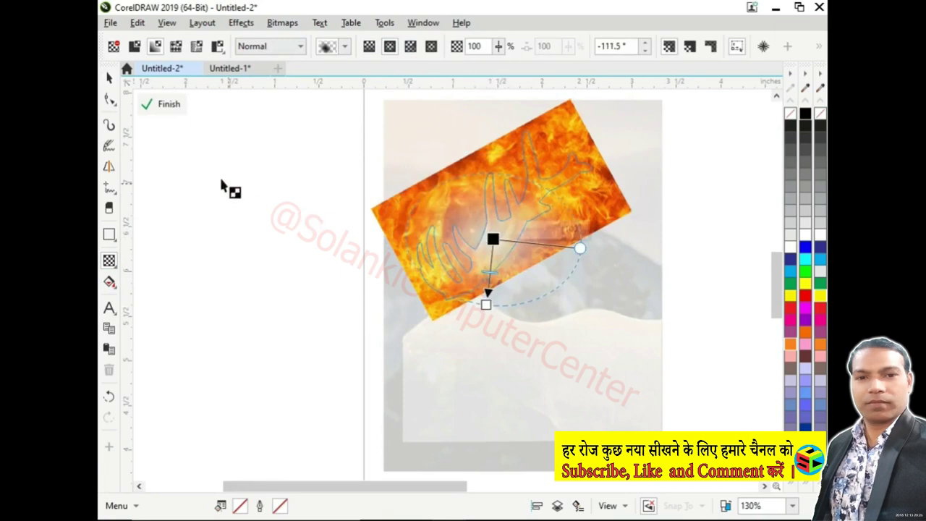
key(space)
click(165, 104)
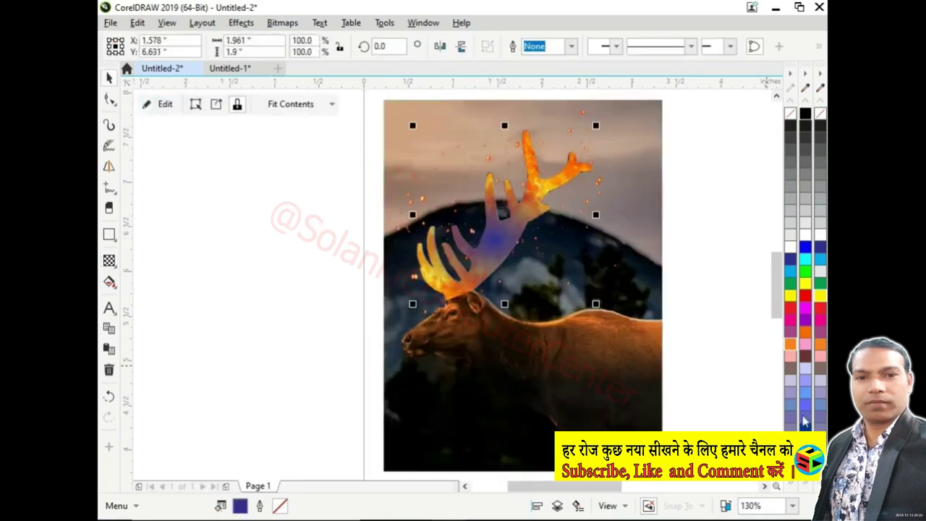
Step: Fill the antler shape yellow and convert the antlers to a bitmap
click(805, 293)
click(710, 313)
click(443, 235)
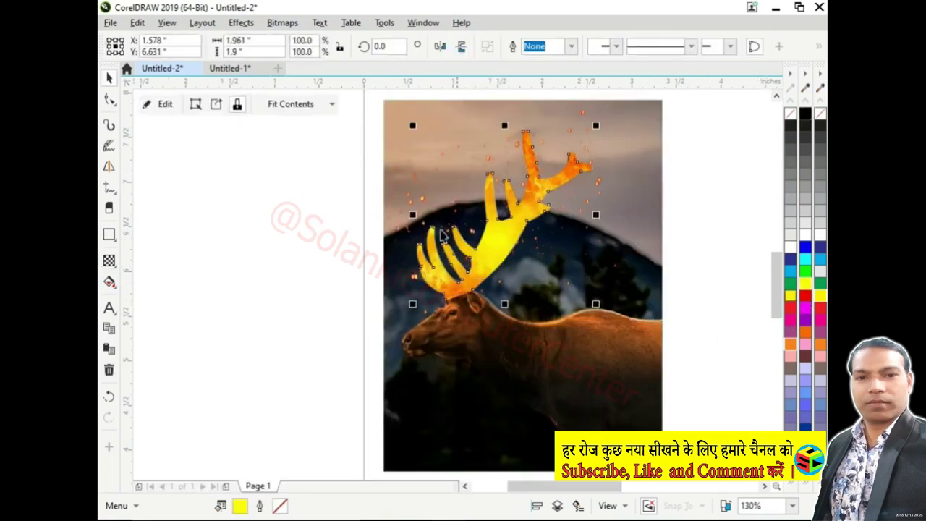
click(282, 22)
click(307, 39)
key(Return)
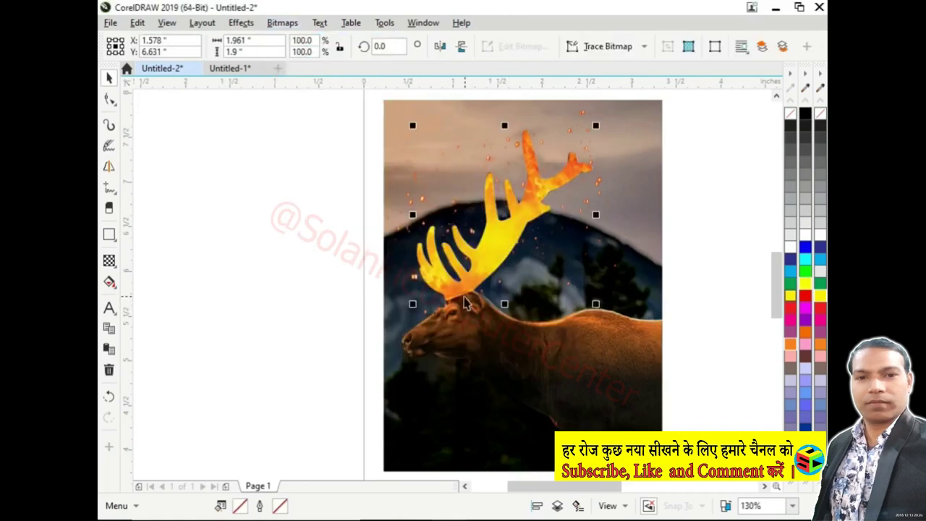
Step: Add a short upward linear transparency at the antler base, fading it into the elk's head
click(108, 260)
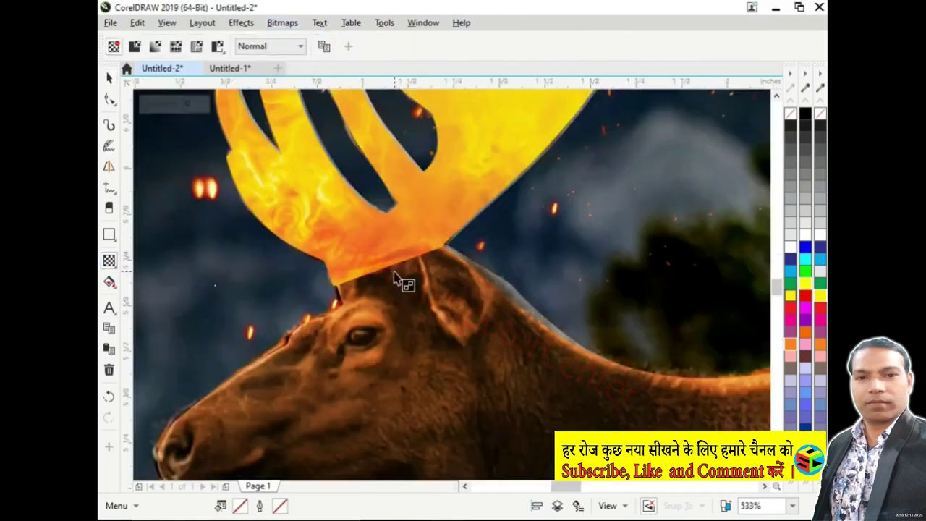
scroll(424, 254, up, 5)
drag(377, 235, 377, 260)
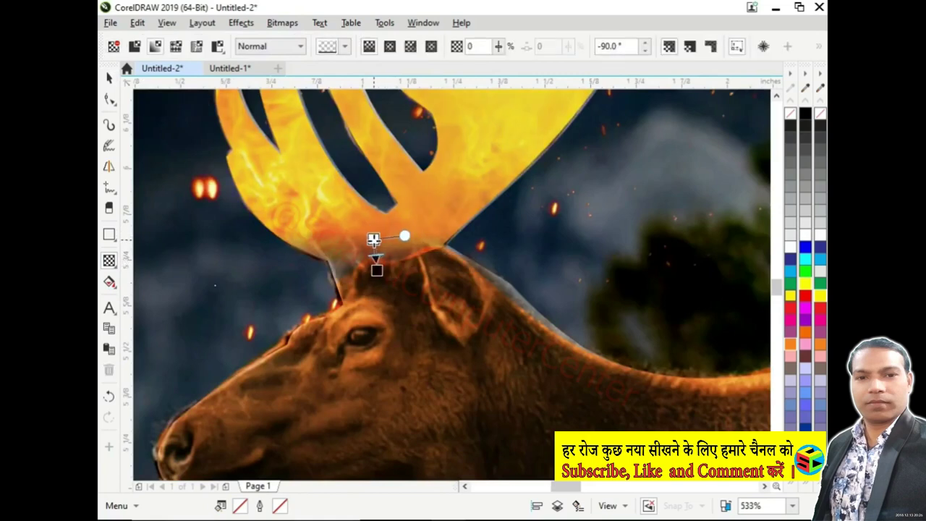
drag(369, 249, 377, 271)
key(space)
scroll(391, 284, down, 5)
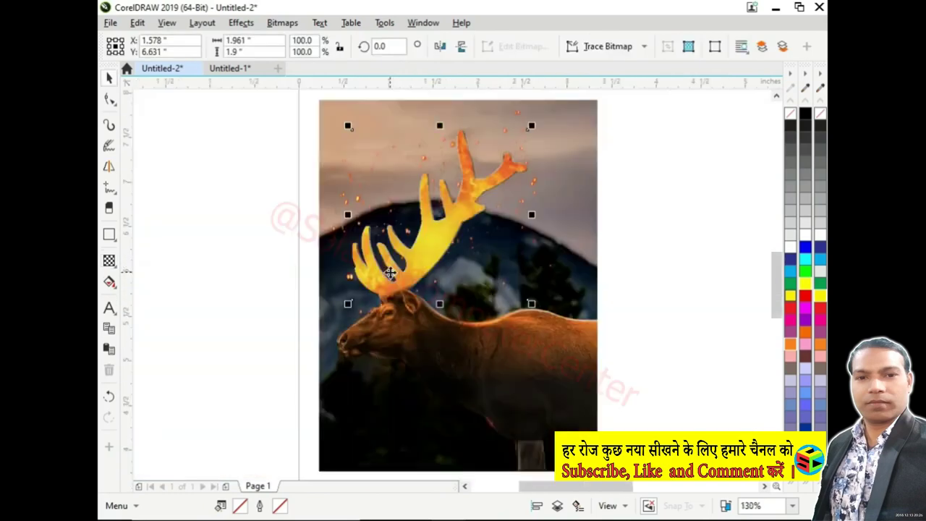
click(287, 293)
key(F9)
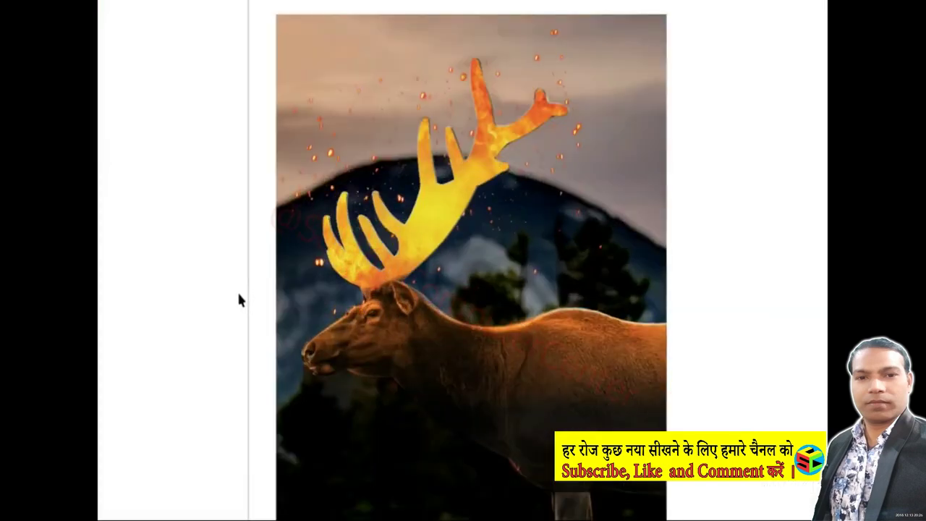
key(Escape)
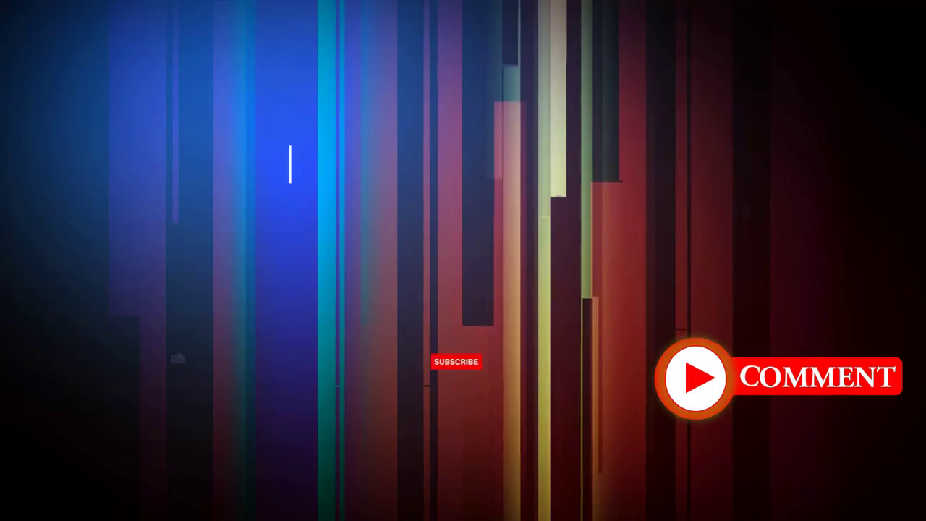